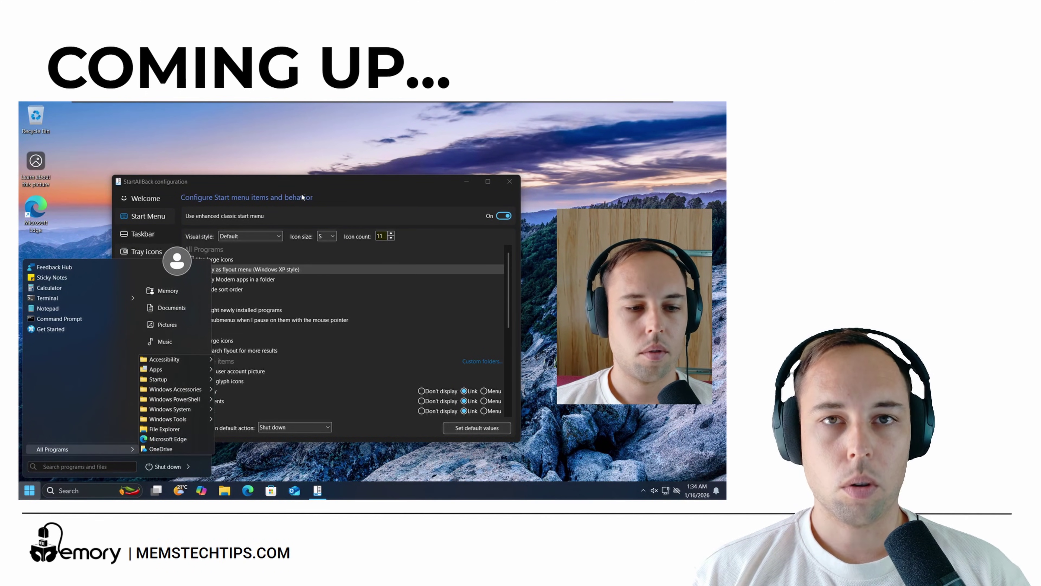
# - Review the Start menu item options down to the link and menu display settings
pyautogui.click(201, 276)
pyautogui.moveTo(508, 266); pyautogui.dragTo(506, 301)
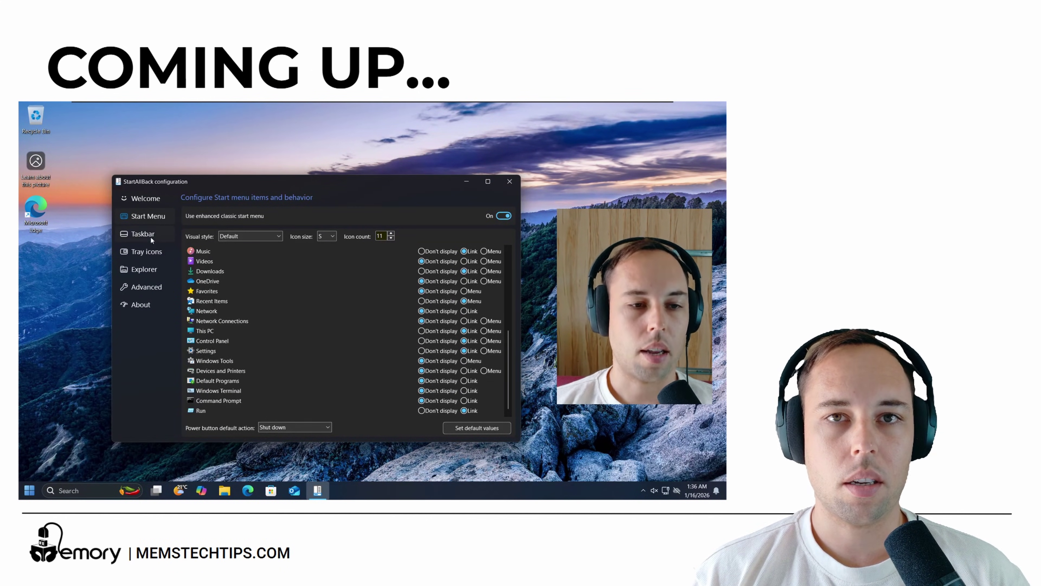
# - Toggle the enhanced classic taskbar, leaving it on, and restart the Explorer shell to apply the taskbar type
pyautogui.click(156, 238)
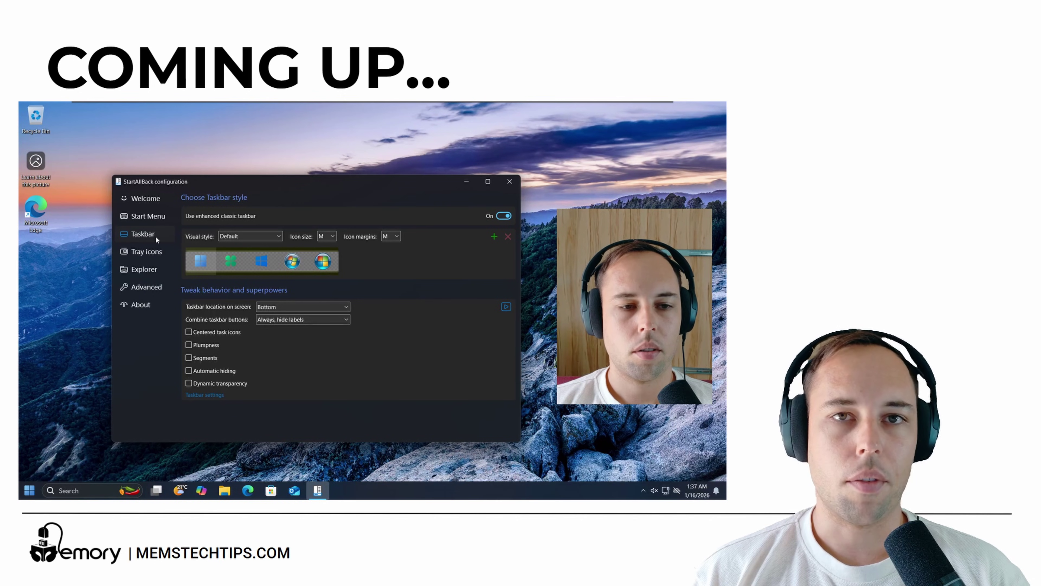
pyautogui.click(503, 215)
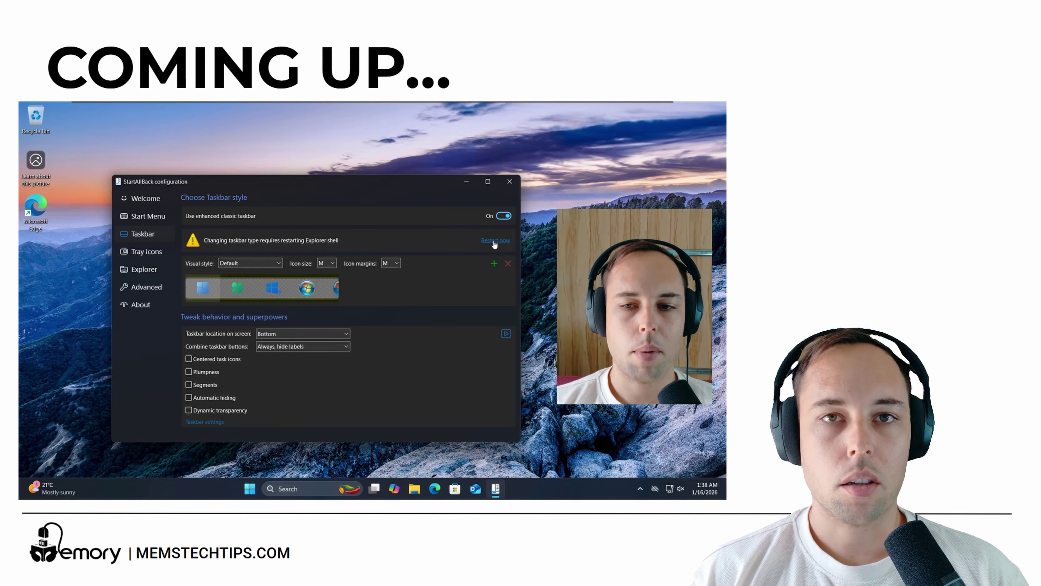
pyautogui.click(495, 241)
# - Look through the taskbar visual styles and keep Default selected
pyautogui.click(252, 237)
pyautogui.click(253, 236)
pyautogui.click(252, 237)
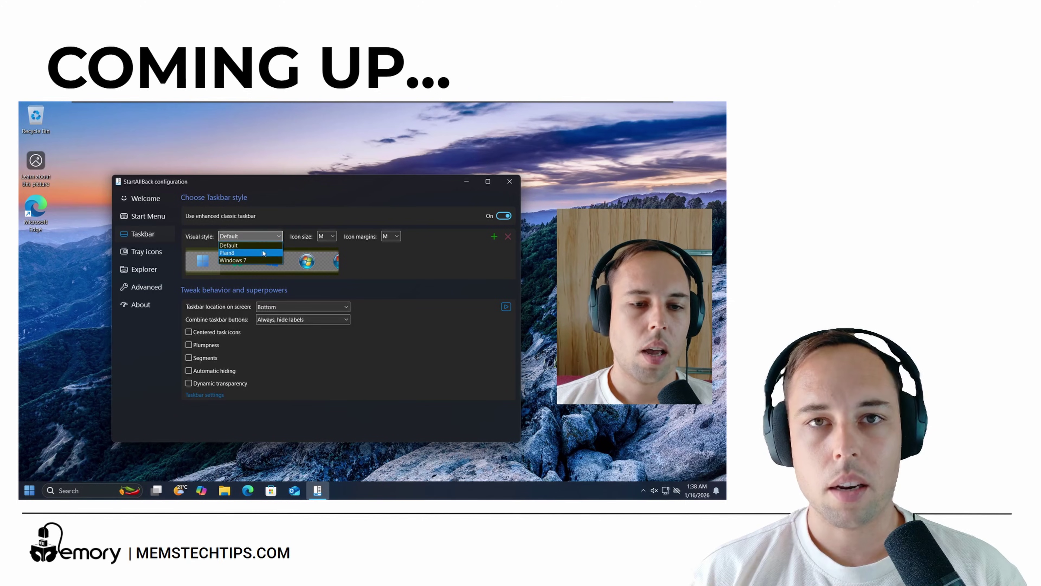
pyautogui.click(246, 246)
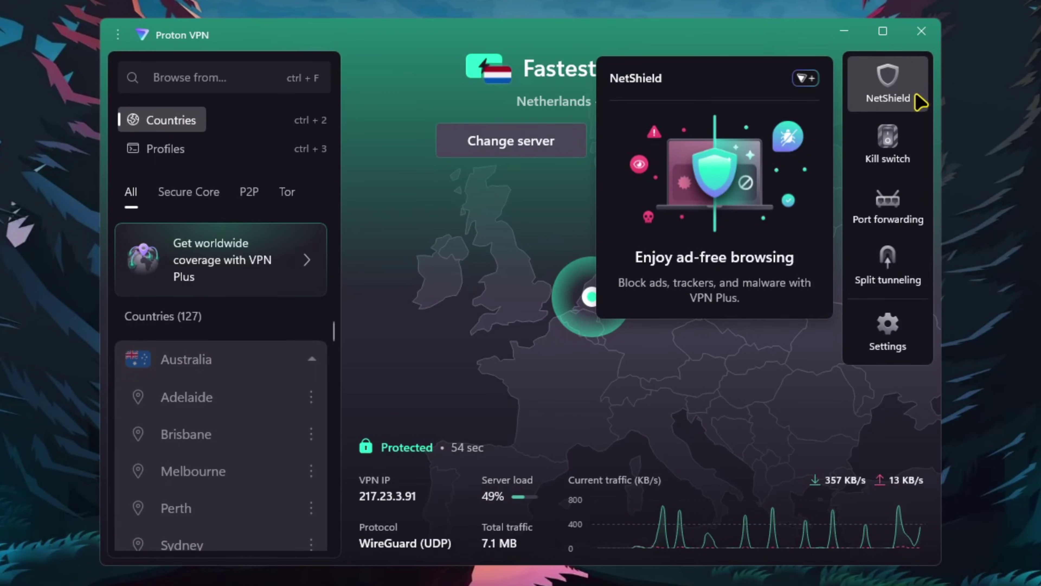
# - Examine the Kill switch and Port forwarding features in Proton VPN
pyautogui.click(923, 151)
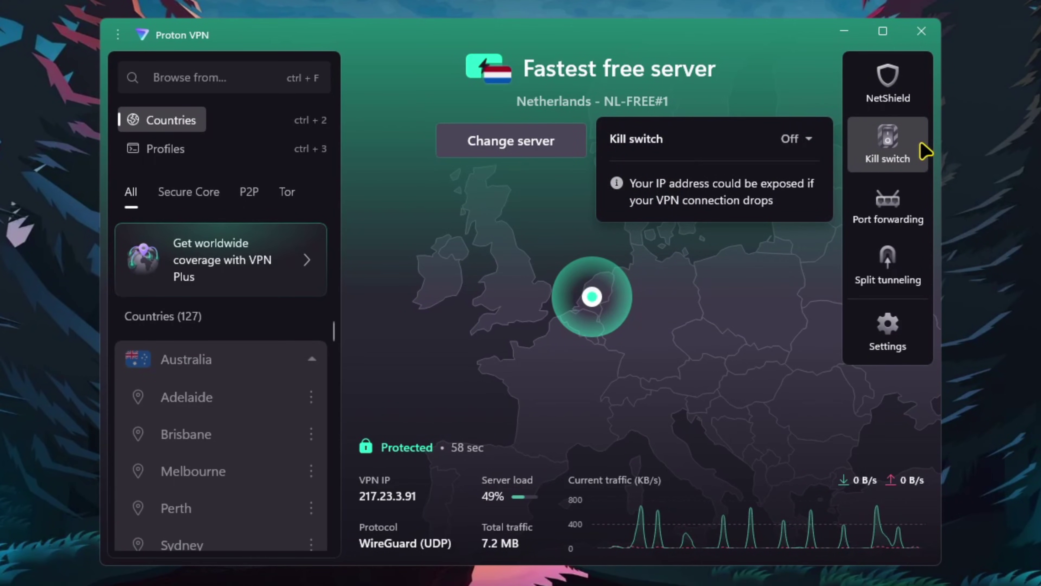
pyautogui.click(922, 198)
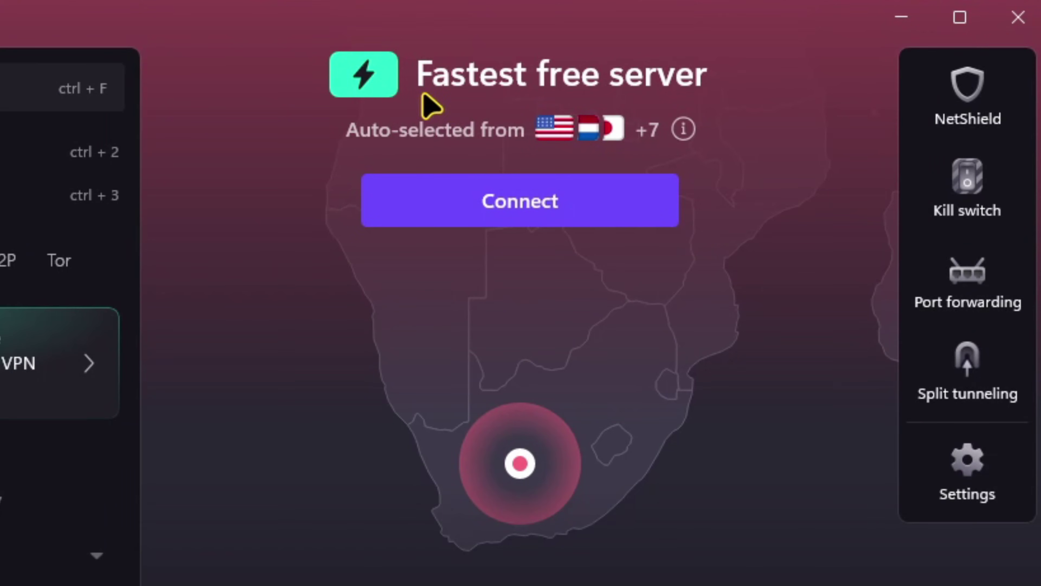
# - Connect to the fastest free VPN server and expand Australia in the country list
pyautogui.click(618, 214)
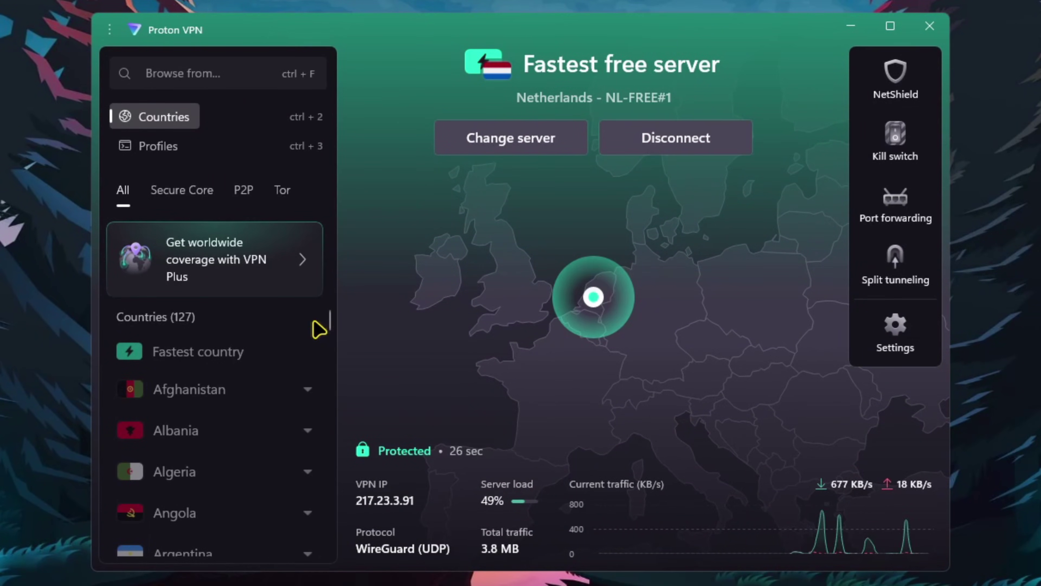
pyautogui.scroll(-5, 328, 332)
pyautogui.scroll(-2, 686, 242)
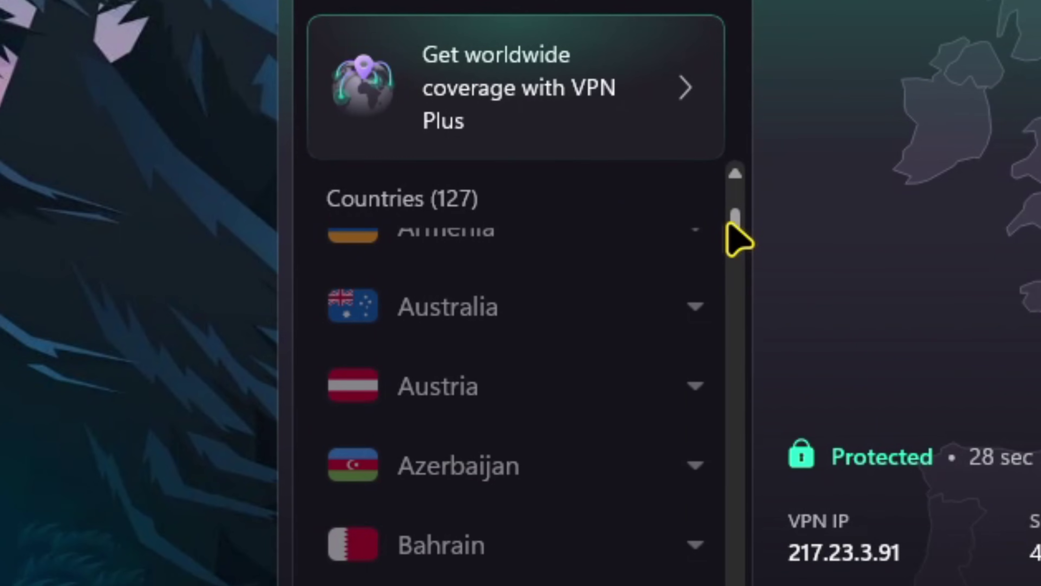
pyautogui.click(646, 311)
pyautogui.moveTo(581, 369)
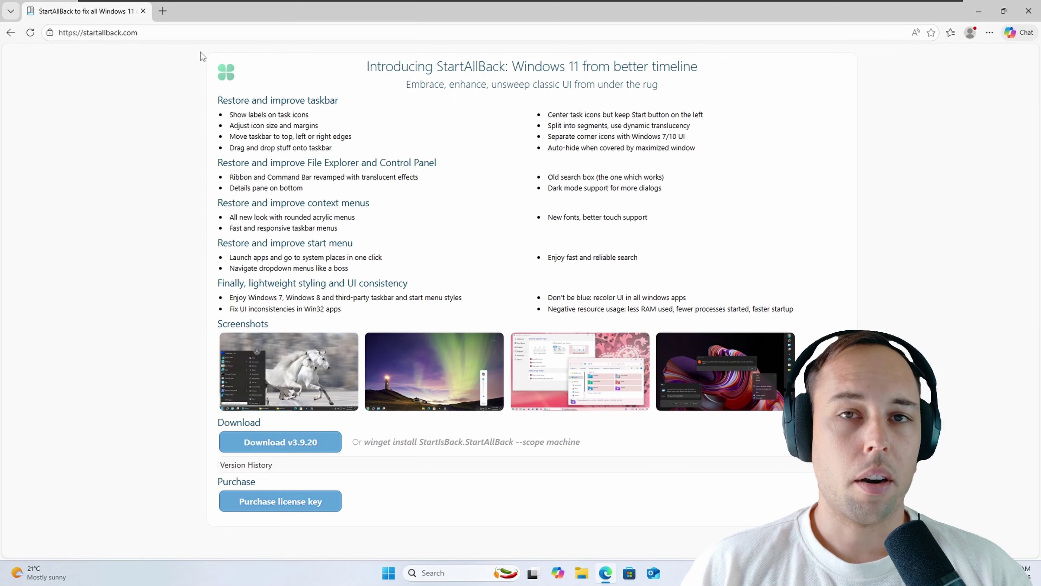
# - Download StartAllBack v3.9.20 from startallback.com and install it for everyone on the computer
pyautogui.click(316, 443)
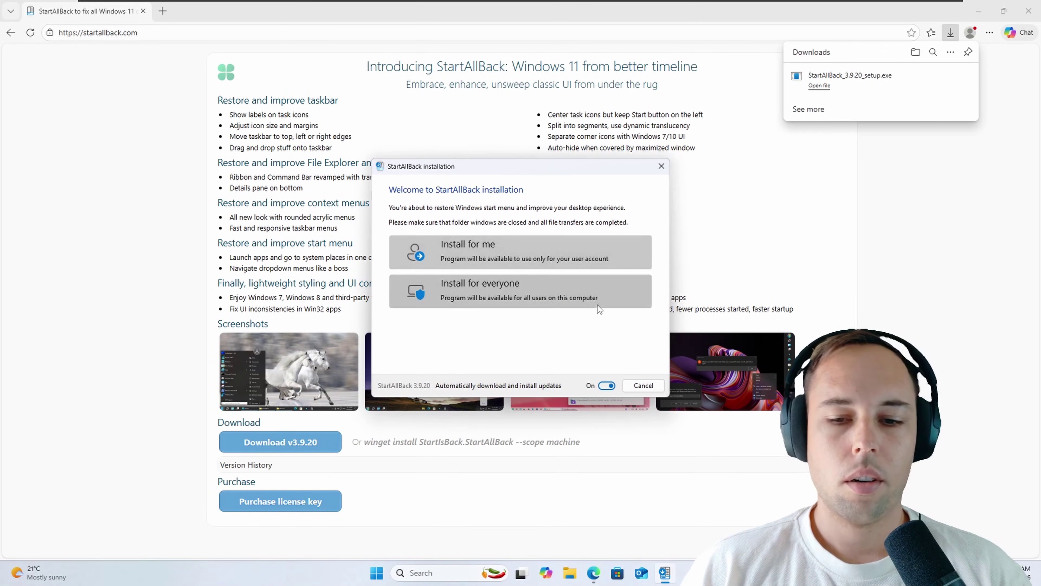
pyautogui.click(477, 296)
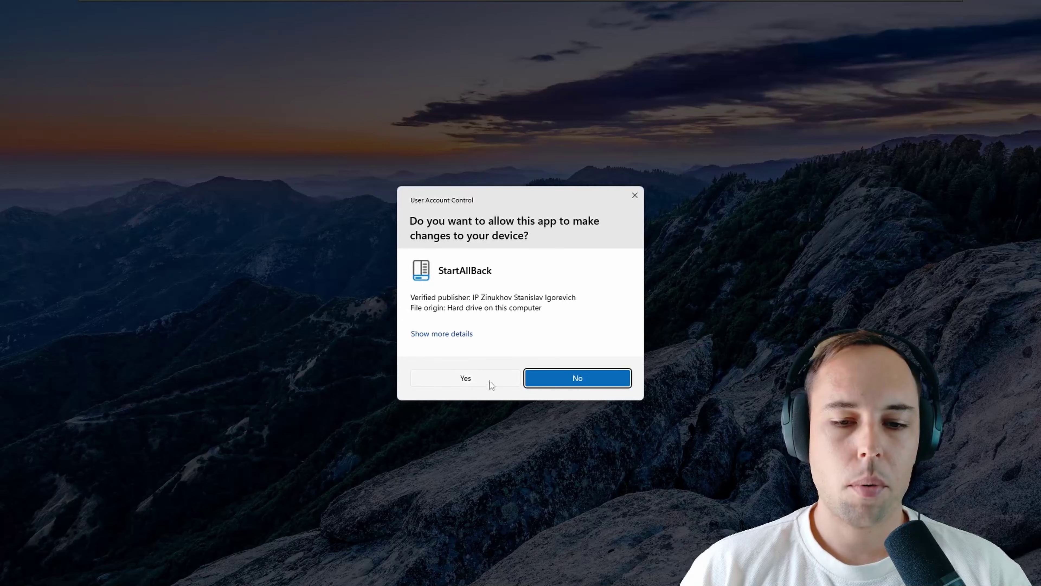
pyautogui.click(609, 377)
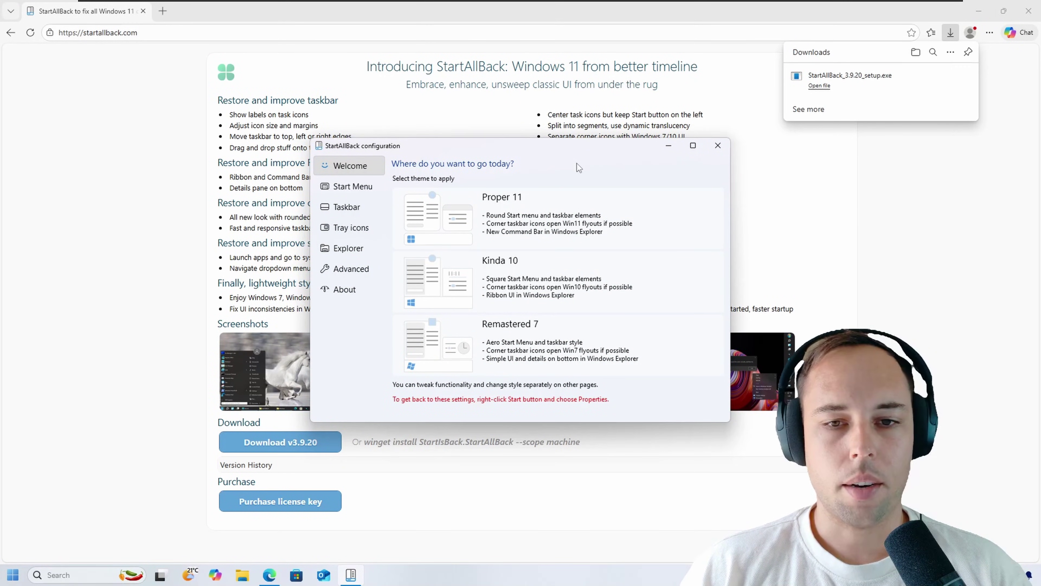
pyautogui.click(724, 149)
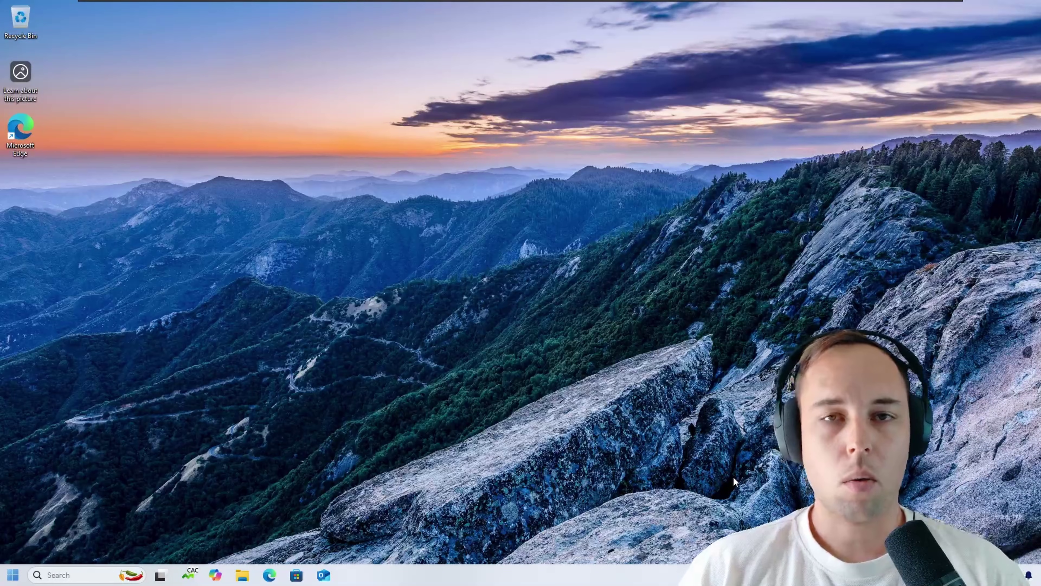
# - Show Control Panel items as large icons and open the StartAllBack configuration from there
pyautogui.click(12, 575)
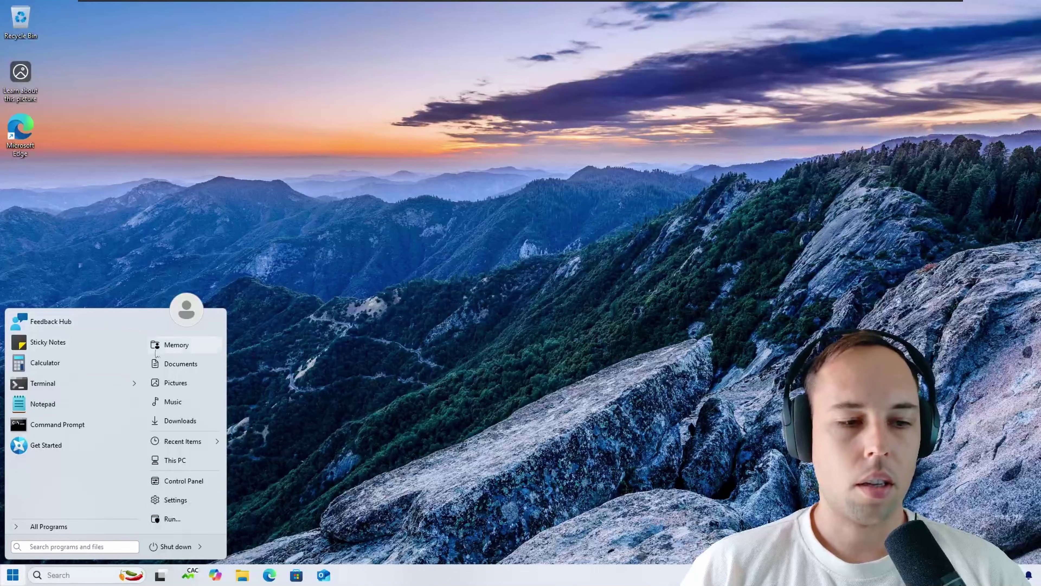
pyautogui.click(182, 482)
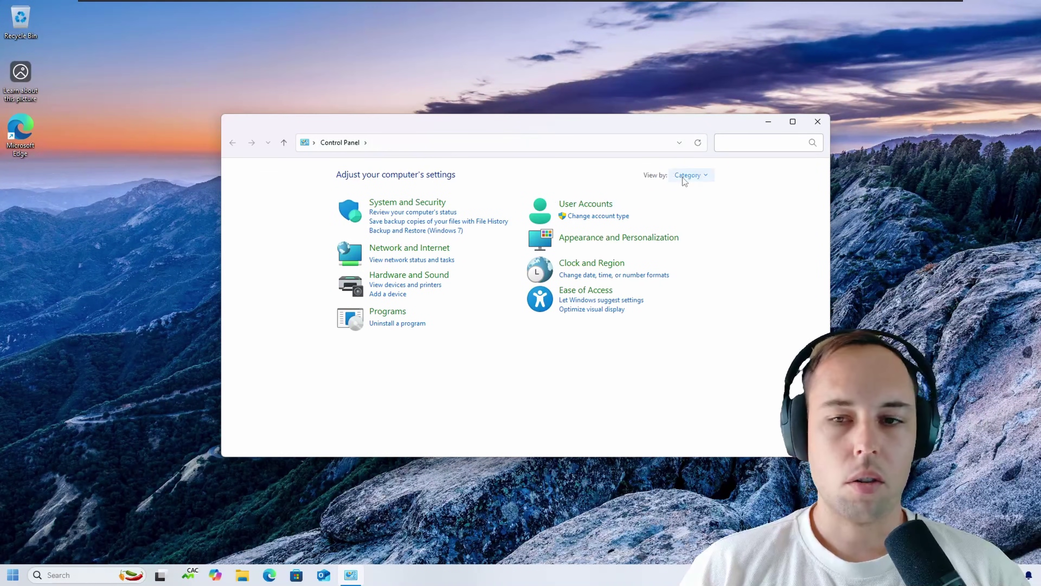
pyautogui.click(688, 176)
pyautogui.click(698, 209)
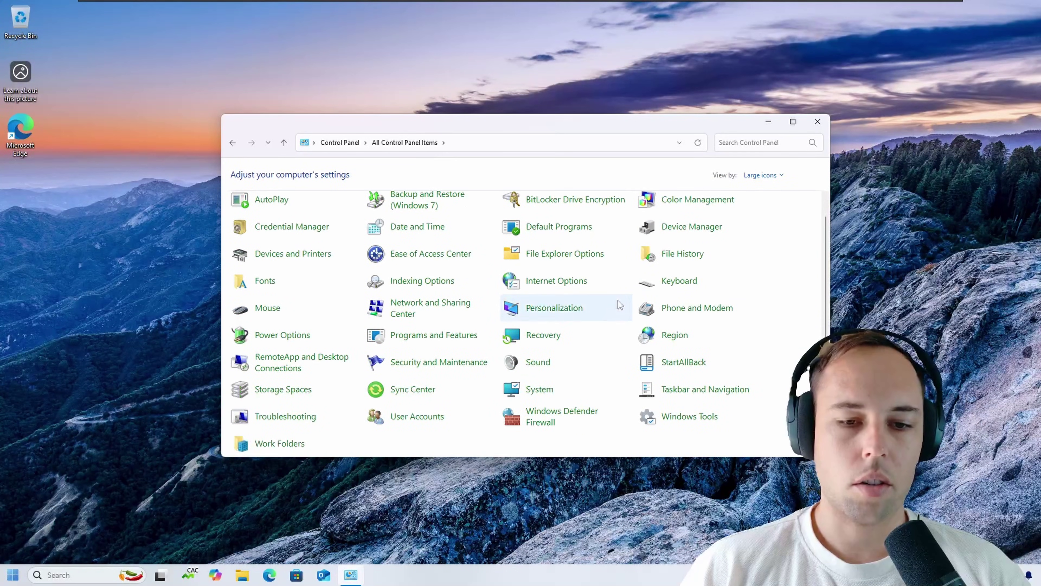
pyautogui.click(684, 363)
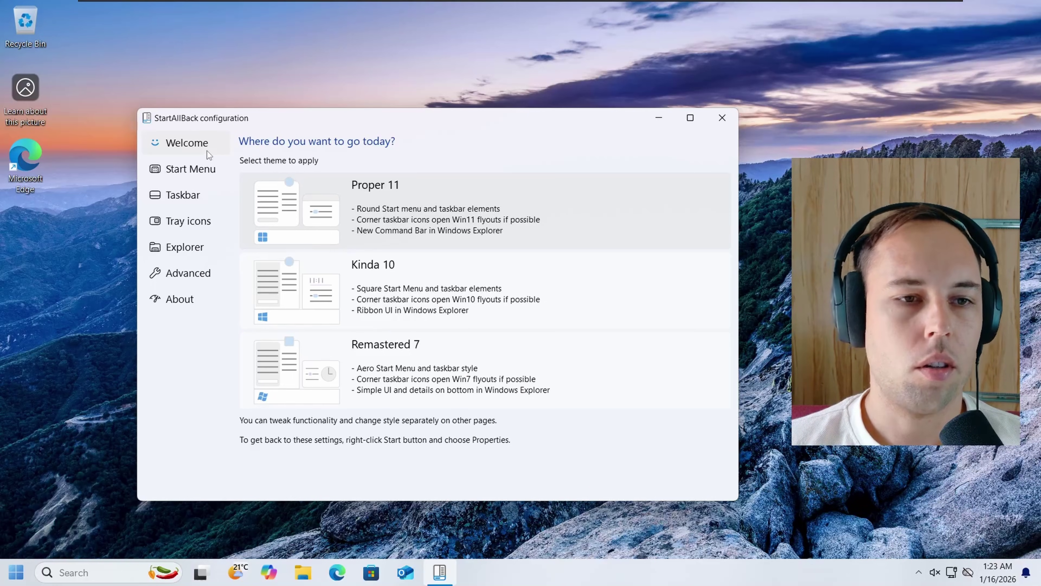
# - Look through the Start Menu, Taskbar, Tray icons, Explorer, Advanced and About pages, ending on the Welcome page
pyautogui.click(204, 144)
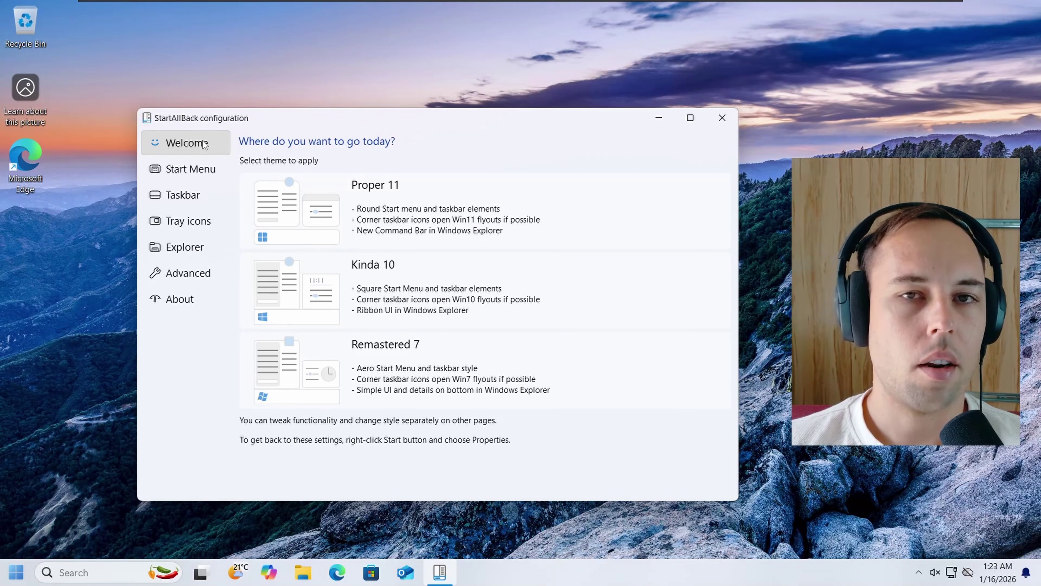
pyautogui.click(205, 171)
pyautogui.click(210, 197)
pyautogui.click(213, 222)
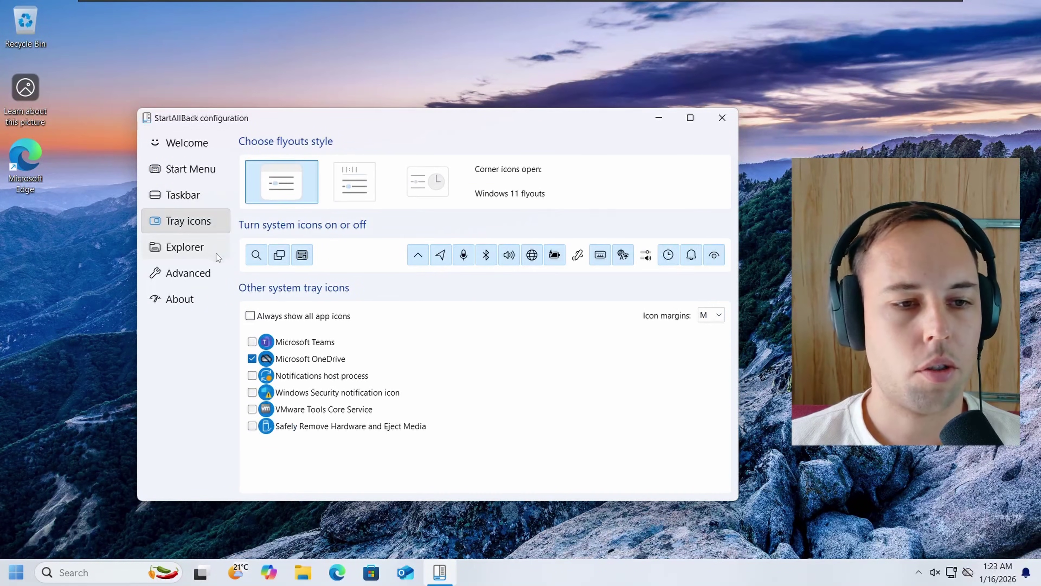
pyautogui.click(205, 253)
pyautogui.click(210, 272)
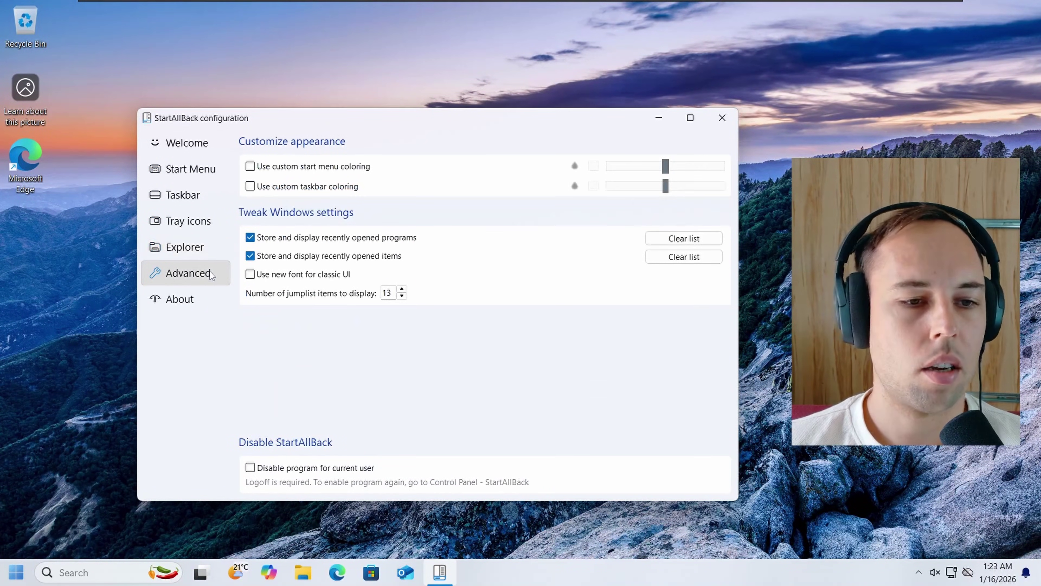
pyautogui.click(200, 302)
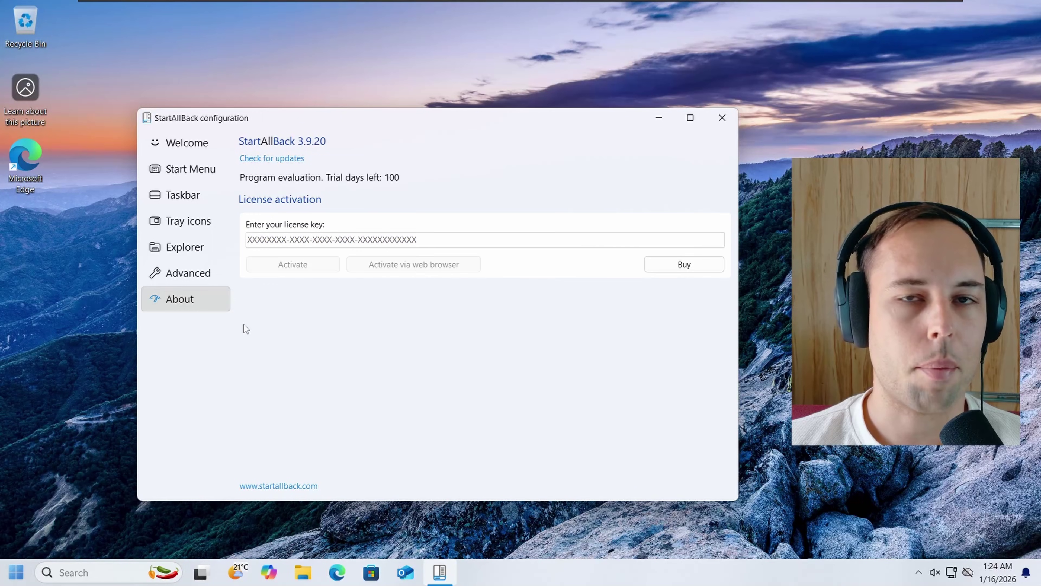
pyautogui.click(175, 149)
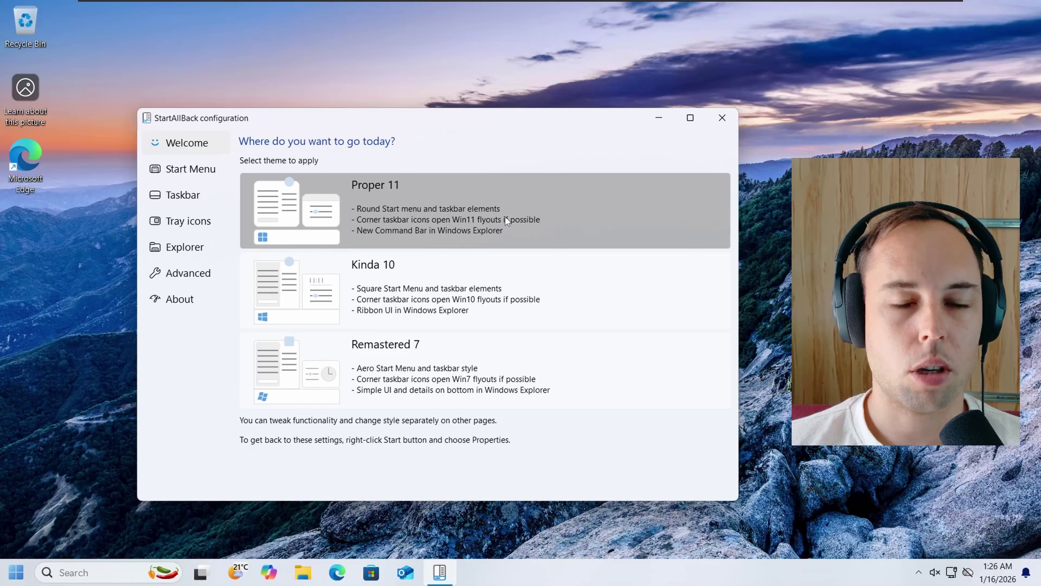
# - Inspect the Start menu, quick settings flyout and File Explorer under the Proper 11 theme
pyautogui.click(13, 578)
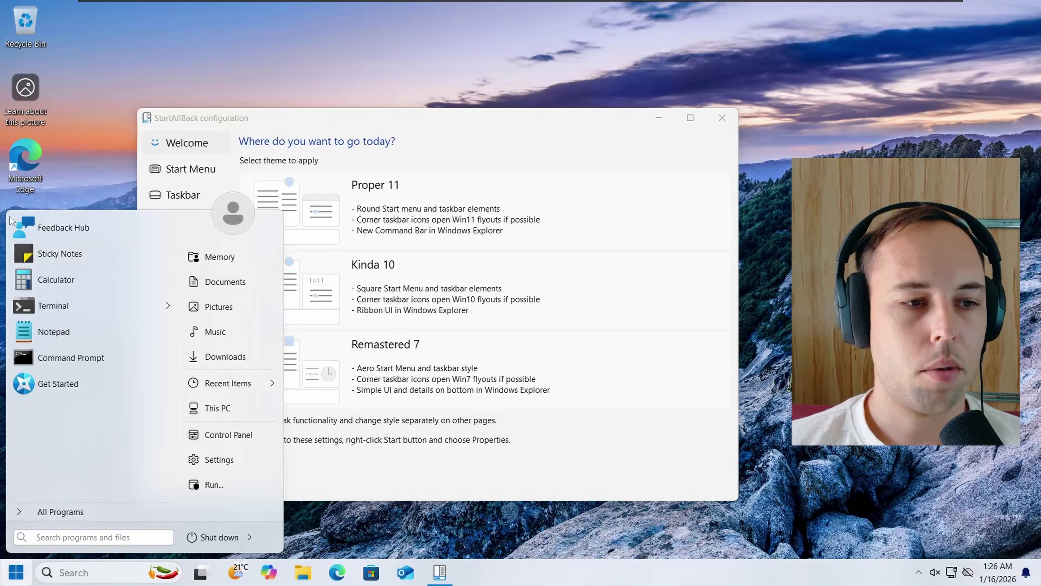
pyautogui.click(558, 164)
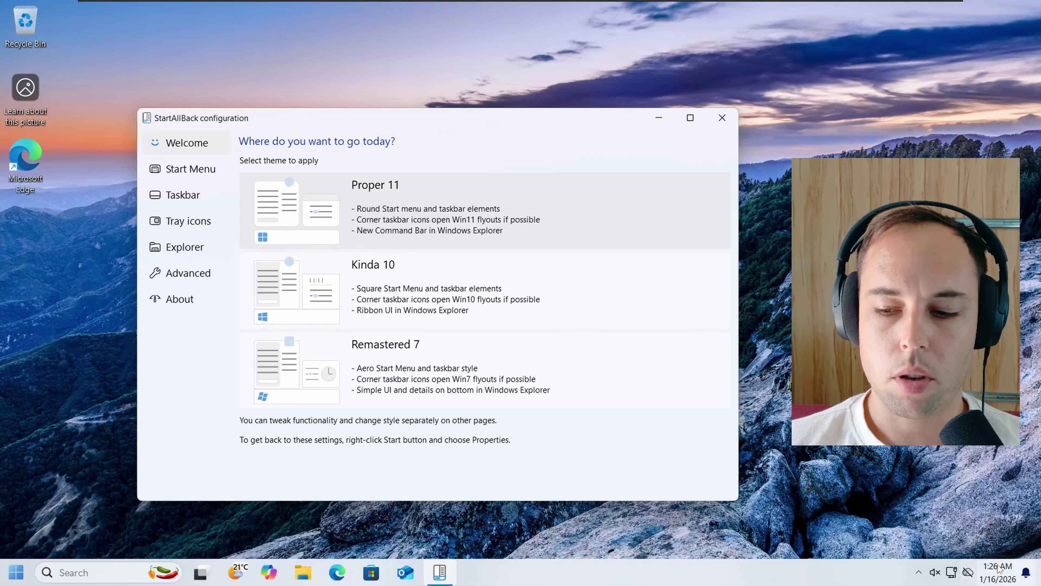
pyautogui.click(954, 575)
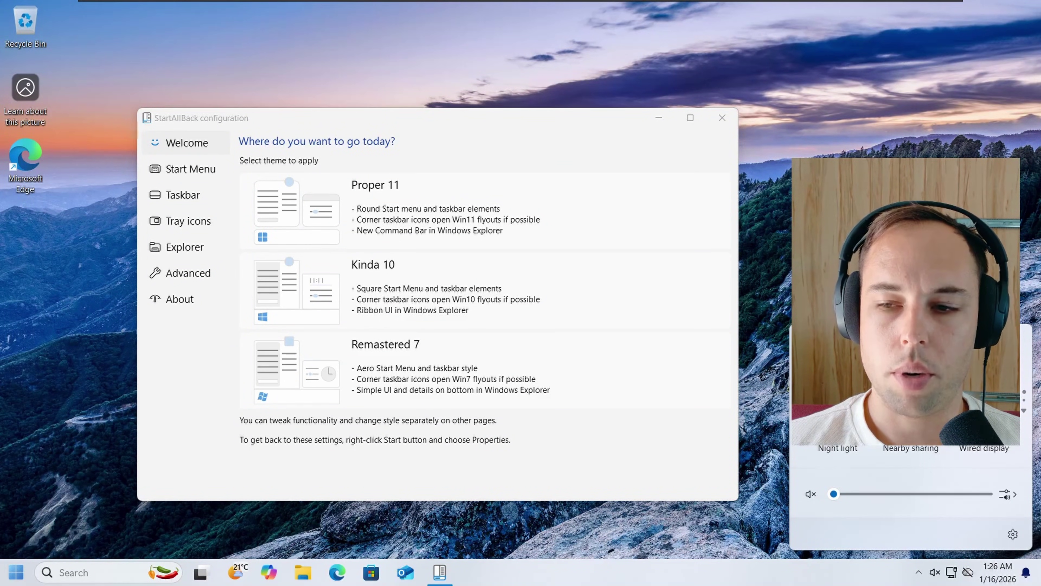
pyautogui.click(386, 236)
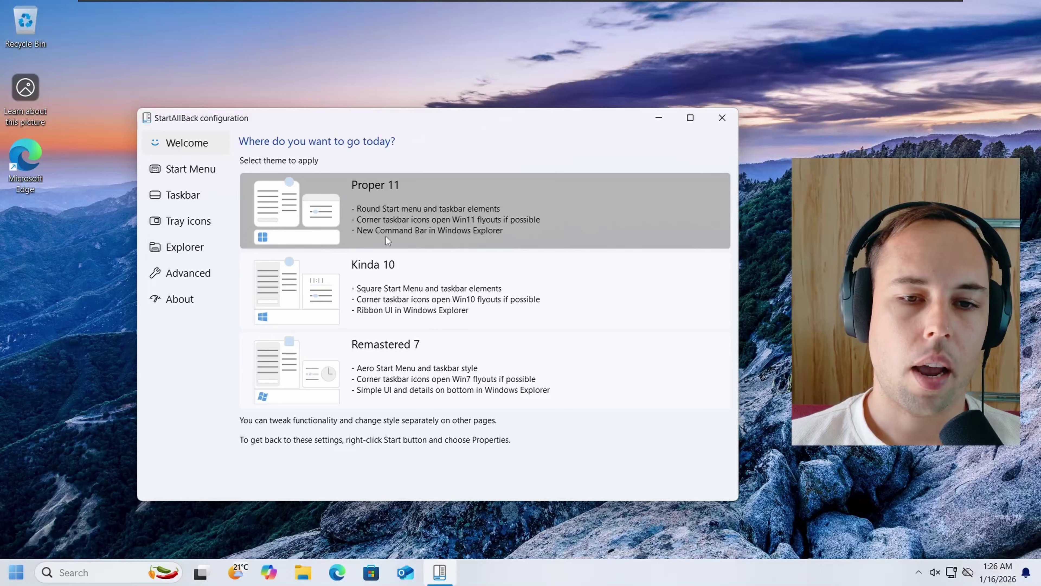
pyautogui.click(303, 572)
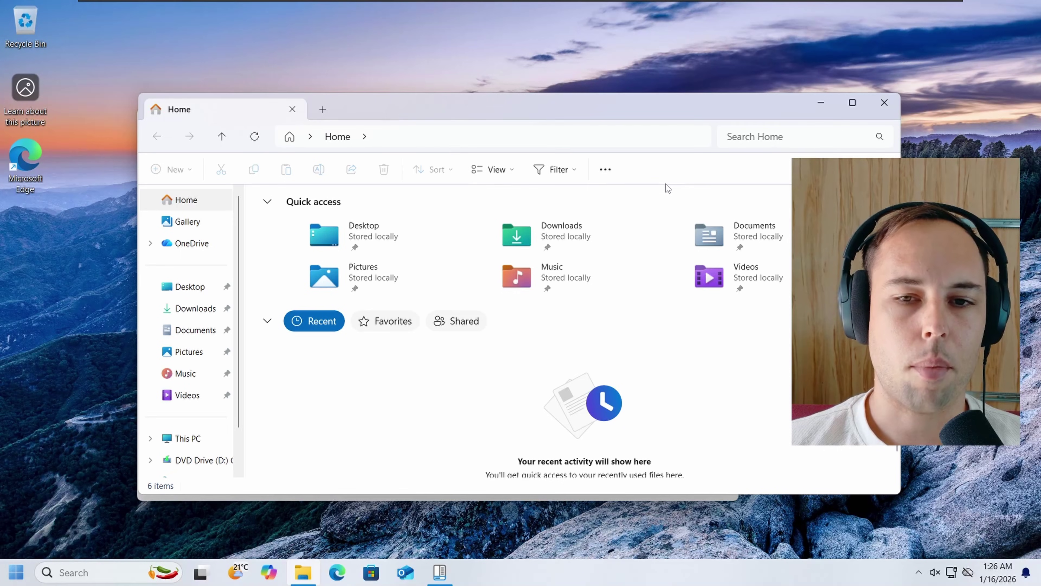
pyautogui.click(884, 104)
# - Apply the Kinda 10 theme and check its Start menu
pyautogui.click(421, 270)
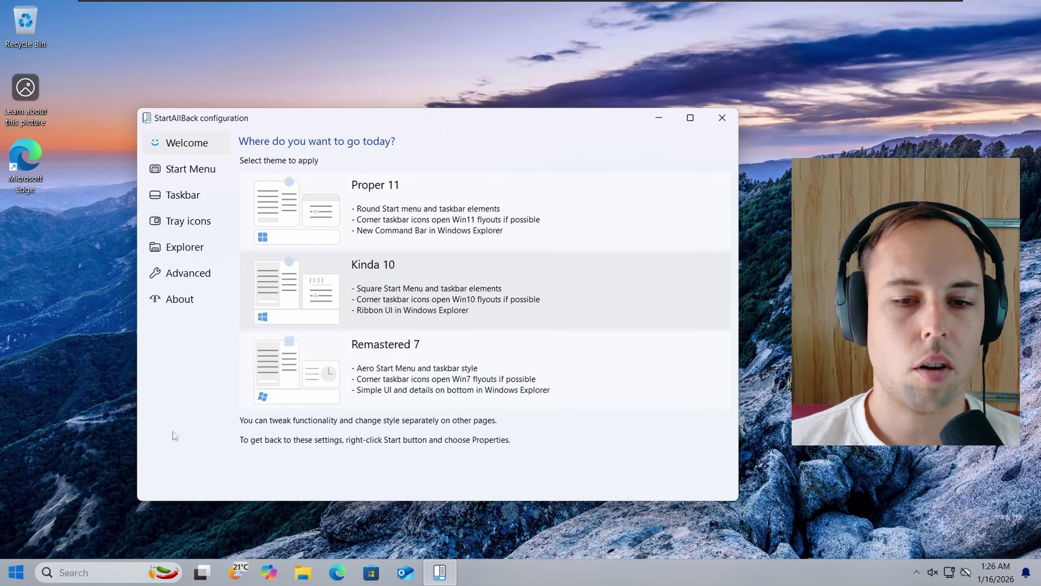
pyautogui.click(23, 576)
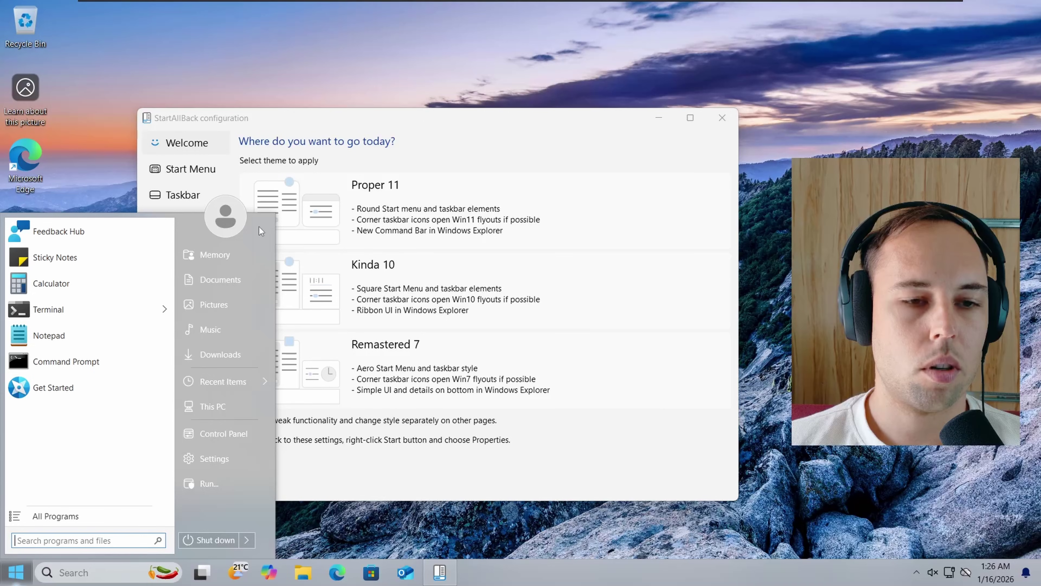
pyautogui.click(510, 156)
# - Inspect the network and volume flyouts and the File Explorer ribbon under the Kinda 10 theme
pyautogui.click(950, 573)
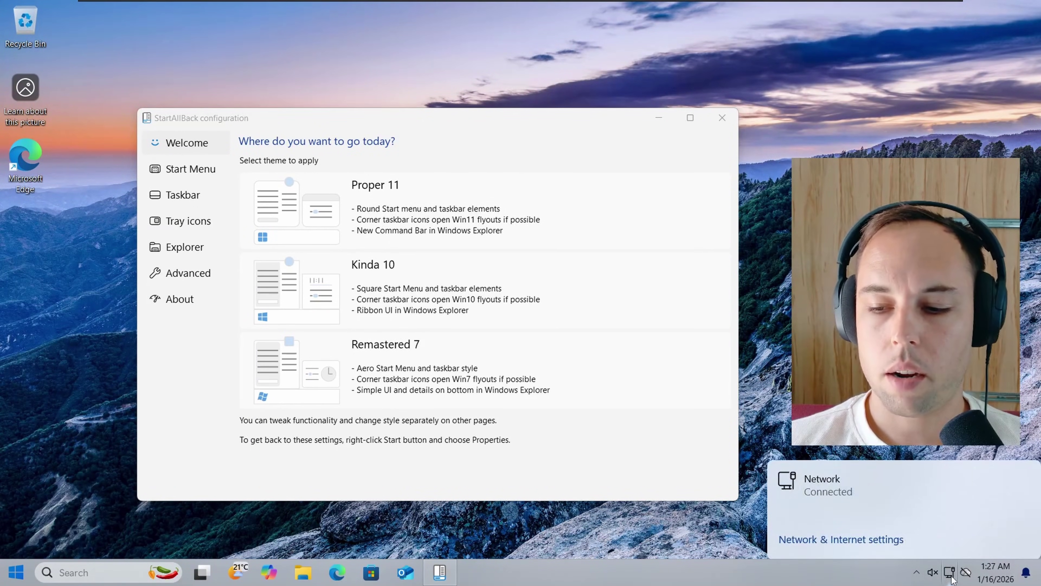
pyautogui.click(950, 574)
pyautogui.click(933, 572)
pyautogui.click(934, 575)
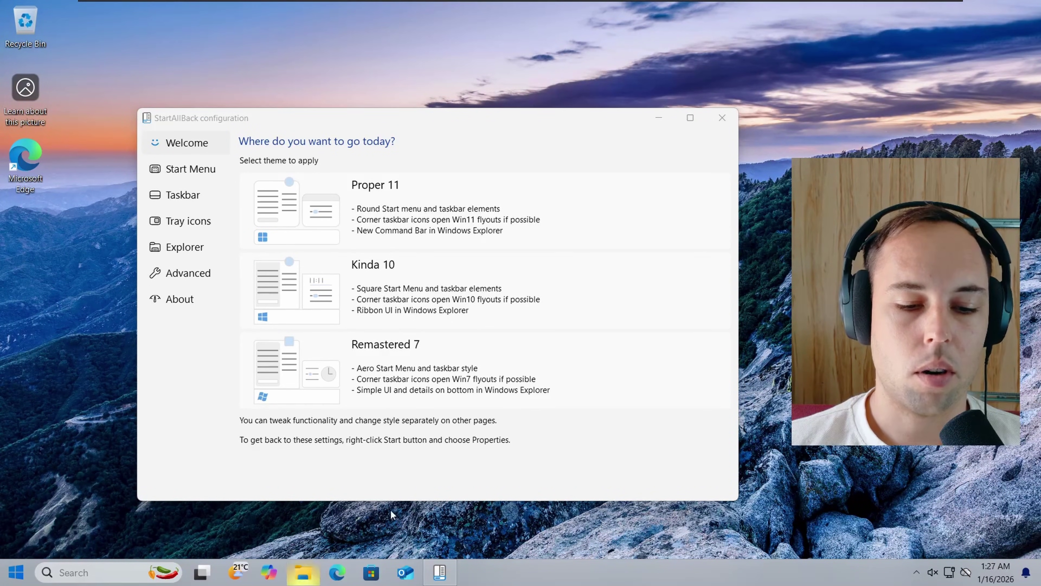
pyautogui.press('super+e')
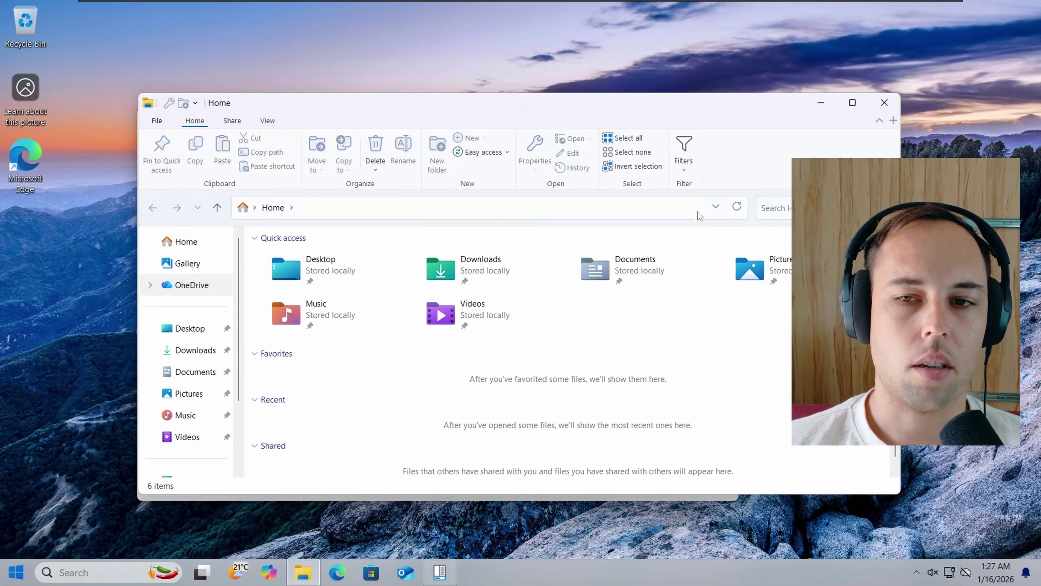
pyautogui.click(879, 109)
# - Apply the Remastered 7 theme and open its Start menu
pyautogui.click(498, 354)
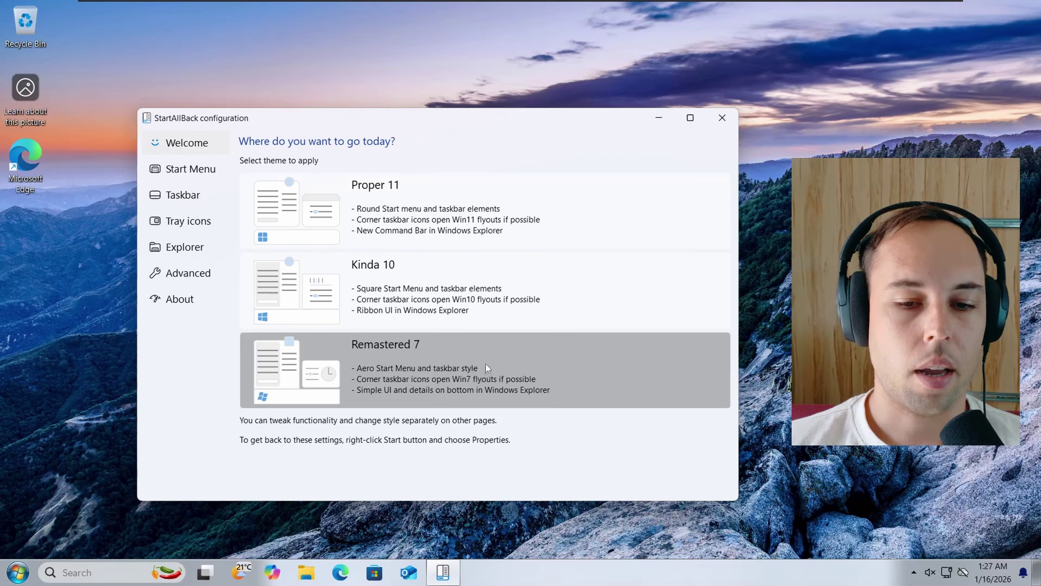
pyautogui.click(19, 575)
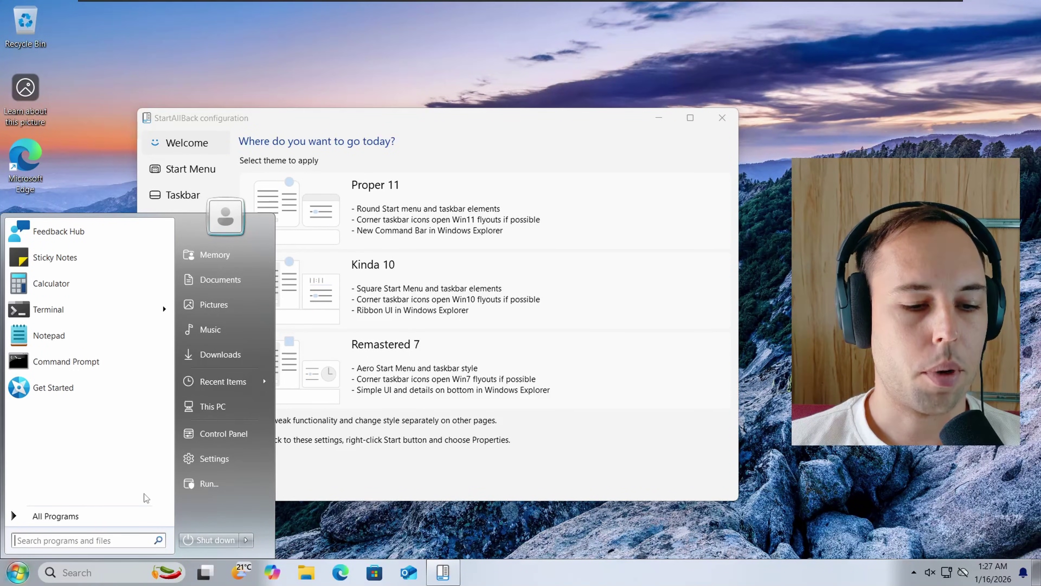
# - Inspect the network and volume flyouts under the Remastered 7 theme
pyautogui.click(615, 513)
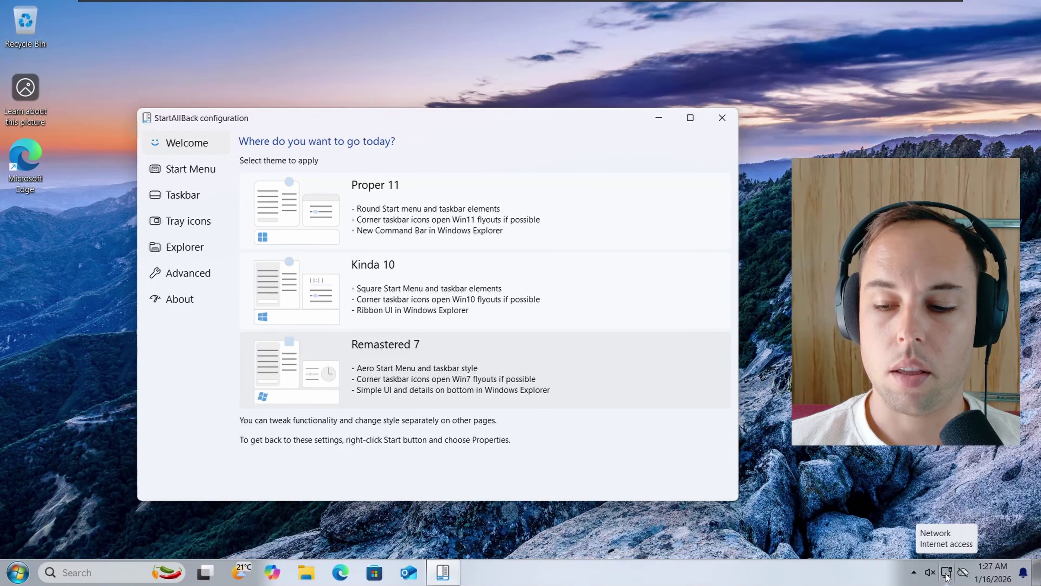
pyautogui.click(946, 573)
pyautogui.click(930, 574)
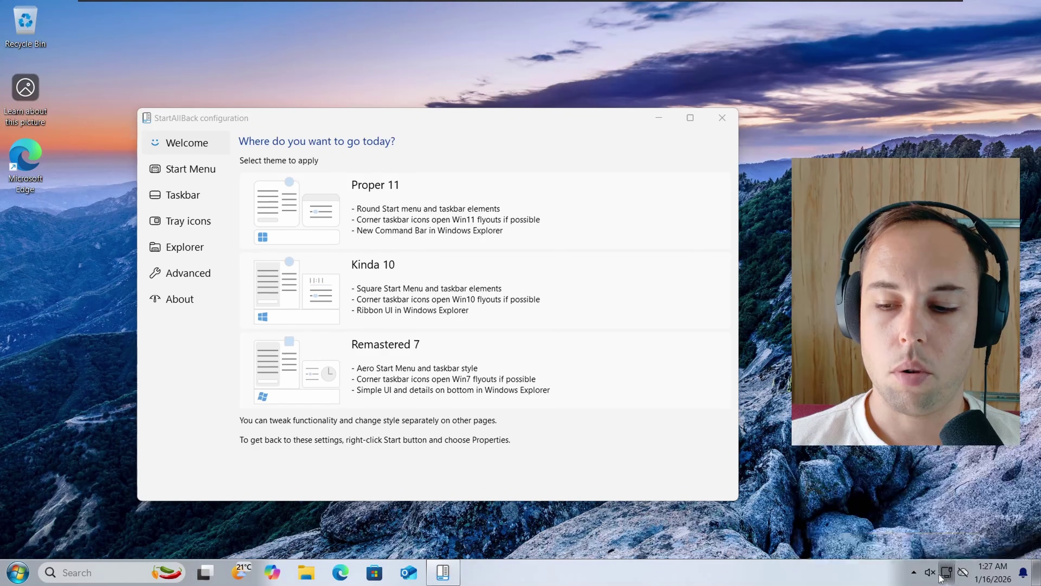
pyautogui.click(930, 574)
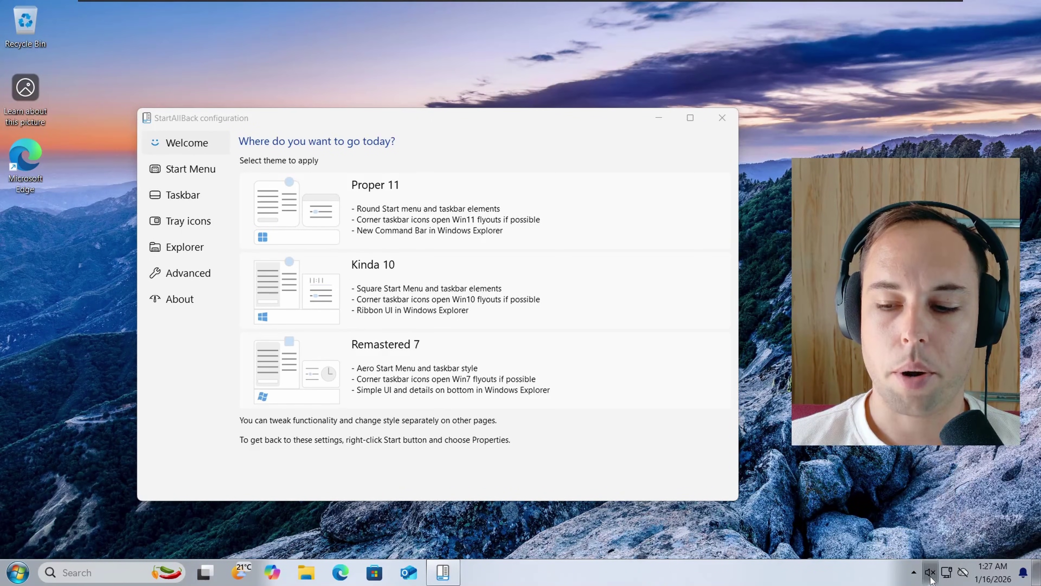
pyautogui.click(946, 574)
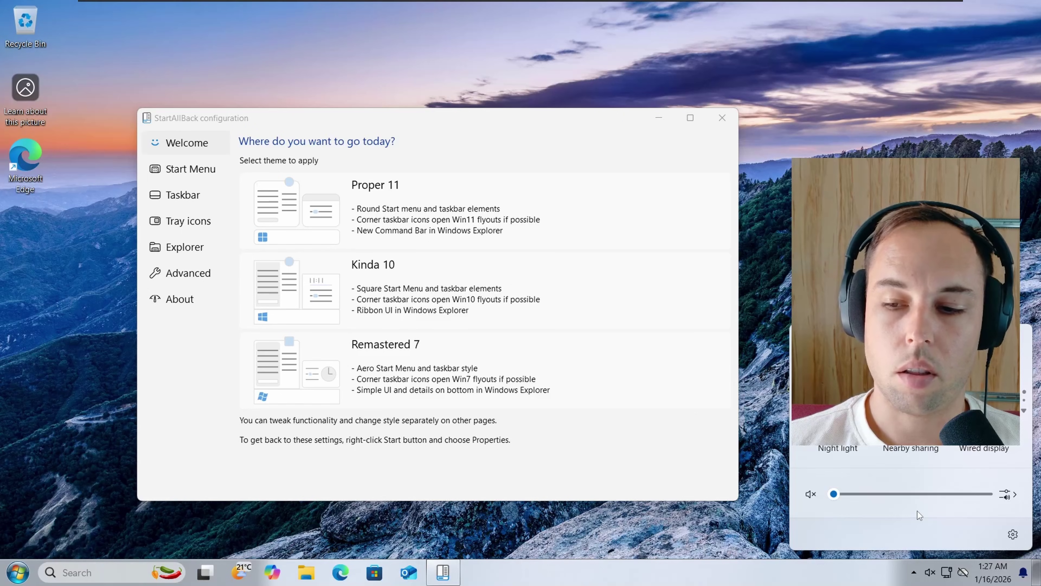
pyautogui.click(930, 573)
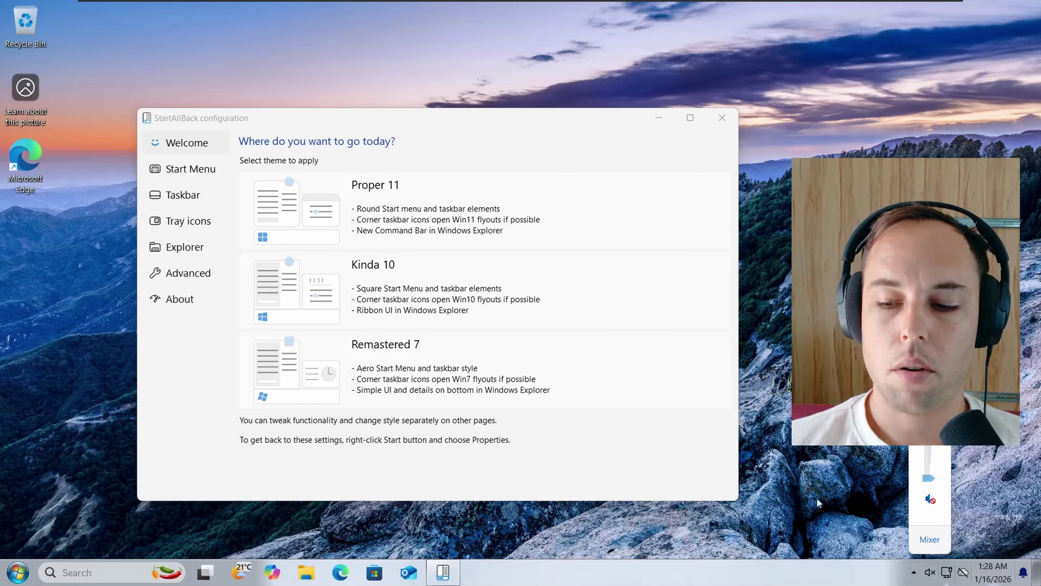
pyautogui.click(629, 462)
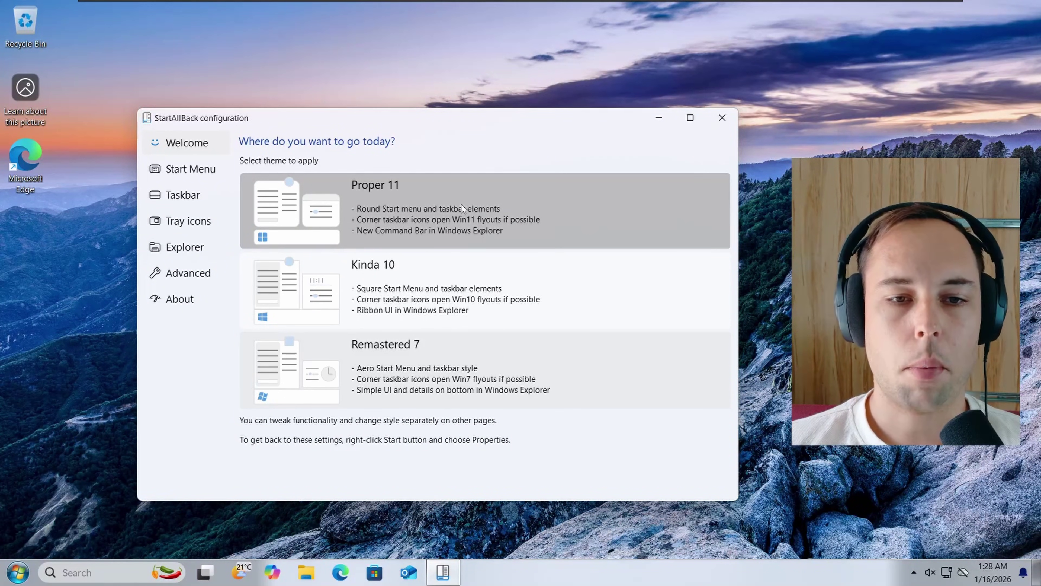
# - Apply the Proper 11 theme and minimise the StartAllBack configuration window
pyautogui.click(461, 203)
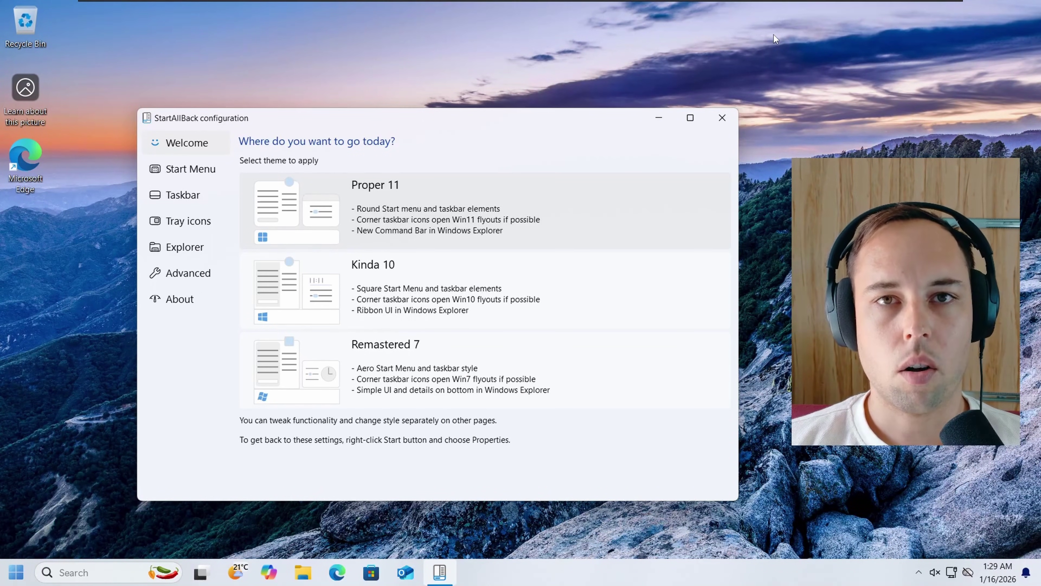
pyautogui.click(659, 118)
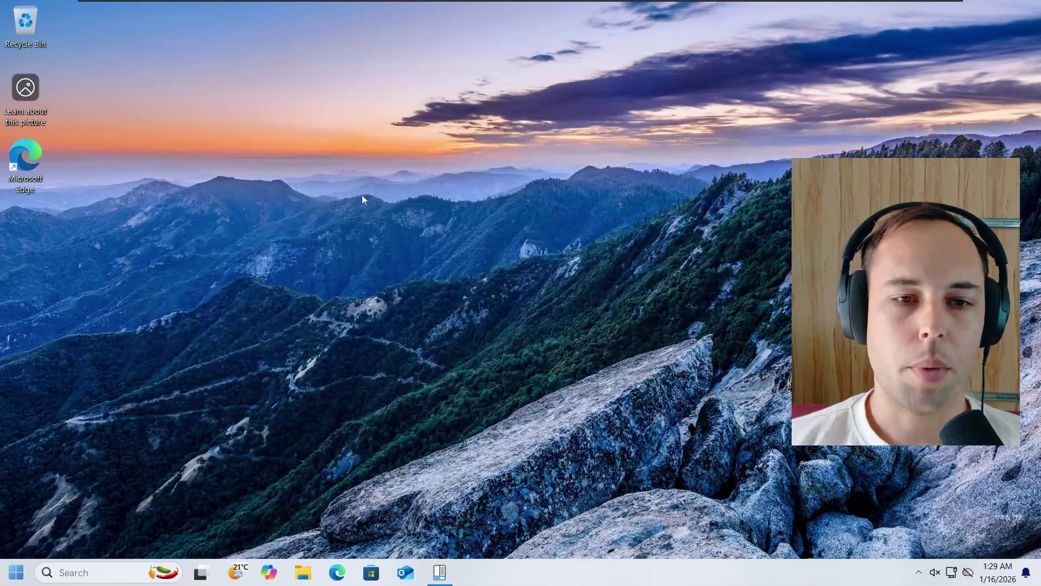
# - Switch Windows to the dark colour mode in the desktop's personalization settings
pyautogui.rightClick(303, 182)
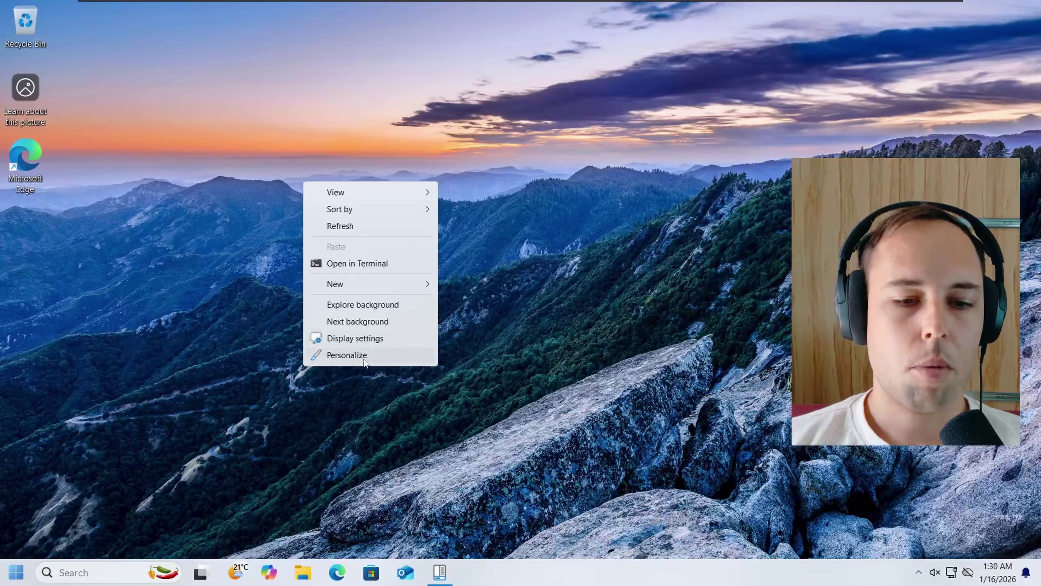
pyautogui.click(346, 354)
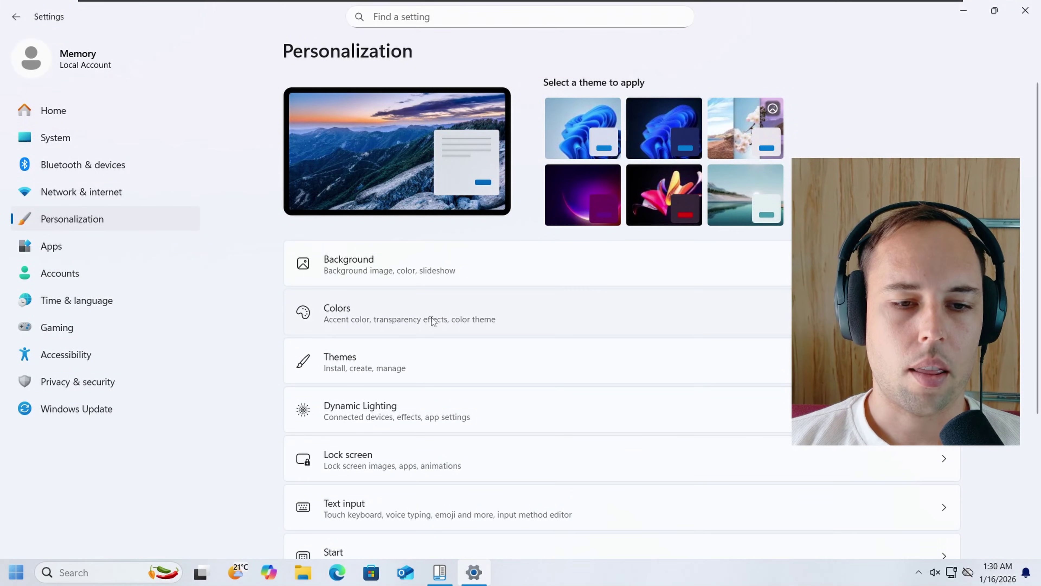
pyautogui.click(433, 321)
pyautogui.click(729, 243)
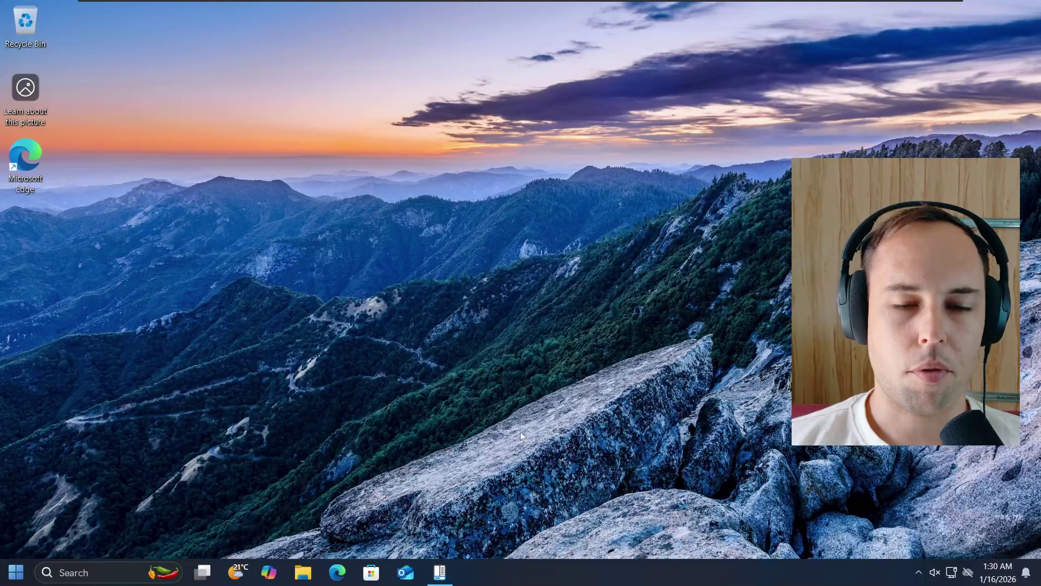
# - Restore the StartAllBack configuration window and bring up its Start Menu settings
pyautogui.click(450, 572)
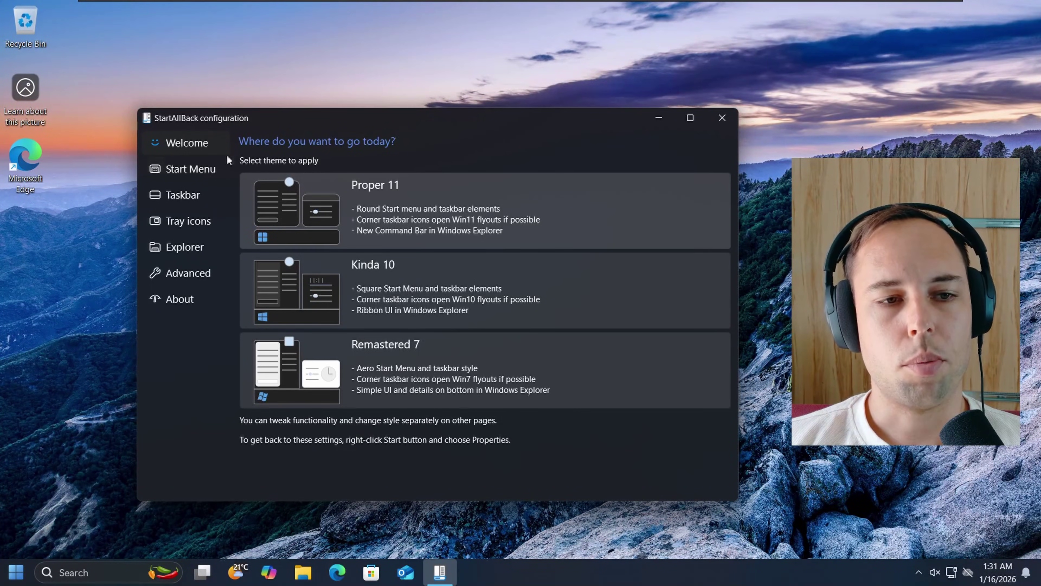
pyautogui.click(178, 173)
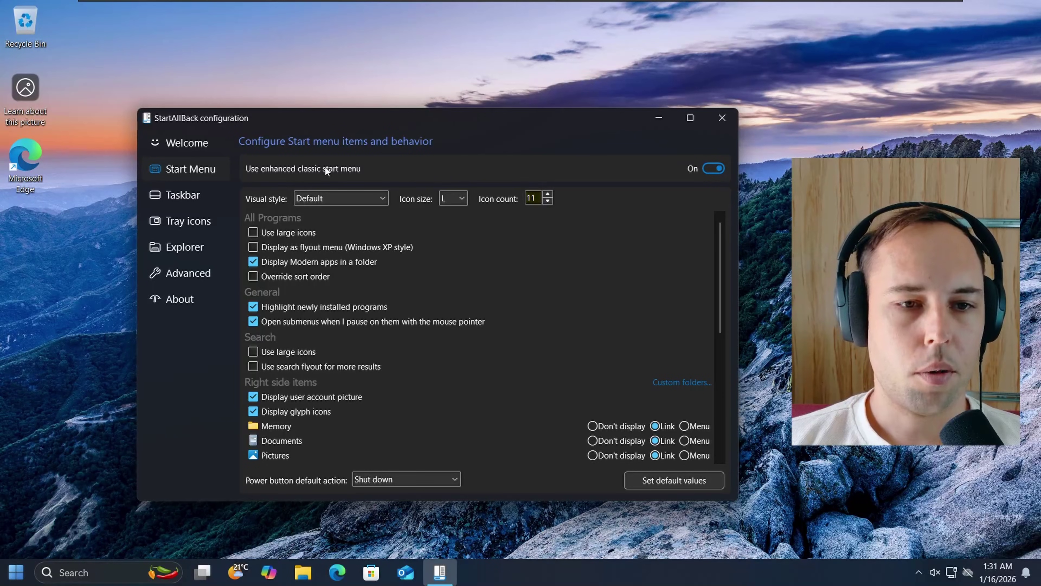
pyautogui.click(208, 197)
pyautogui.click(212, 171)
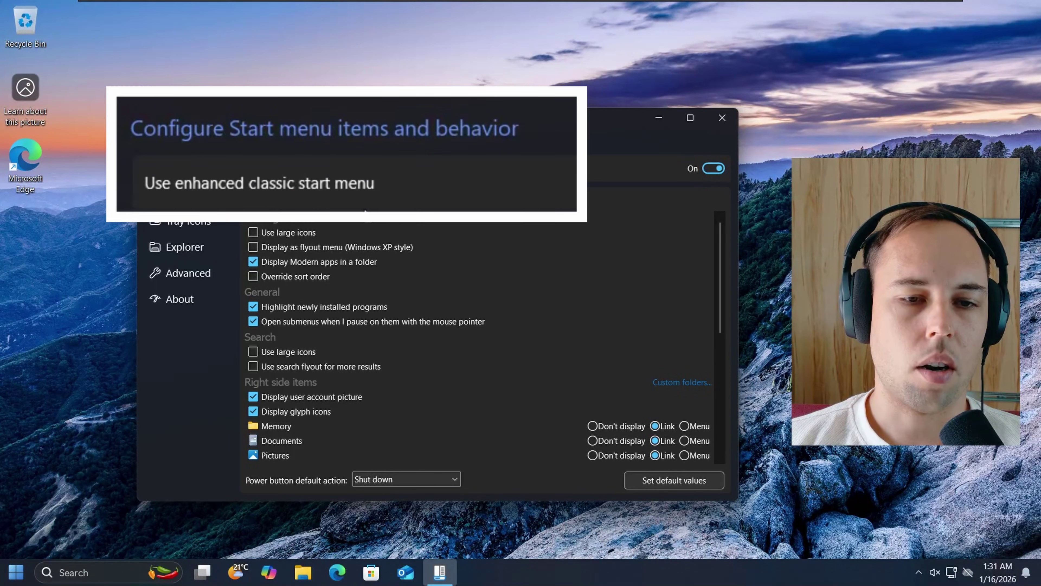
# - Turn off the enhanced classic start menu, check the standard Windows 11 Start menu, and turn the option back on
pyautogui.click(712, 168)
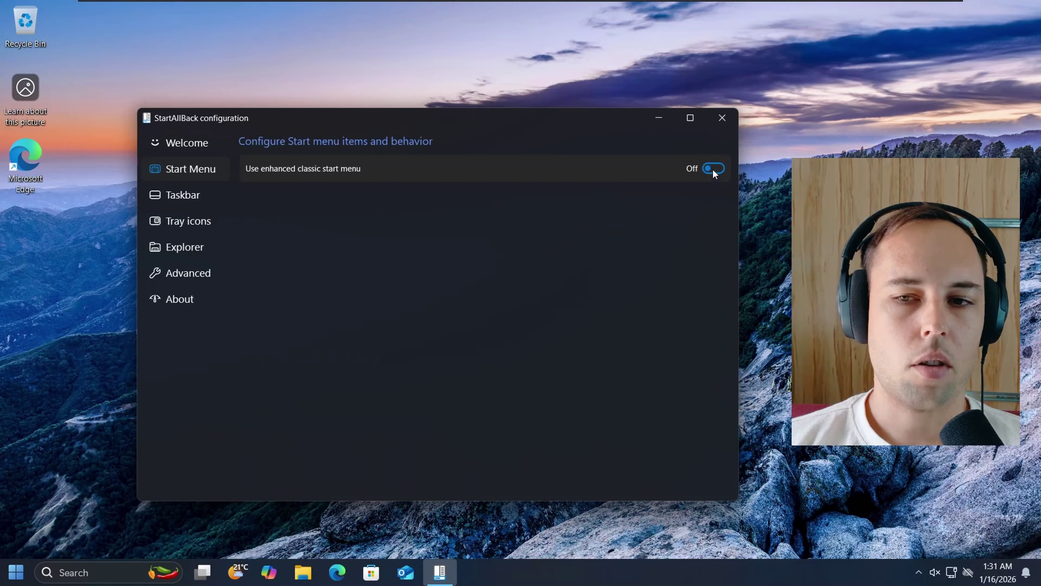
pyautogui.click(16, 572)
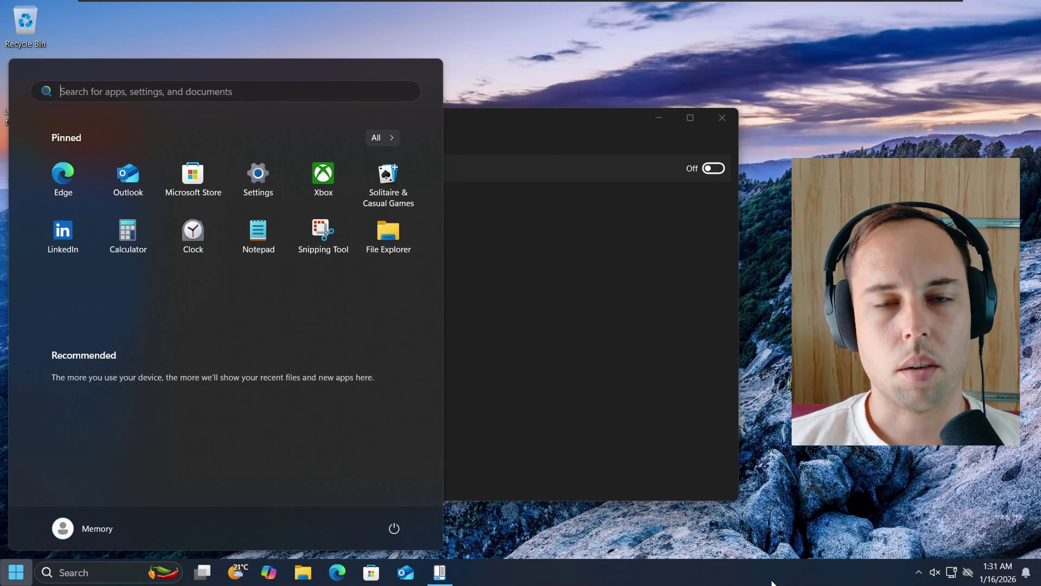
pyautogui.click(619, 203)
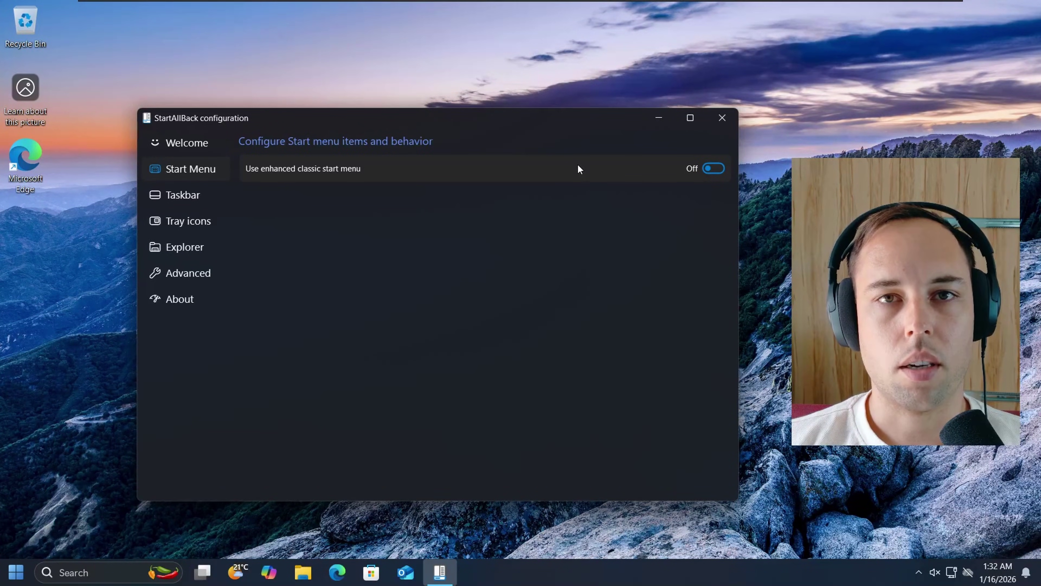
pyautogui.click(713, 169)
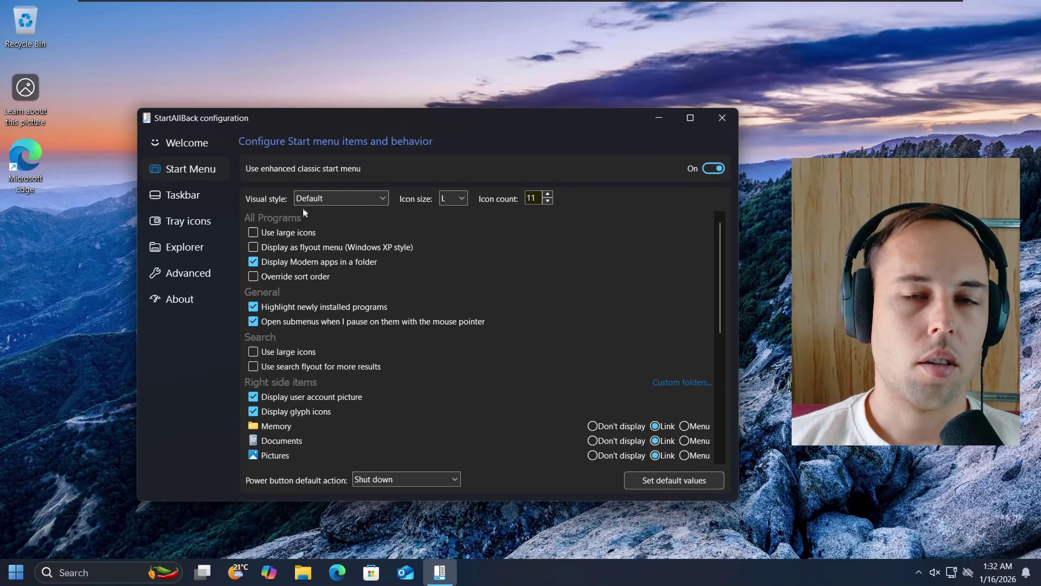
# - Check the Start menu in the Default visual style and compare it with the Plain8 style
pyautogui.click(336, 198)
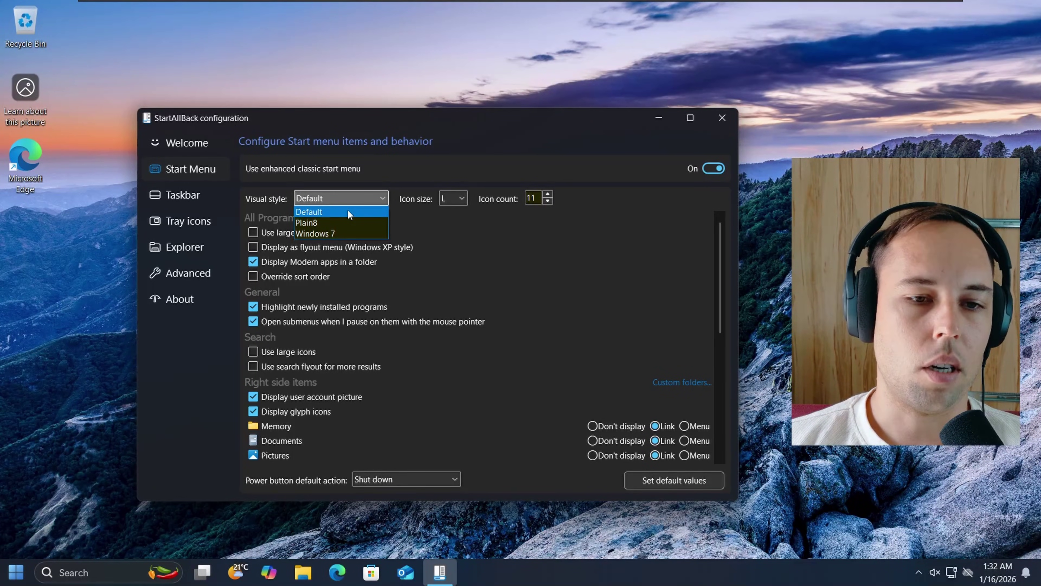
pyautogui.press('super')
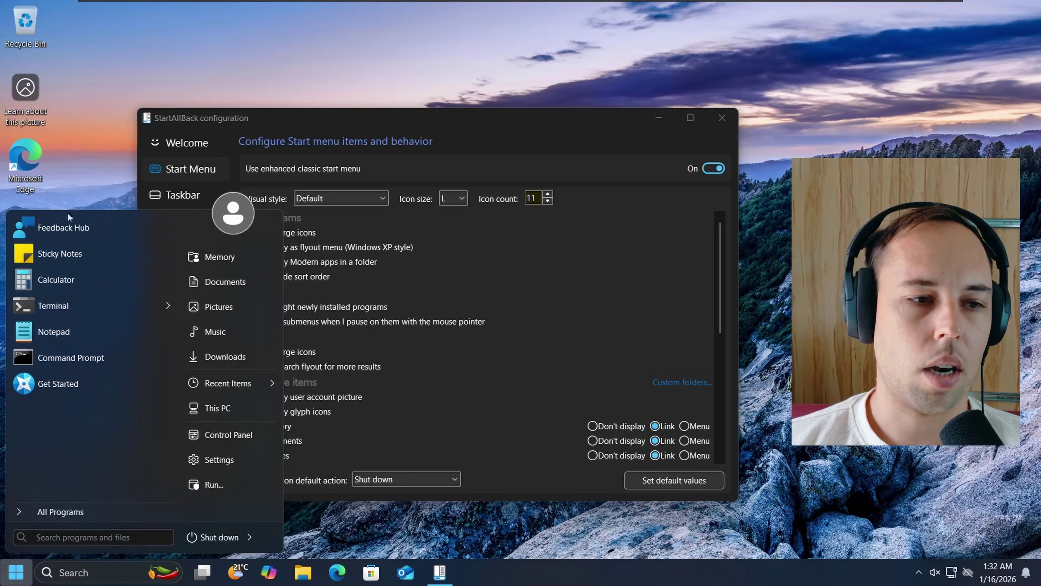
pyautogui.click(387, 128)
pyautogui.click(364, 198)
pyautogui.click(334, 220)
pyautogui.click(15, 572)
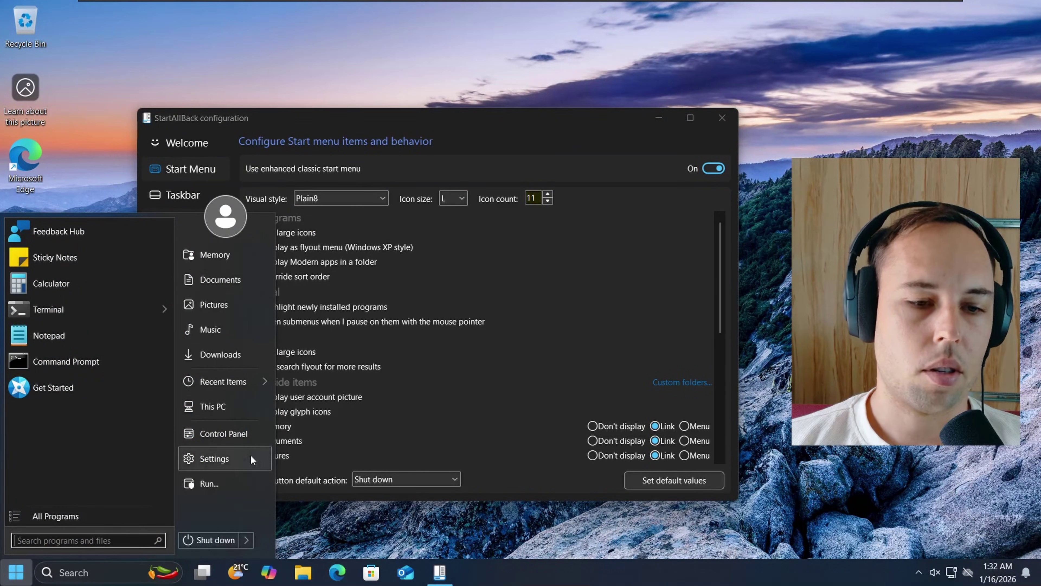
# - Try the Windows 7 visual style on the Start menu and set the style back to Default
pyautogui.click(348, 198)
pyautogui.click(331, 232)
pyautogui.click(16, 572)
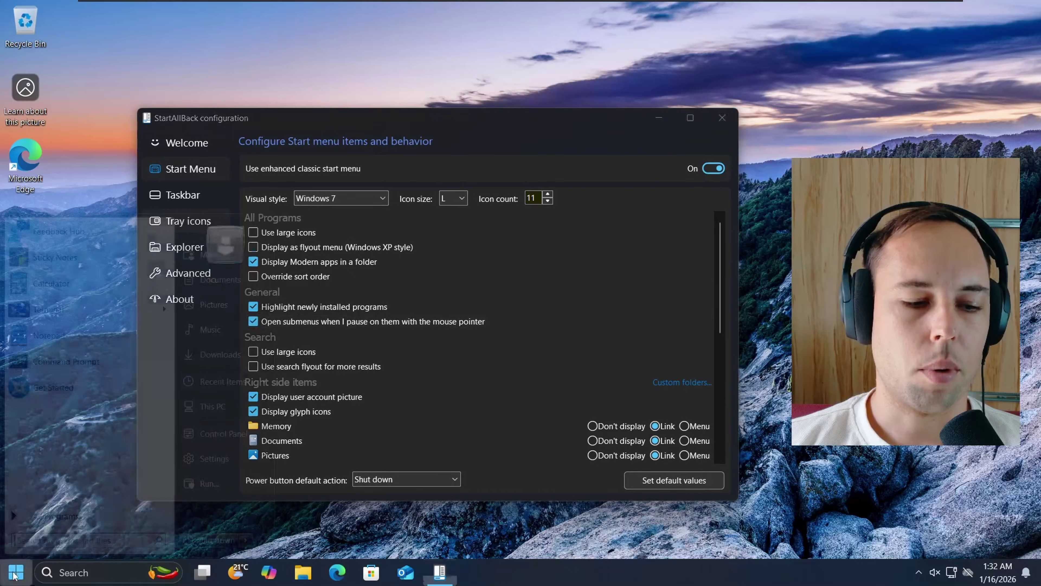
pyautogui.click(363, 197)
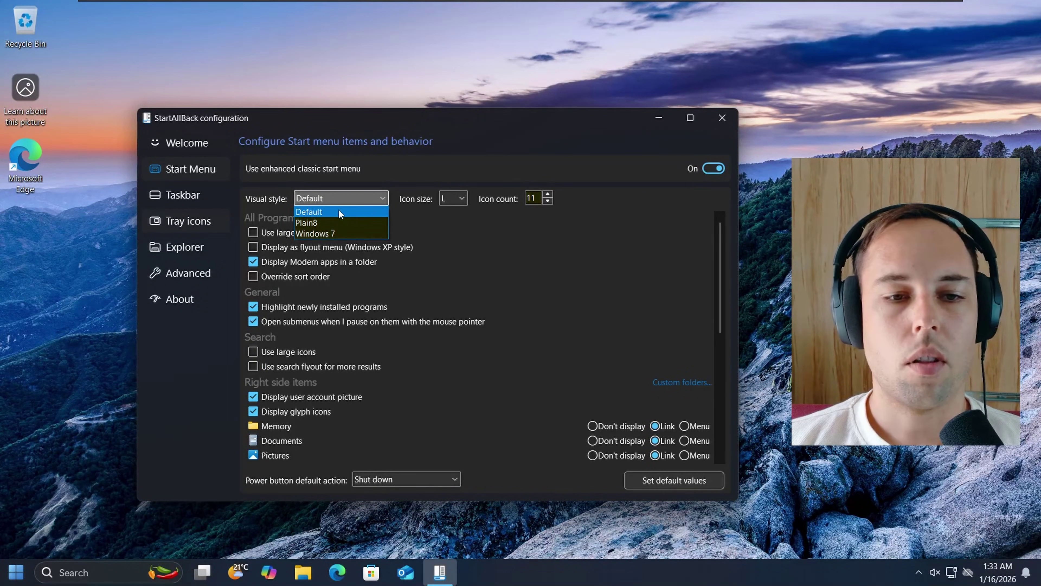
pyautogui.click(349, 212)
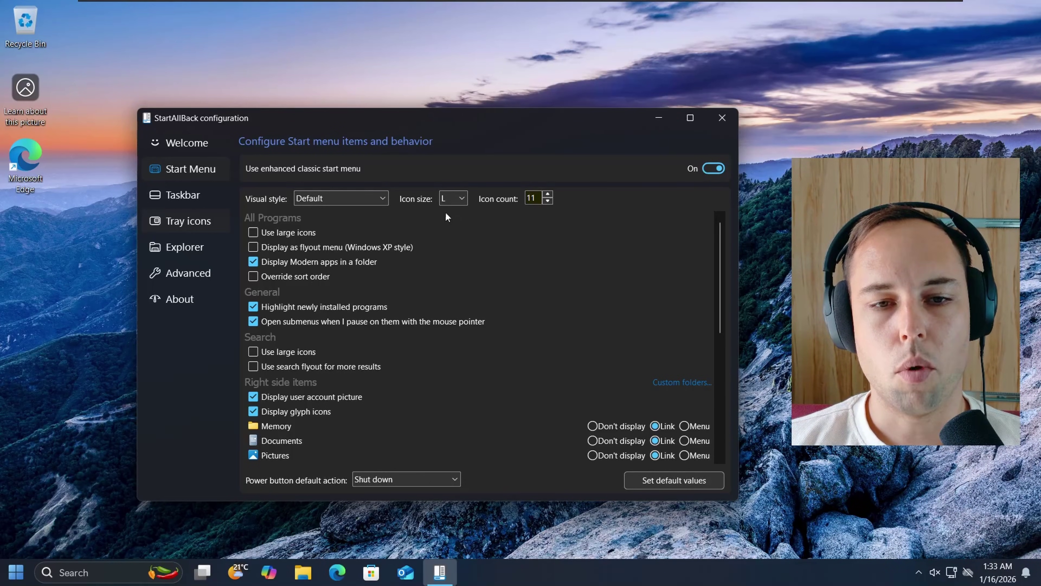
# - Set the Start menu icon size to S and check the Start menu
pyautogui.click(451, 200)
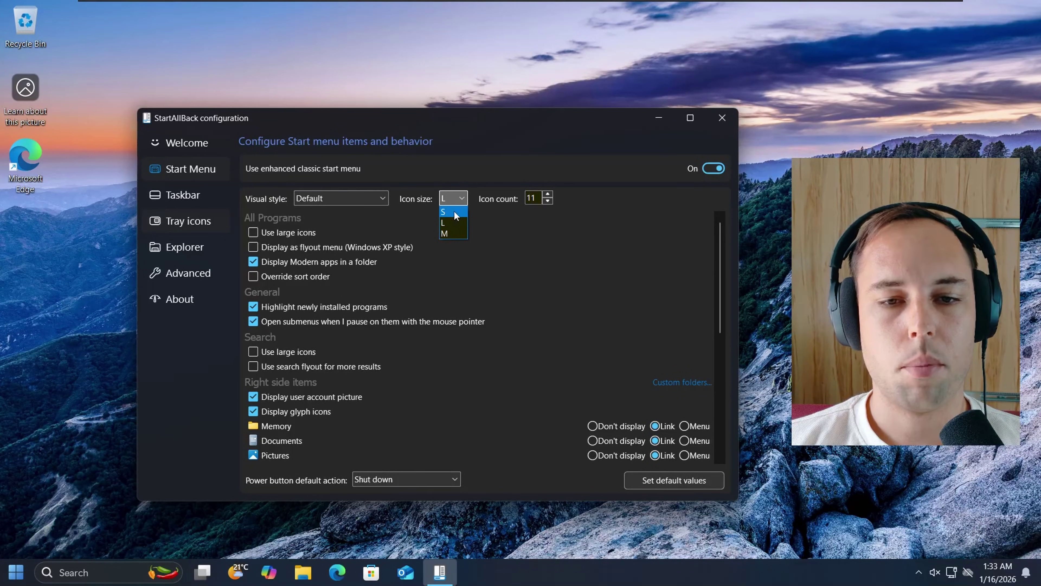
pyautogui.click(454, 211)
pyautogui.click(15, 566)
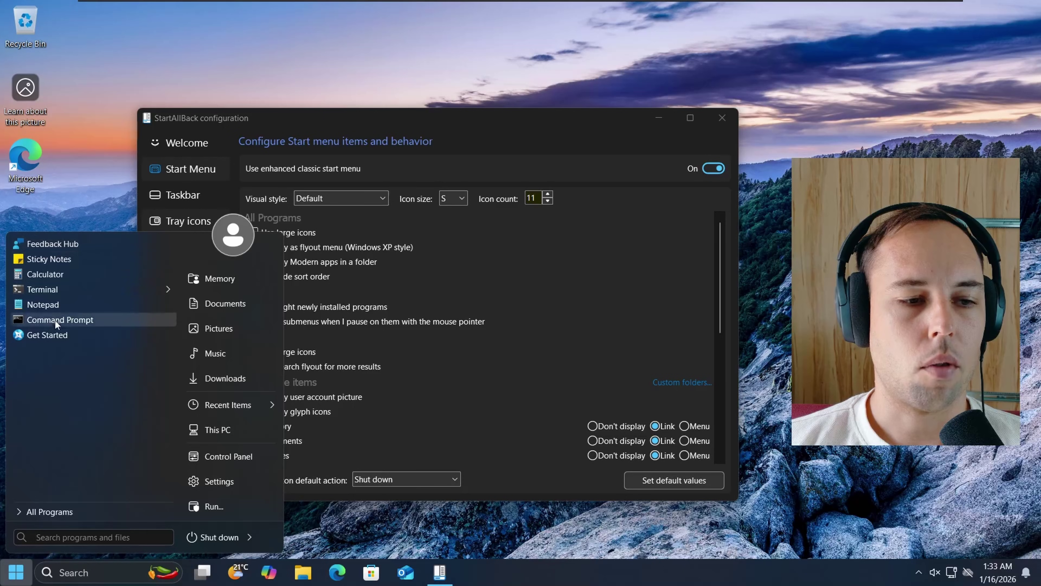
pyautogui.press('Escape')
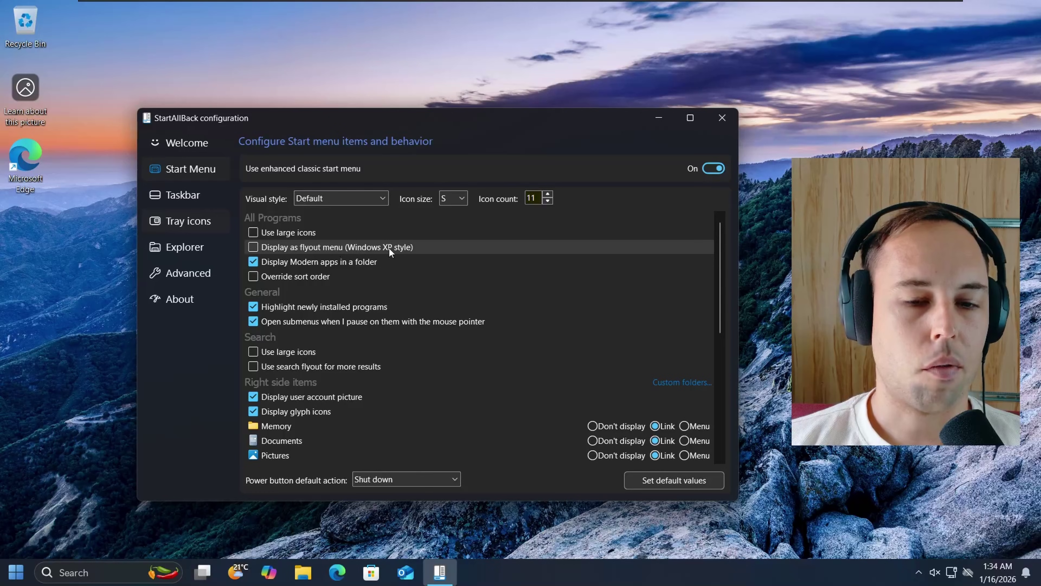
# - Examine how the All Programs list opens inside the Start menu
pyautogui.press('super')
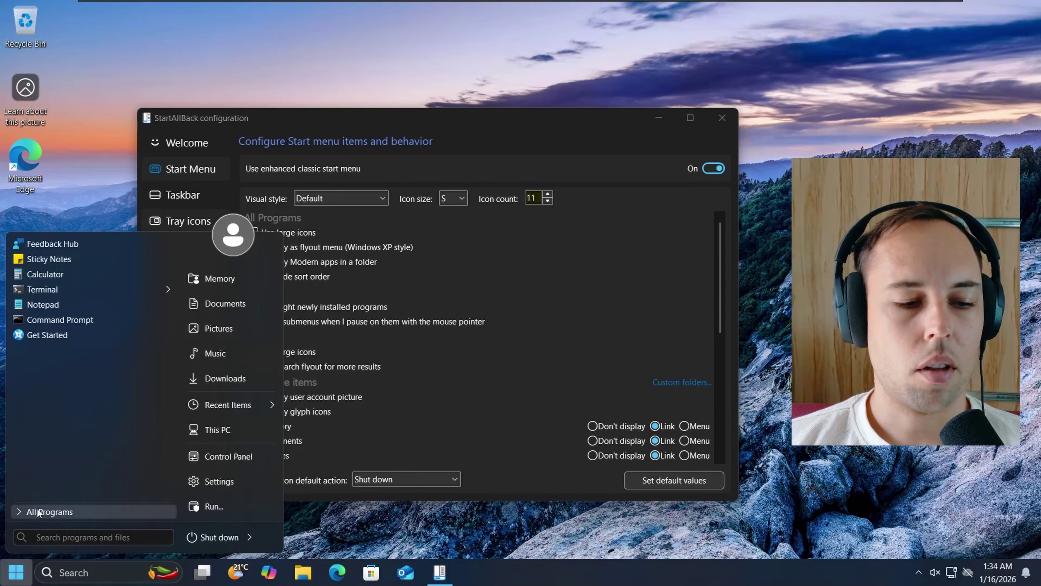
pyautogui.click(58, 511)
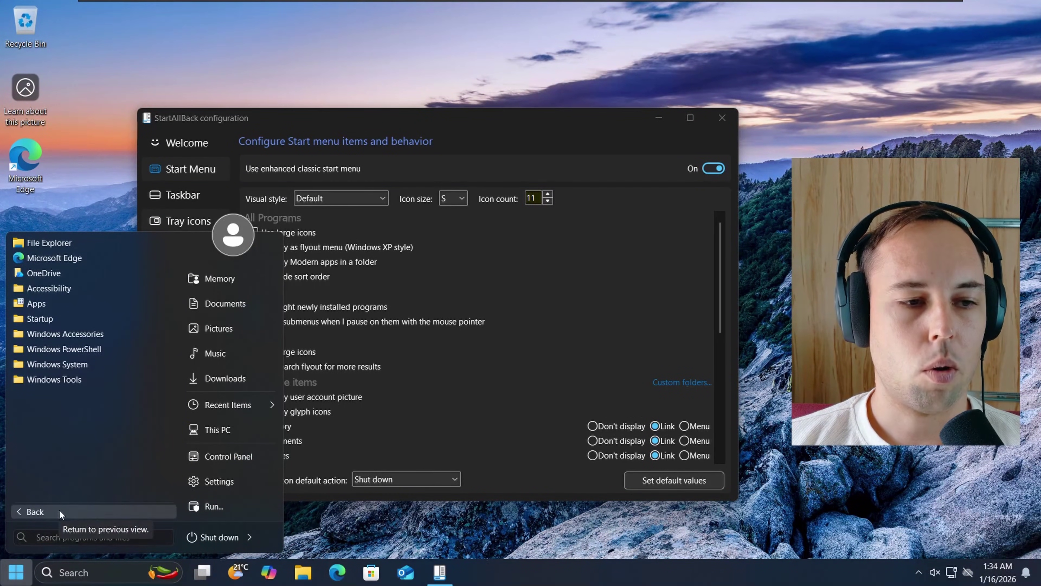
pyautogui.click(506, 166)
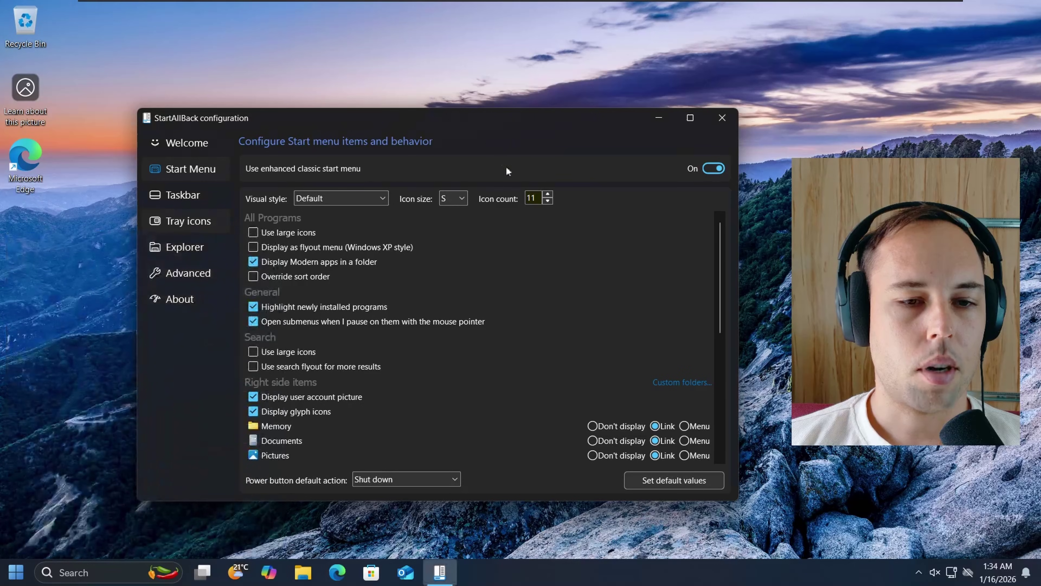
# - Enable the Windows XP style flyout menu for All Programs, check it in the Start menu, and disable it again
pyautogui.click(253, 248)
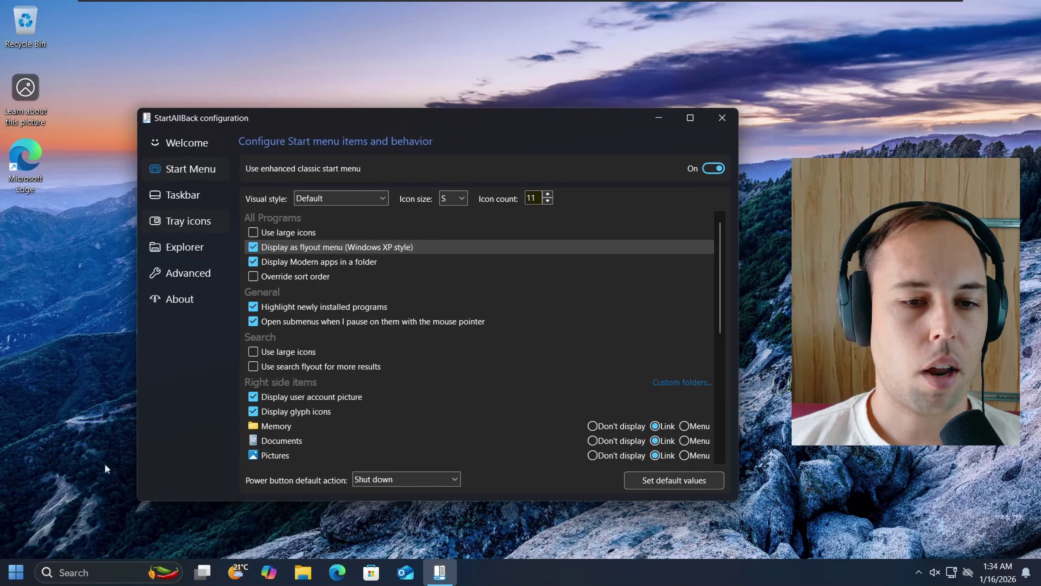
pyautogui.click(15, 572)
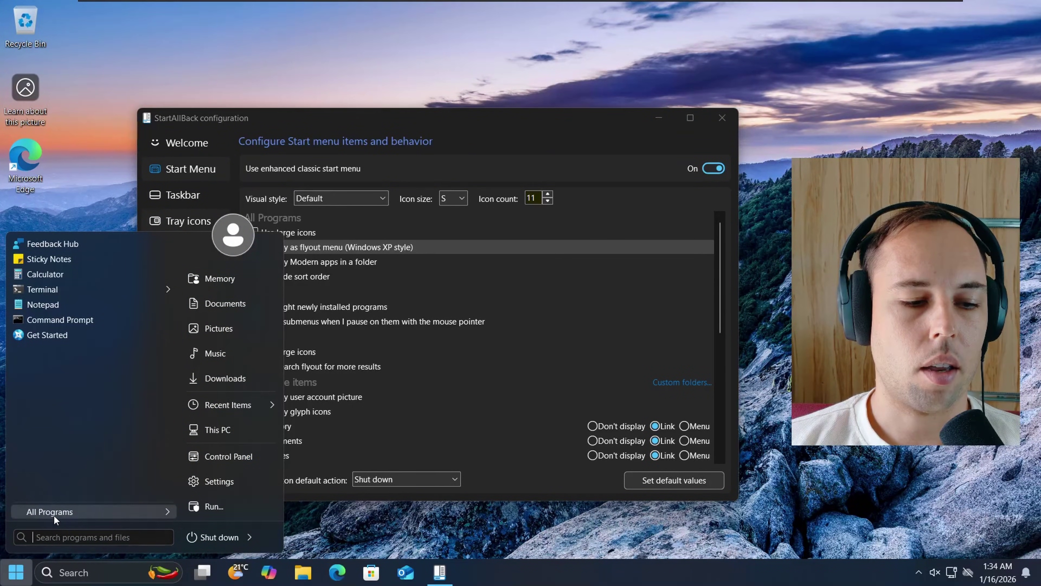
pyautogui.moveTo(54, 515)
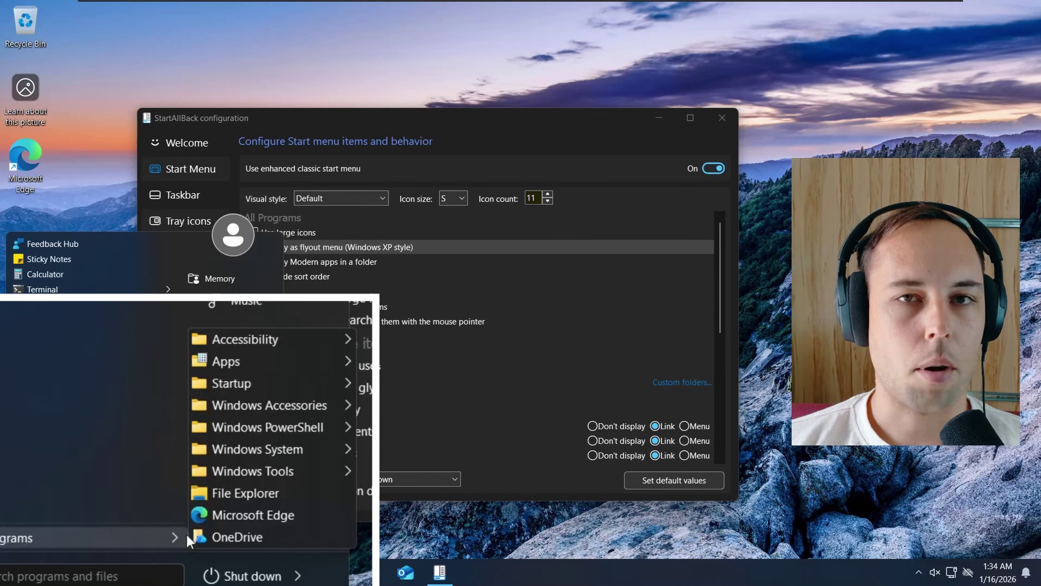
pyautogui.click(308, 254)
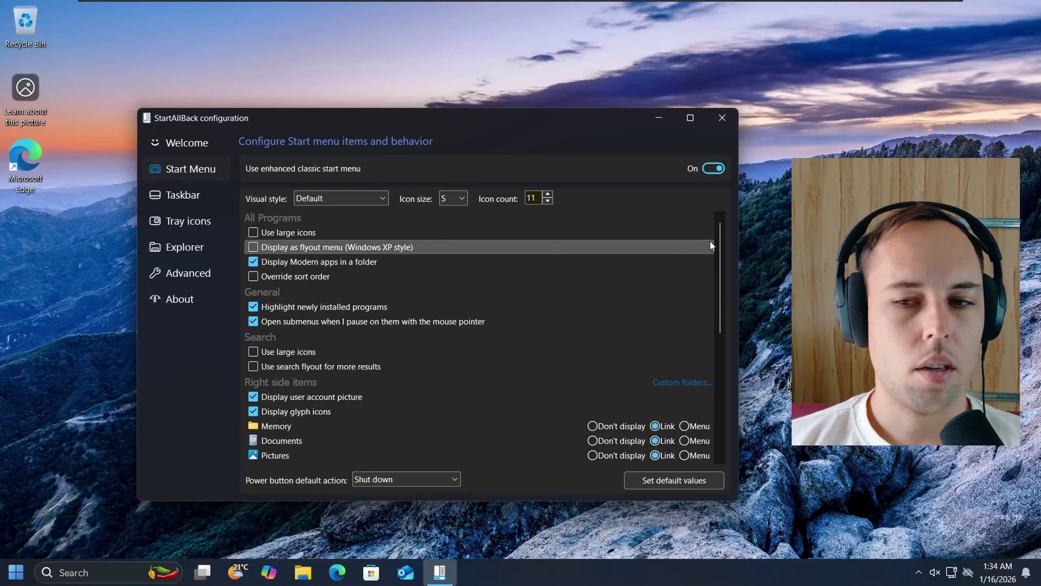
# - Examine the options for the items on the Start menu's right side and compare them with the opened Start menu
pyautogui.moveTo(720, 238); pyautogui.dragTo(717, 288)
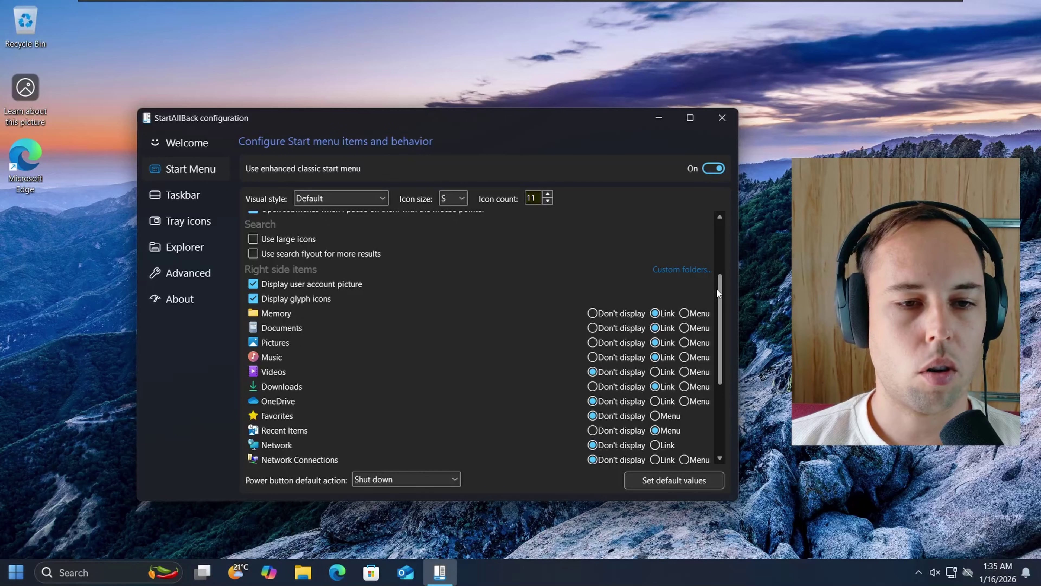
pyautogui.scroll(-1, 266, 219)
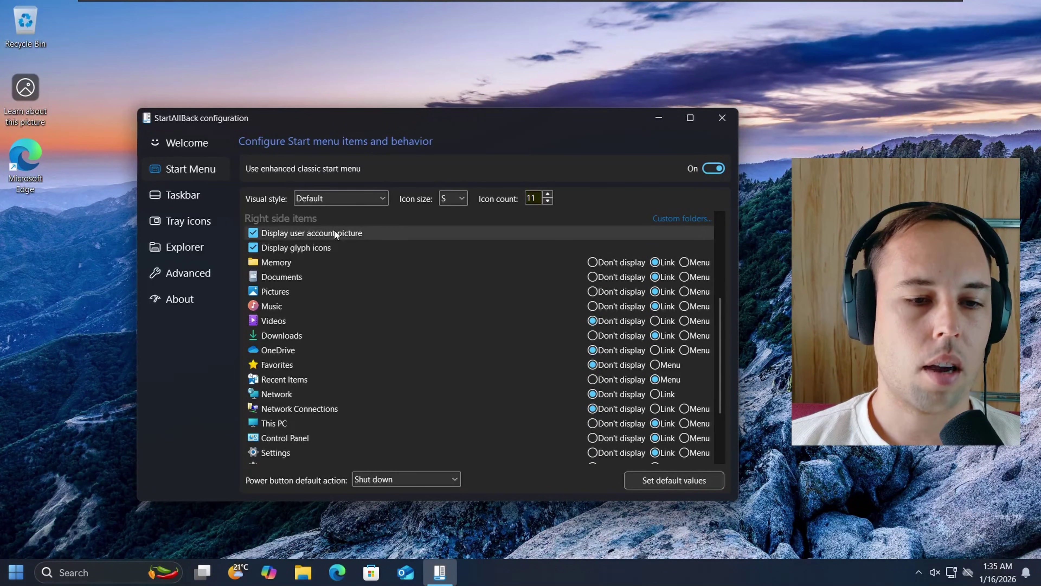
pyautogui.press('super')
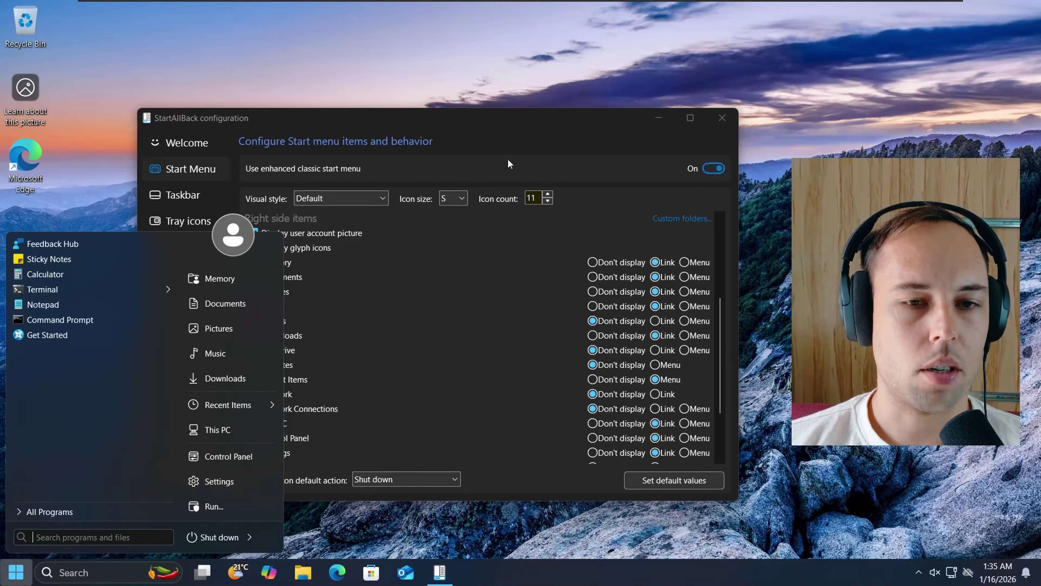
pyautogui.click(496, 112)
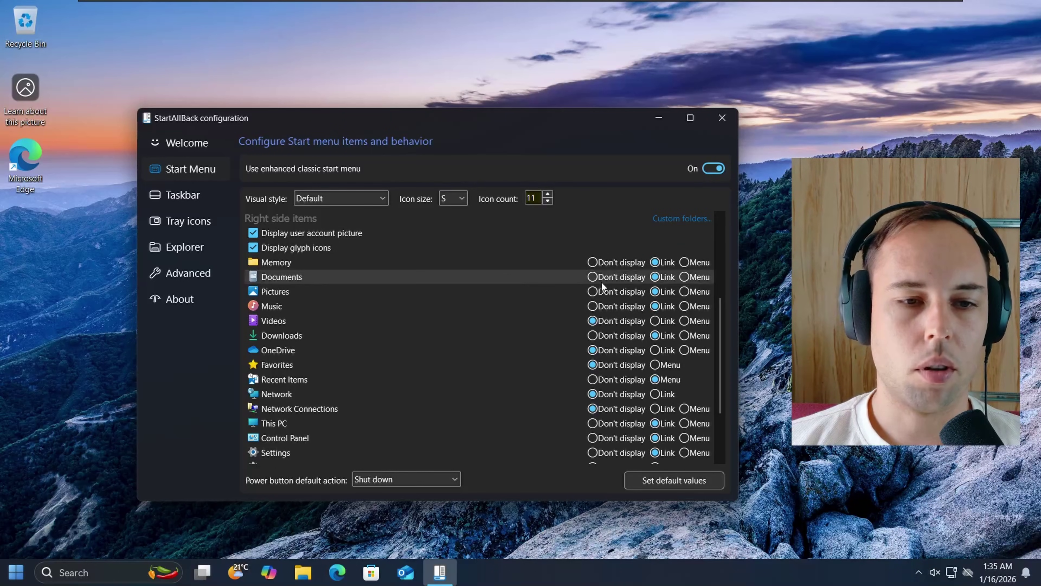
pyautogui.moveTo(721, 312); pyautogui.dragTo(718, 351)
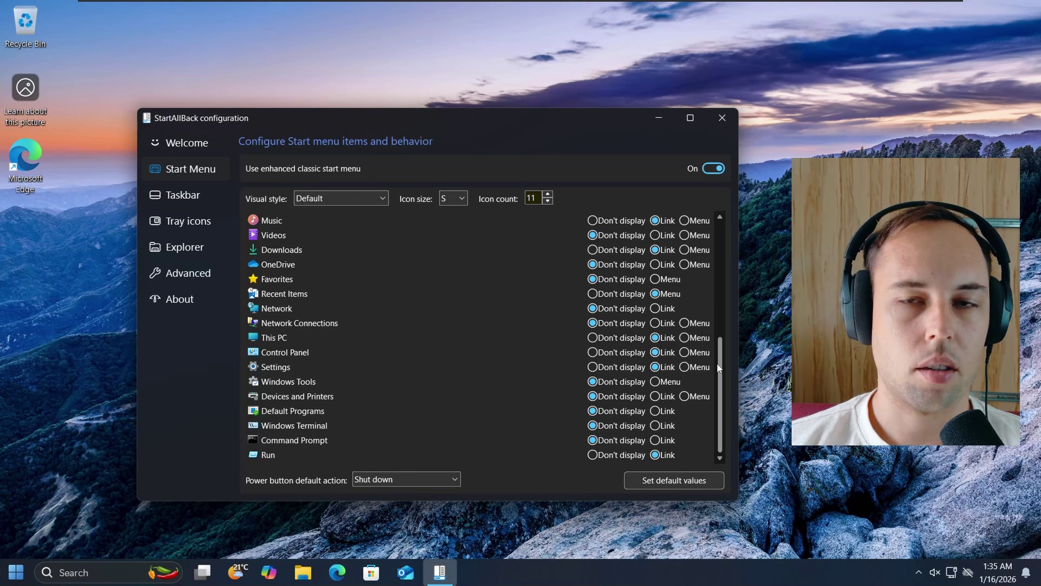
# - Disable the enhanced classic taskbar, restart Explorer to check the taskbar and Start menu, and re-enable it with another restart
pyautogui.click(190, 200)
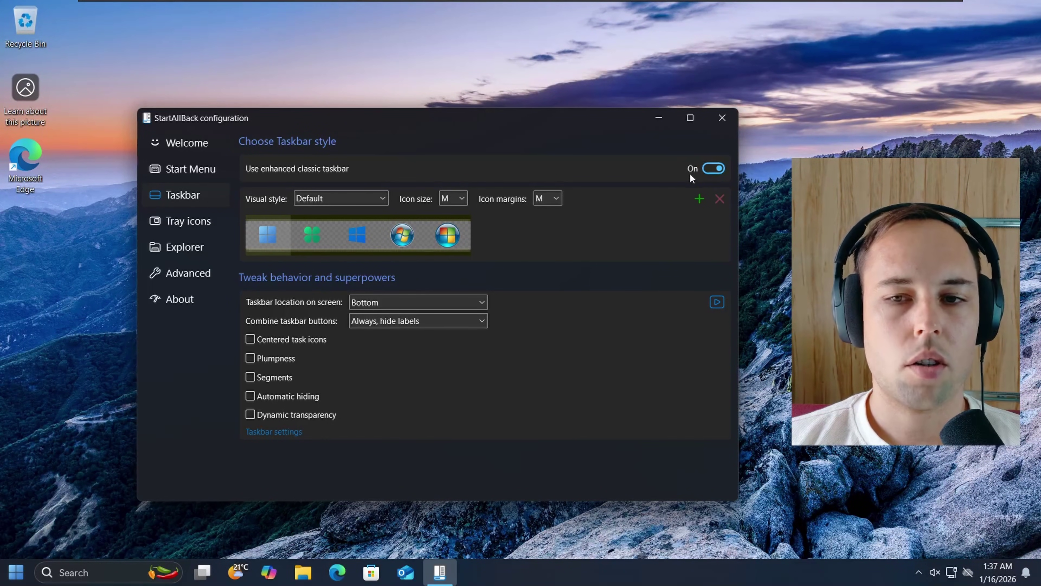
pyautogui.click(715, 168)
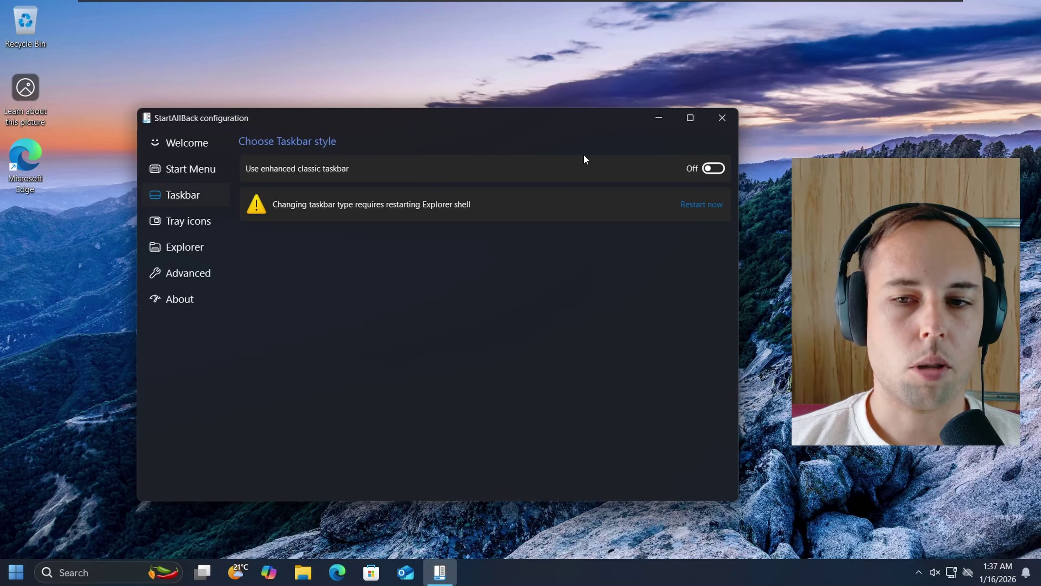
pyautogui.click(702, 205)
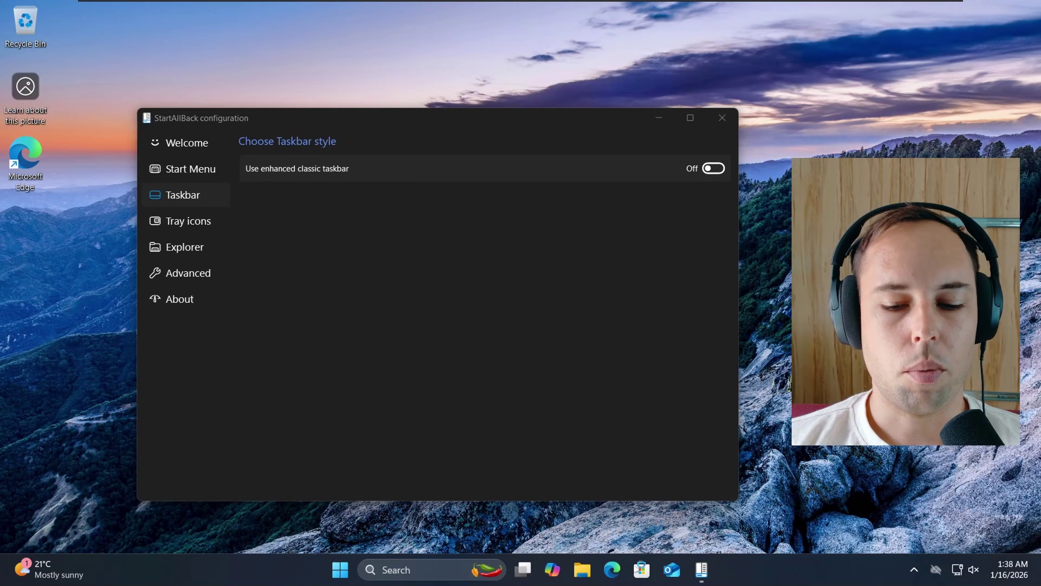
pyautogui.press('super')
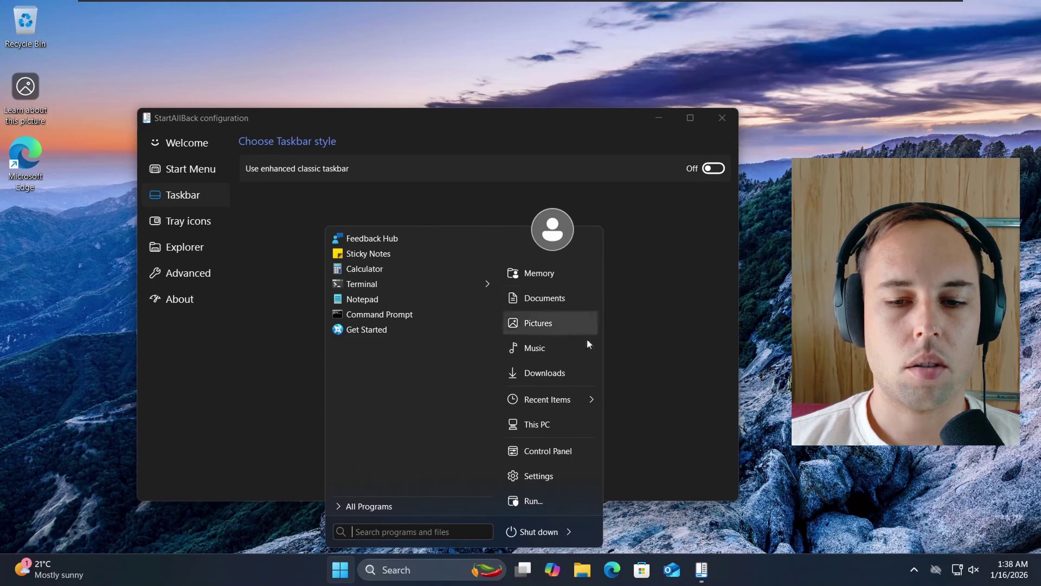
pyautogui.click(681, 261)
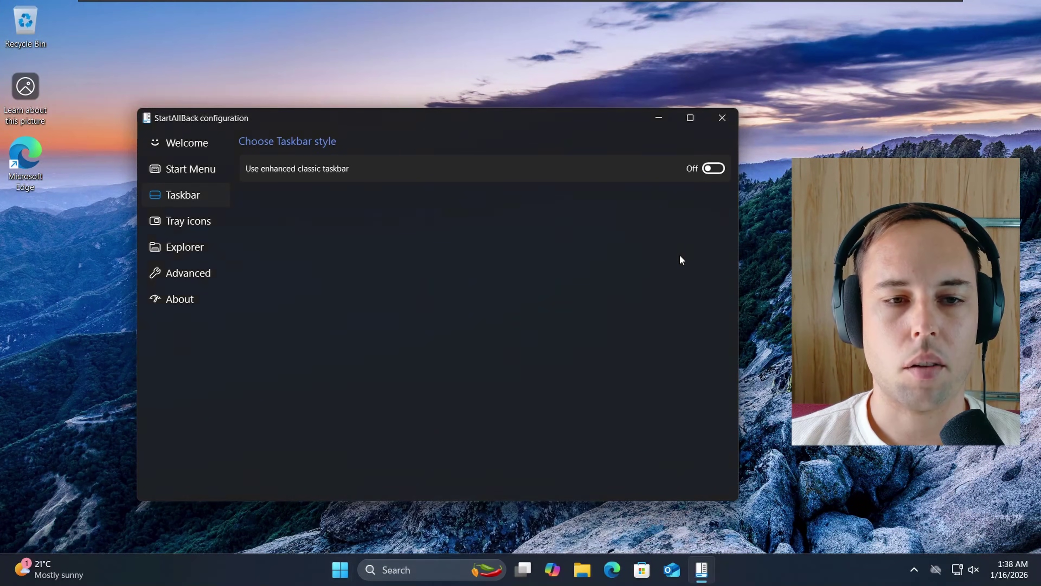
pyautogui.click(717, 169)
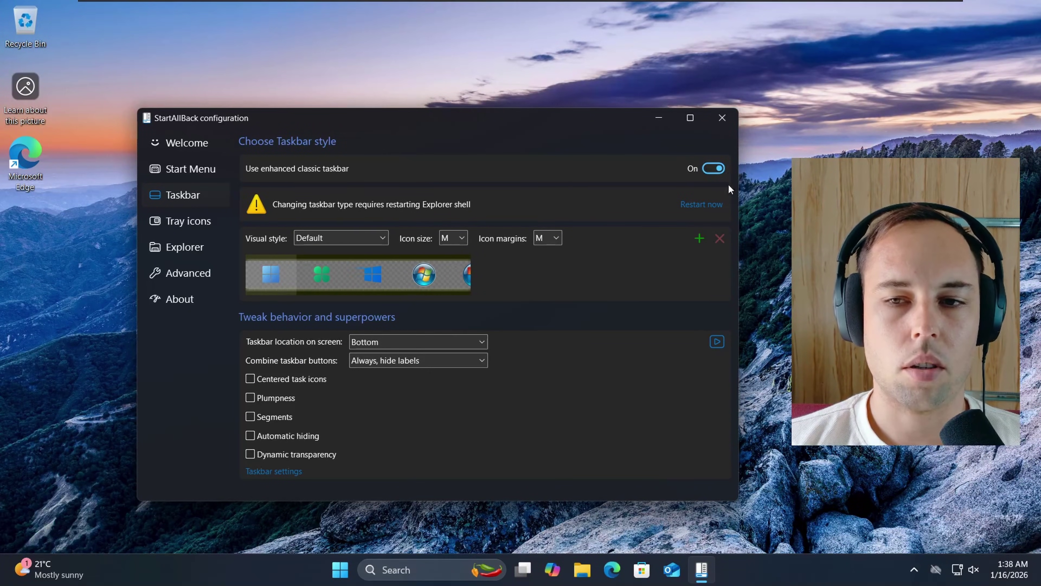
pyautogui.click(701, 204)
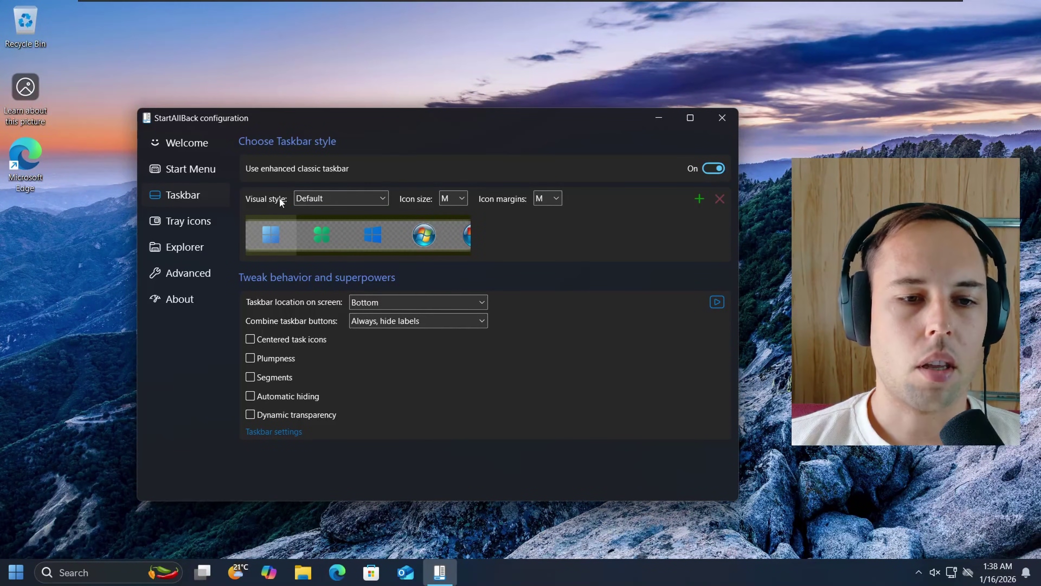
# - Check the taskbar's visual style choices, try icon size XL, and set the taskbar icon size to S
pyautogui.click(361, 199)
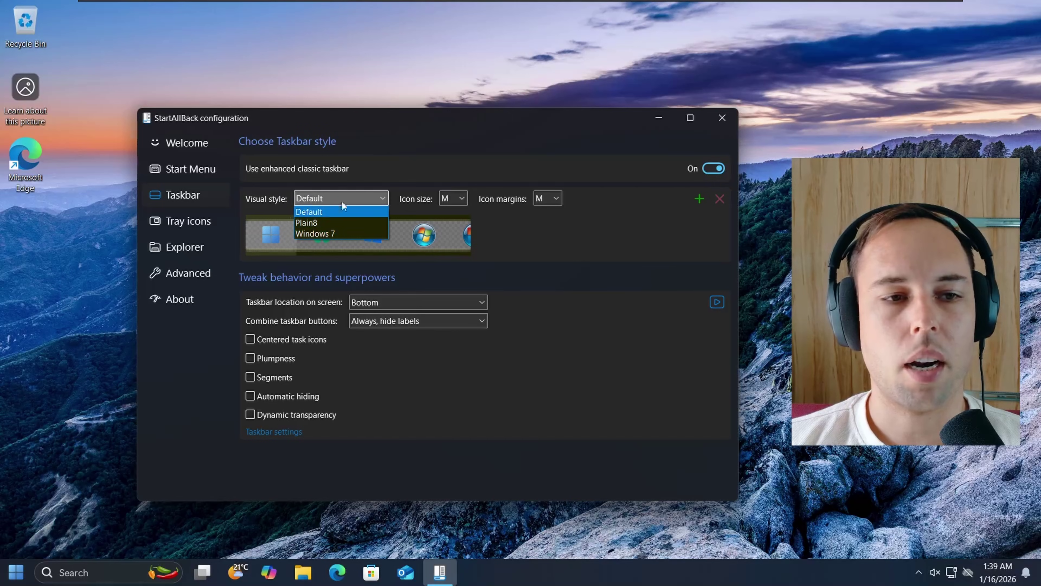
pyautogui.click(412, 212)
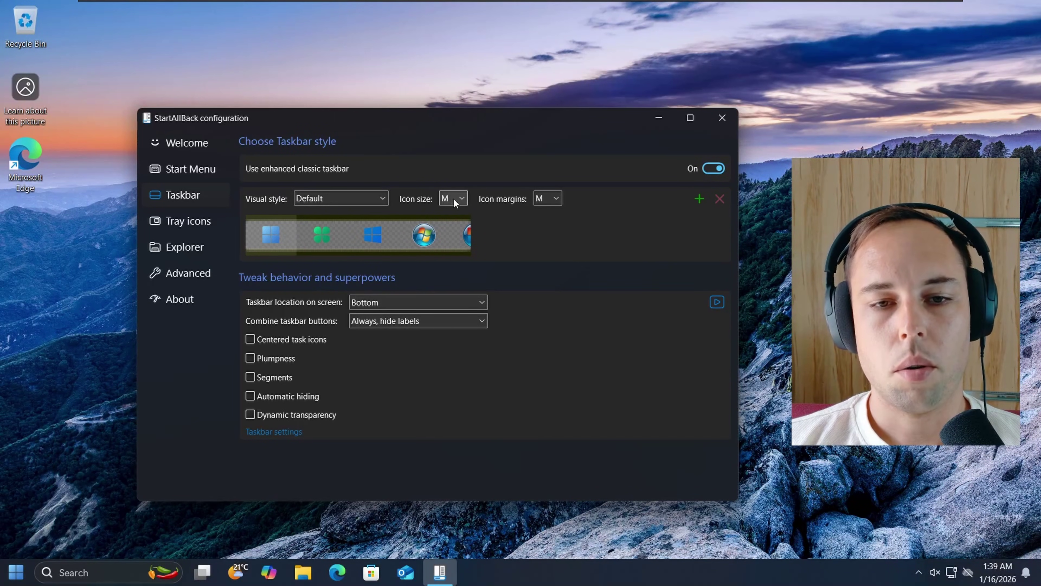
pyautogui.click(461, 199)
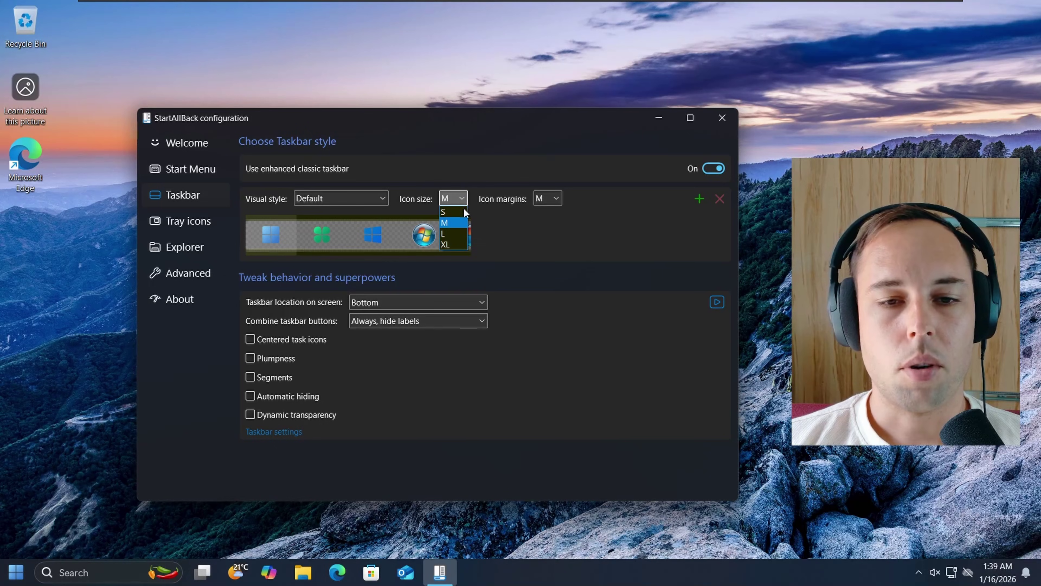
pyautogui.click(451, 243)
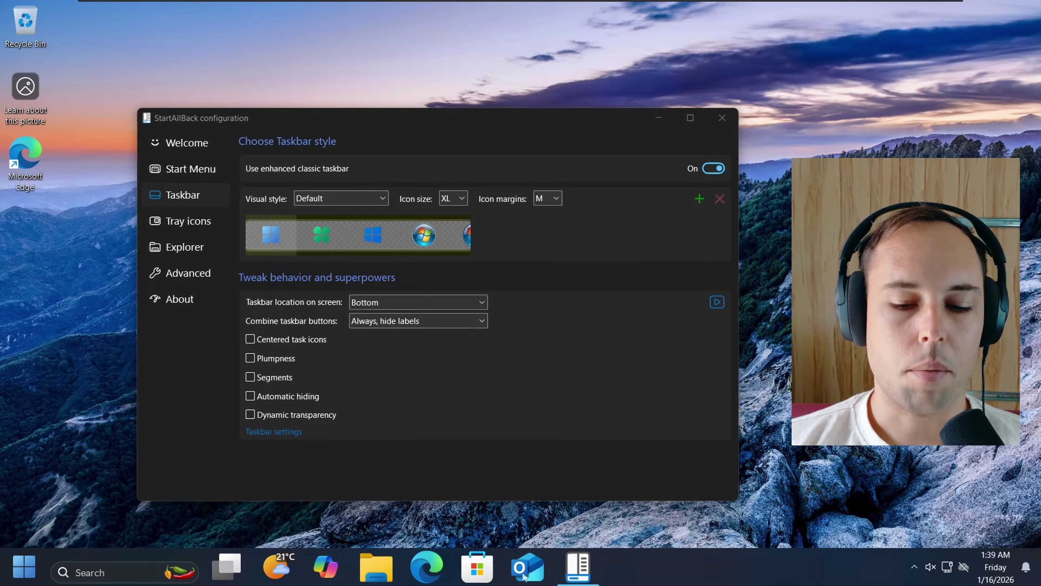
pyautogui.click(462, 199)
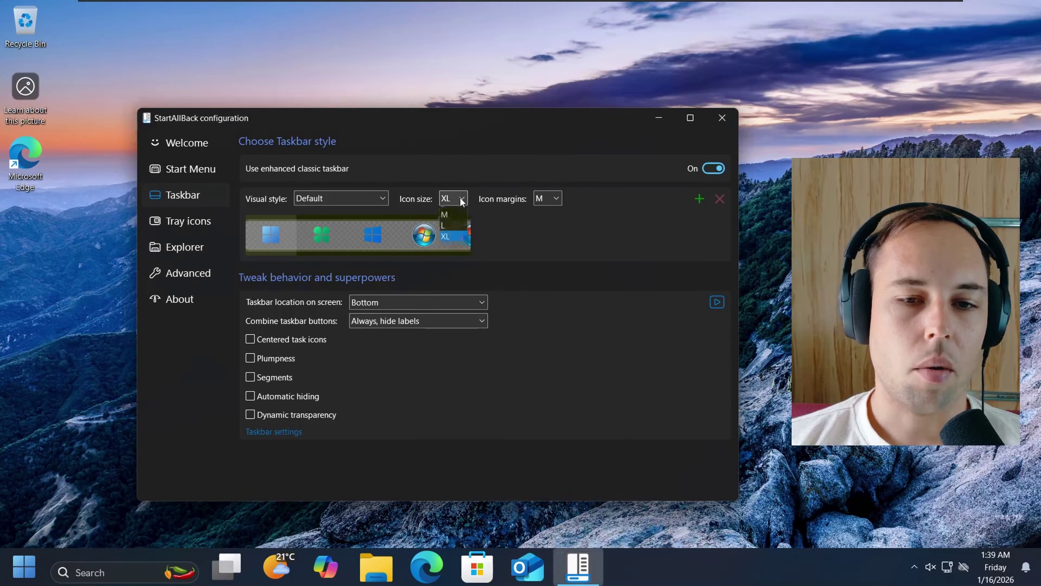
pyautogui.click(454, 212)
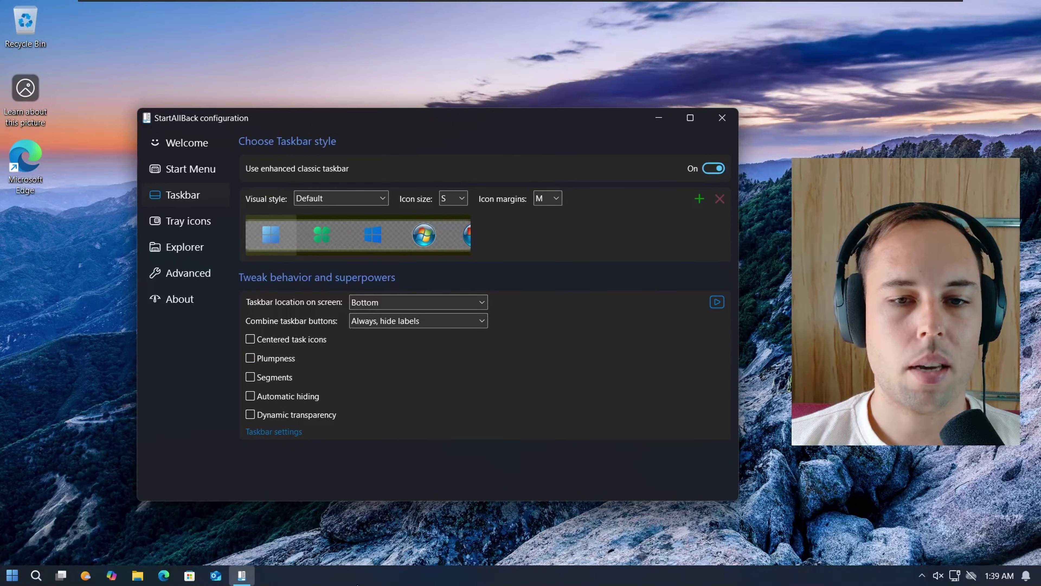
# - Try XL margins for the taskbar icons and set the icon margins to XS
pyautogui.click(549, 198)
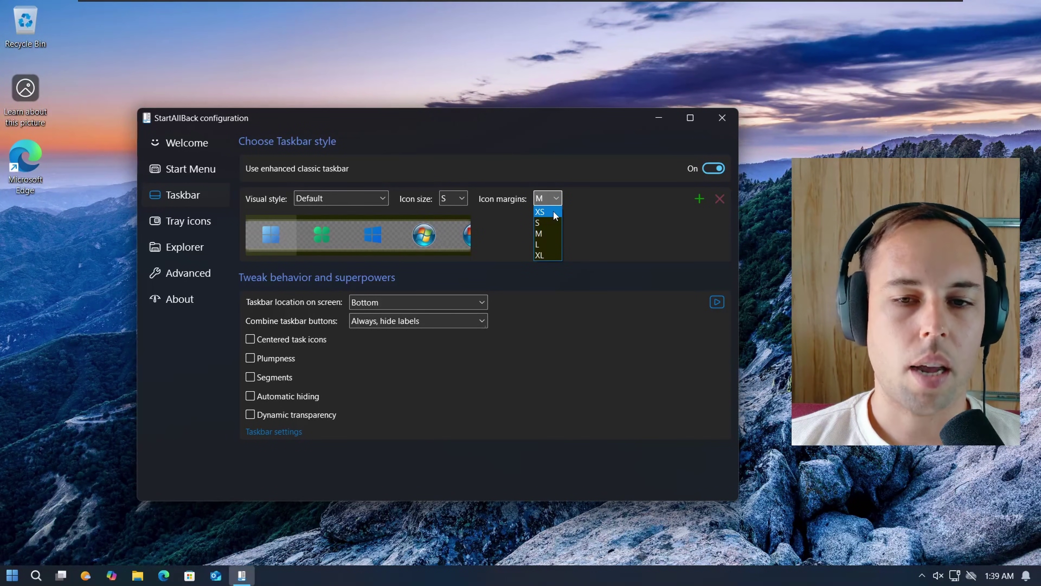
pyautogui.click(553, 255)
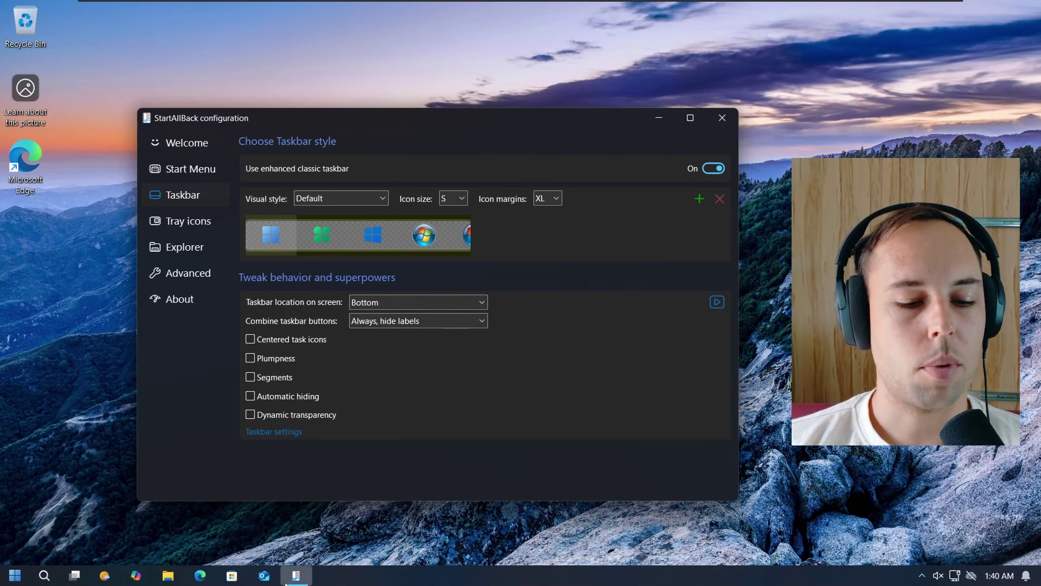
pyautogui.click(548, 198)
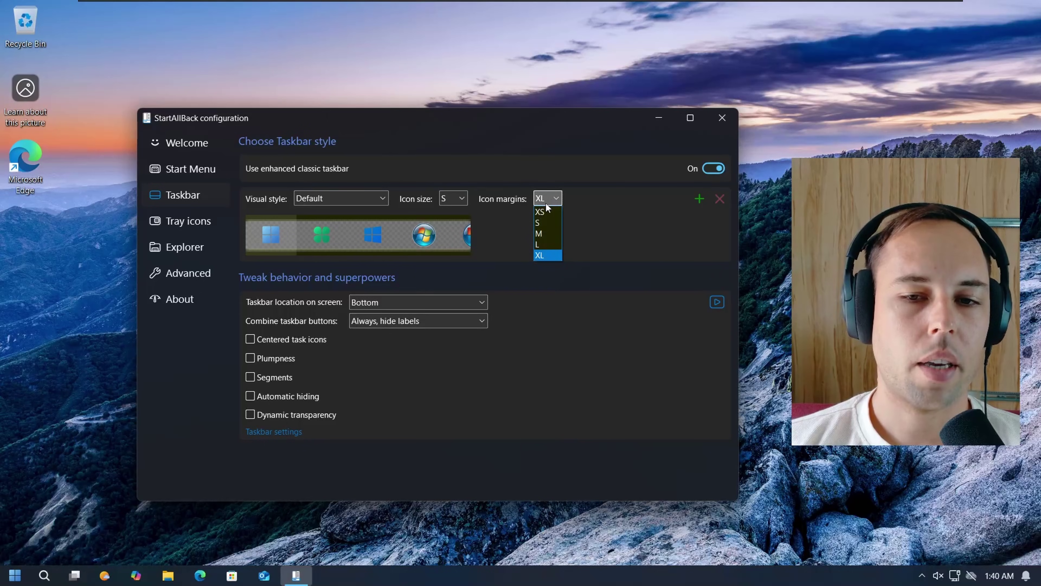
pyautogui.click(548, 211)
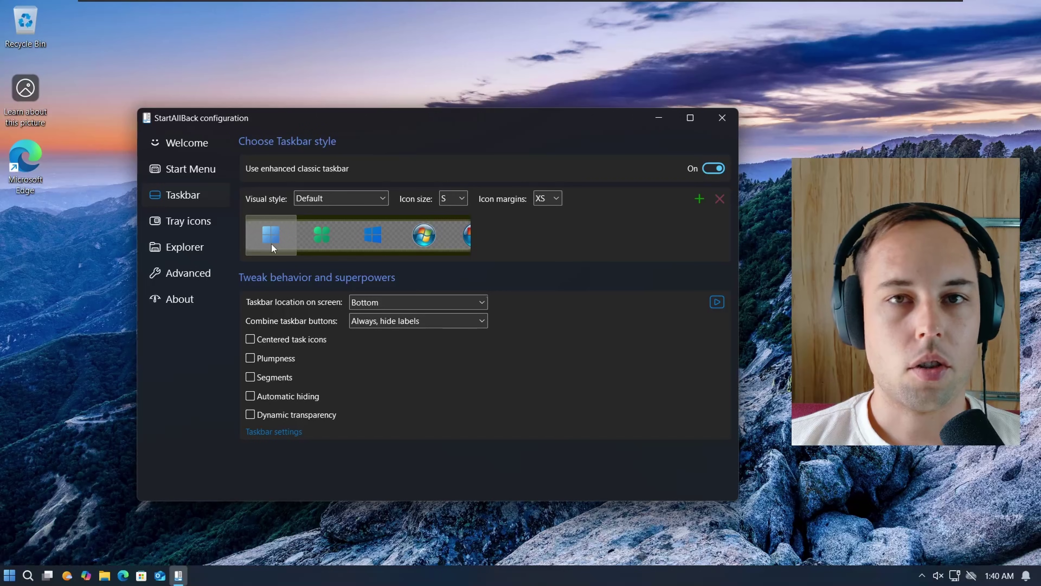
# - Try the clover, flat Windows and round orb Start button icons, and restore the default Windows 11 icon
pyautogui.click(10, 575)
pyautogui.click(9, 575)
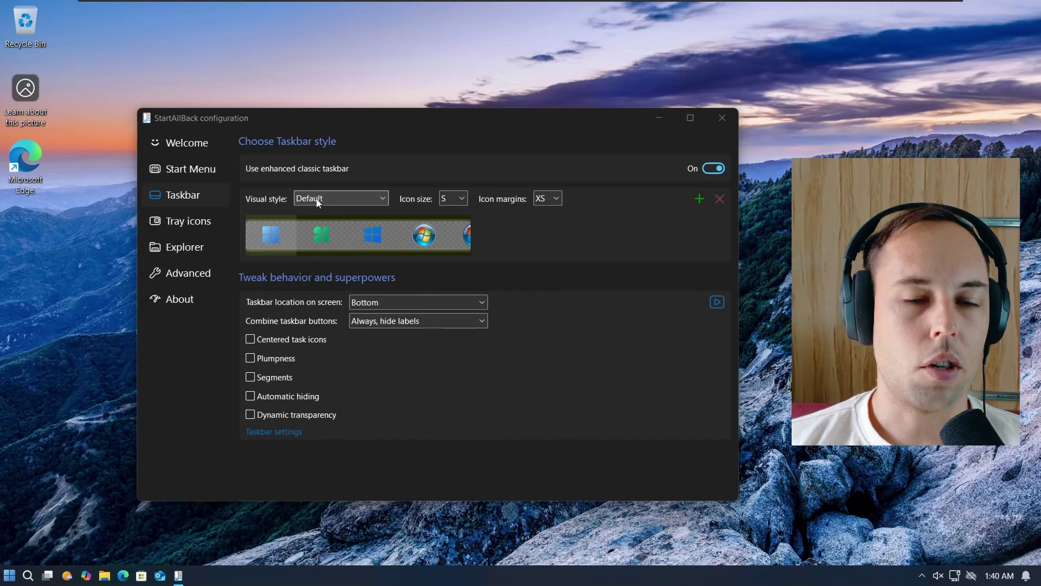
pyautogui.click(322, 236)
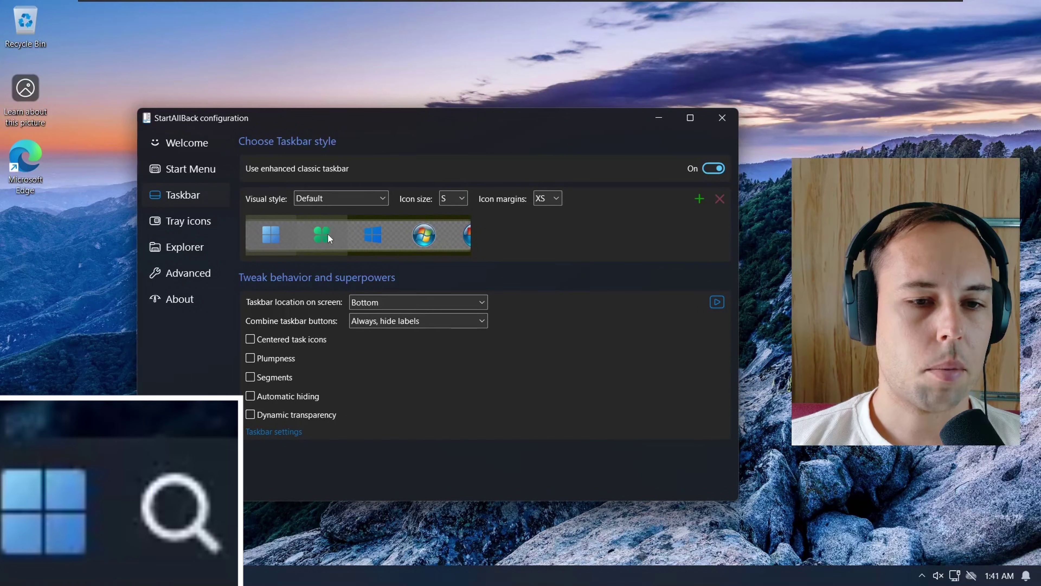
pyautogui.click(371, 237)
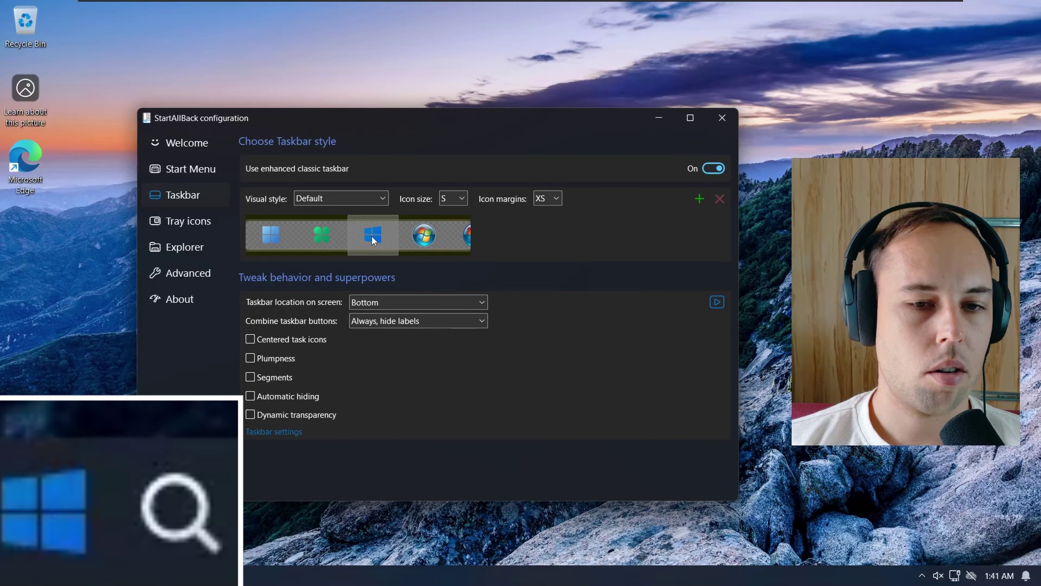
pyautogui.click(425, 236)
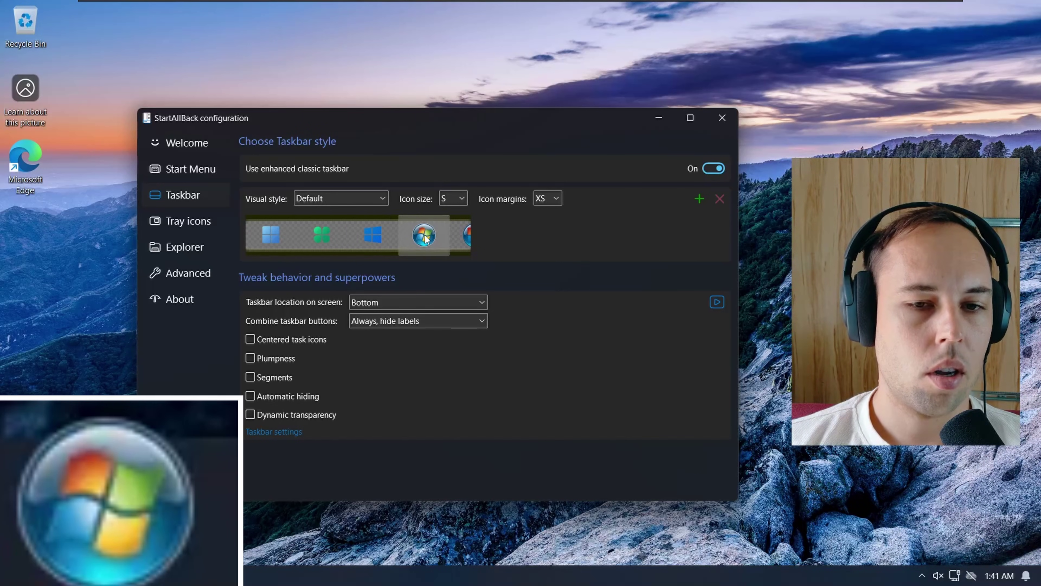
pyautogui.click(462, 235)
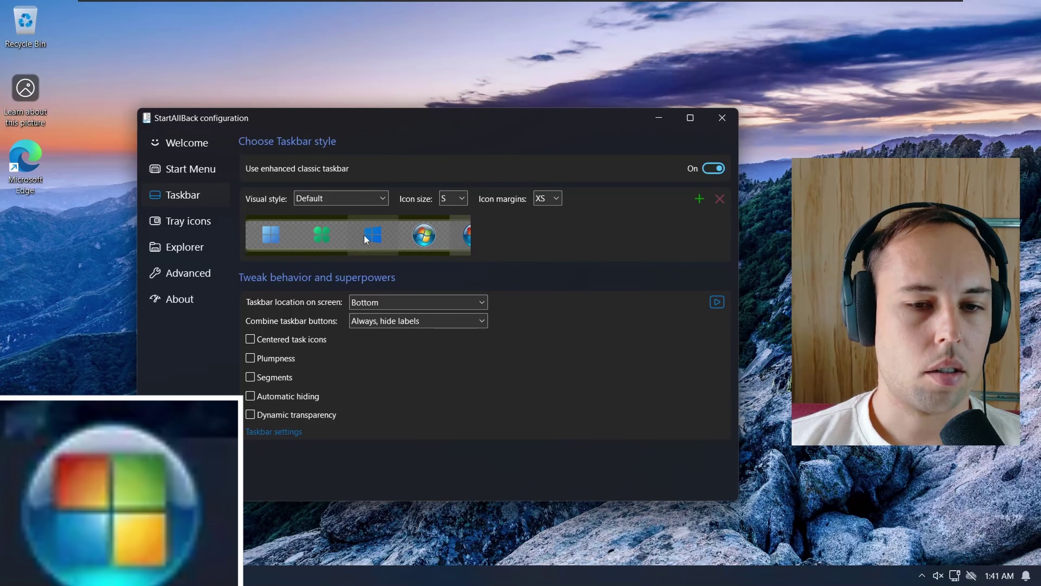
pyautogui.click(327, 237)
pyautogui.click(461, 237)
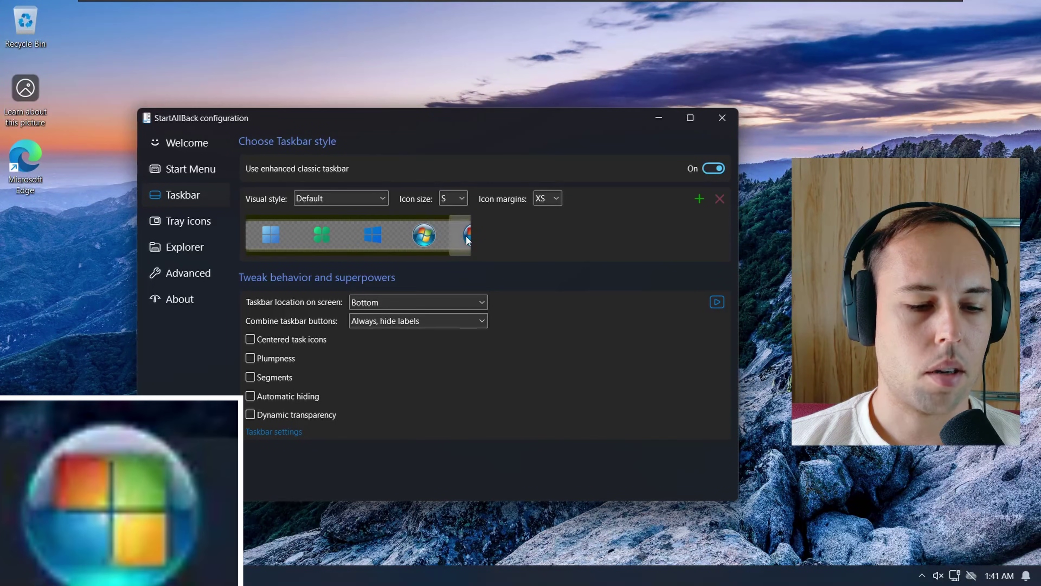
pyautogui.click(276, 237)
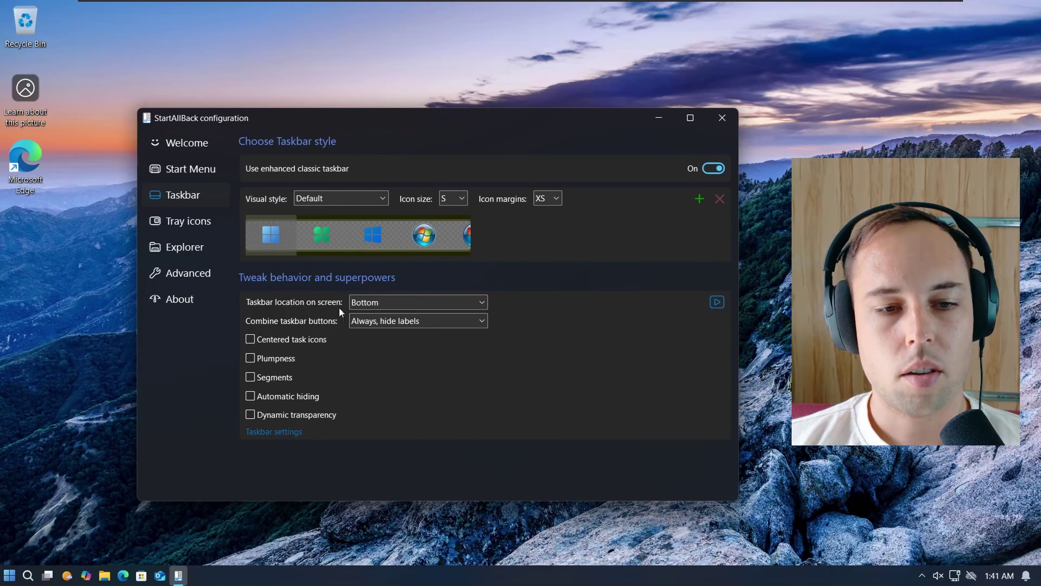
# - Try the taskbar at the Right edge of the screen and set its location to Top
pyautogui.click(418, 303)
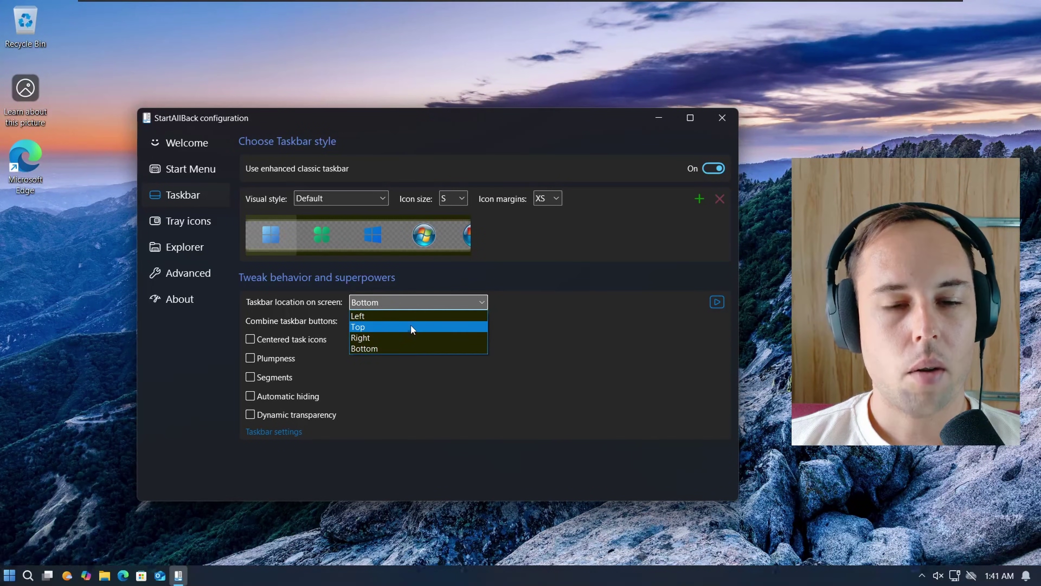
pyautogui.click(411, 324)
pyautogui.click(405, 302)
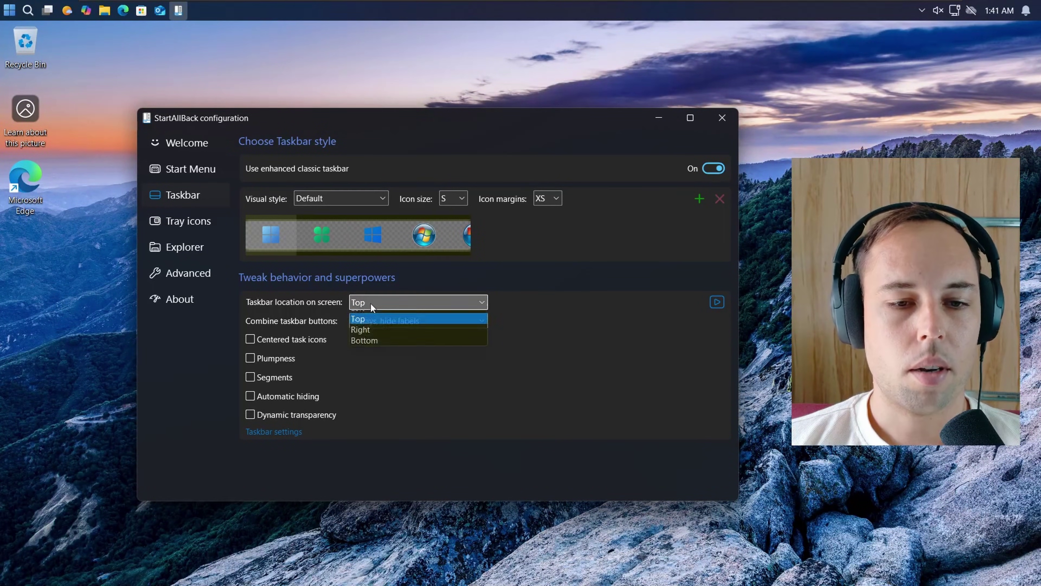
pyautogui.click(383, 322)
pyautogui.click(385, 303)
pyautogui.click(395, 337)
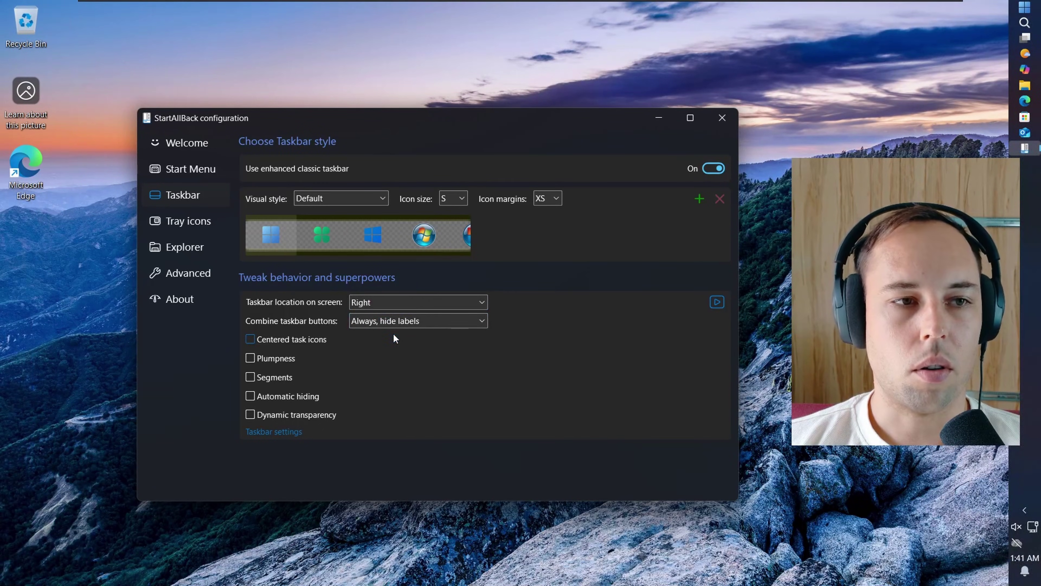
pyautogui.click(419, 307)
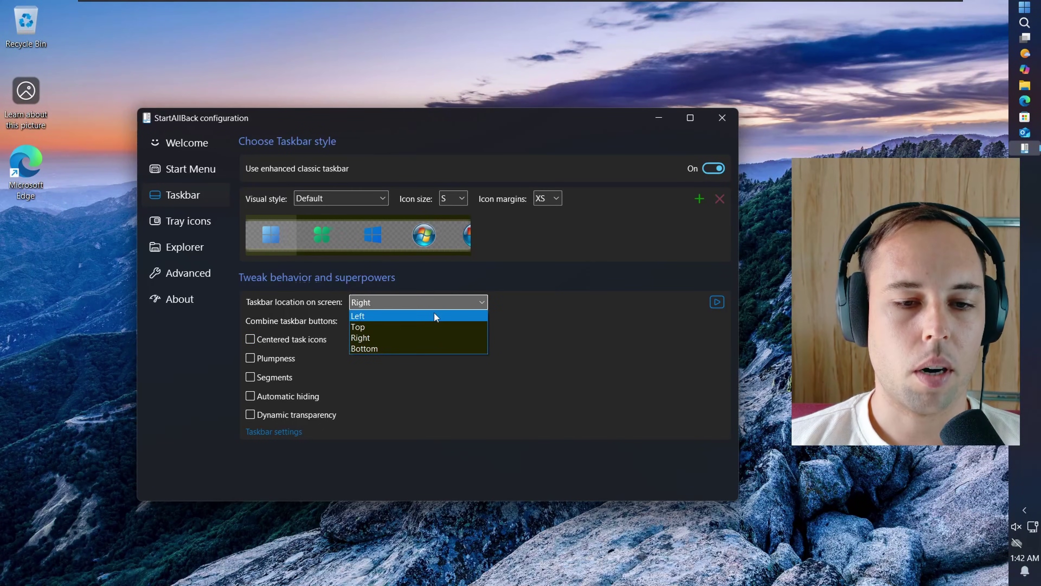
pyautogui.click(402, 325)
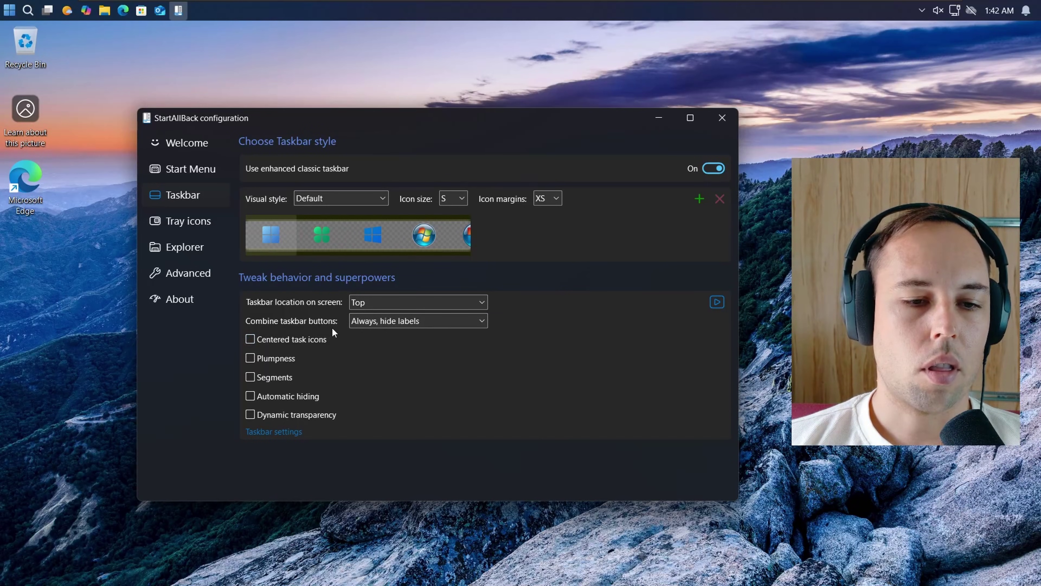
# - Check the choices for combining taskbar buttons, keep Always, hide labels, and try centered task icons together with the Start button
pyautogui.click(426, 320)
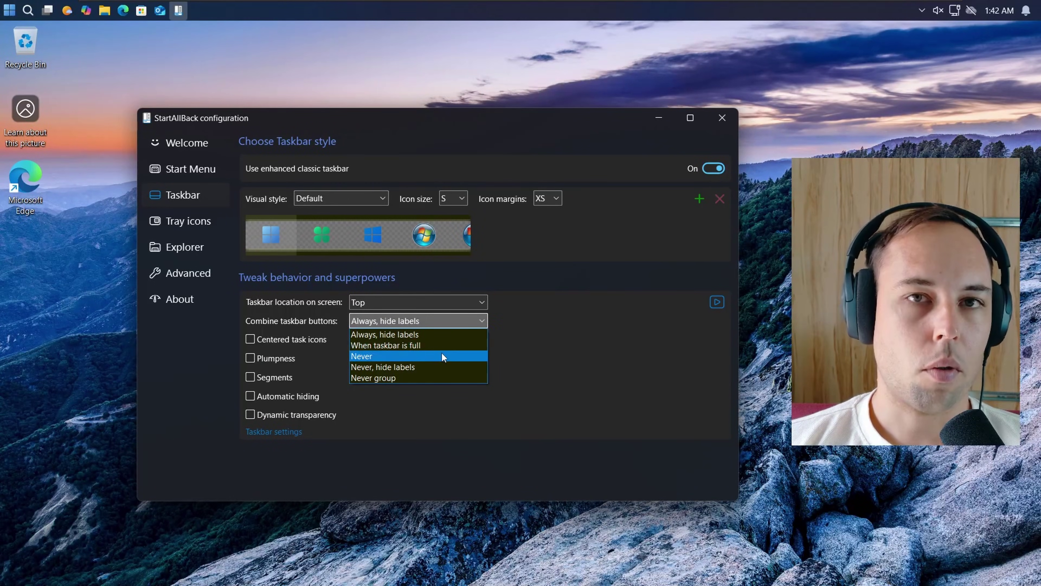
pyautogui.click(433, 335)
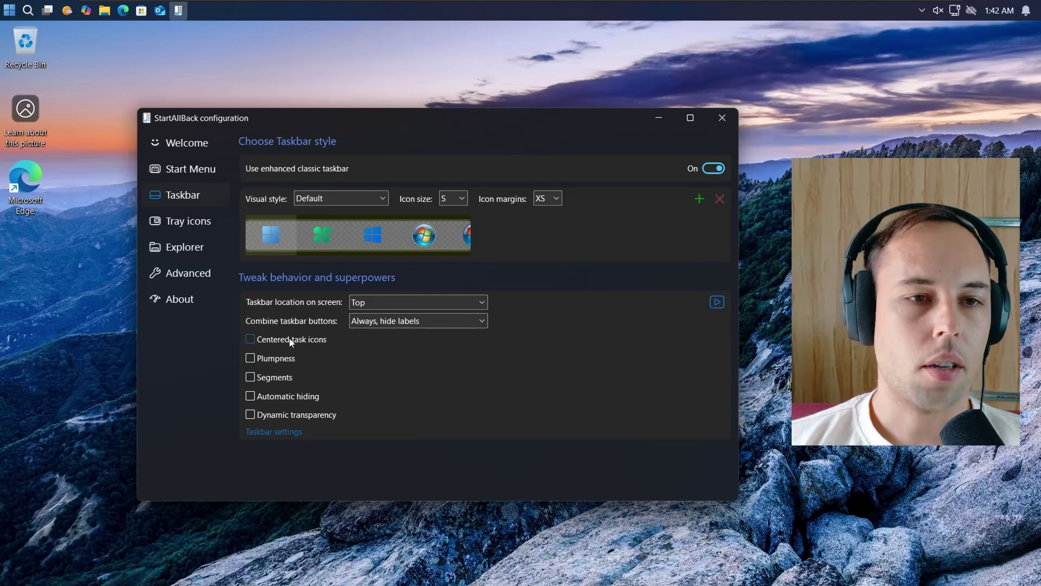
pyautogui.click(298, 339)
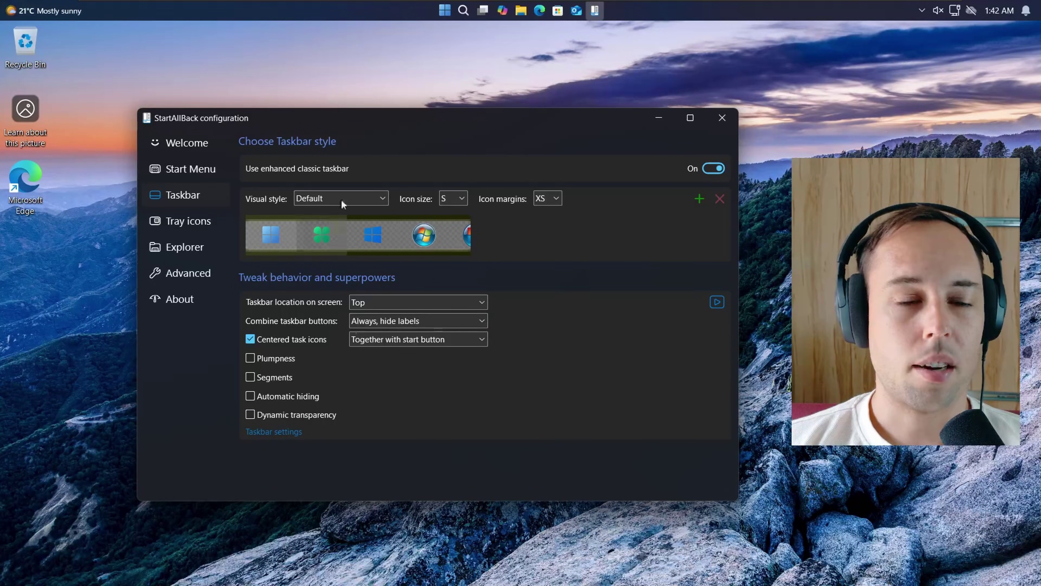
pyautogui.click(445, 11)
pyautogui.click(445, 12)
pyautogui.click(250, 339)
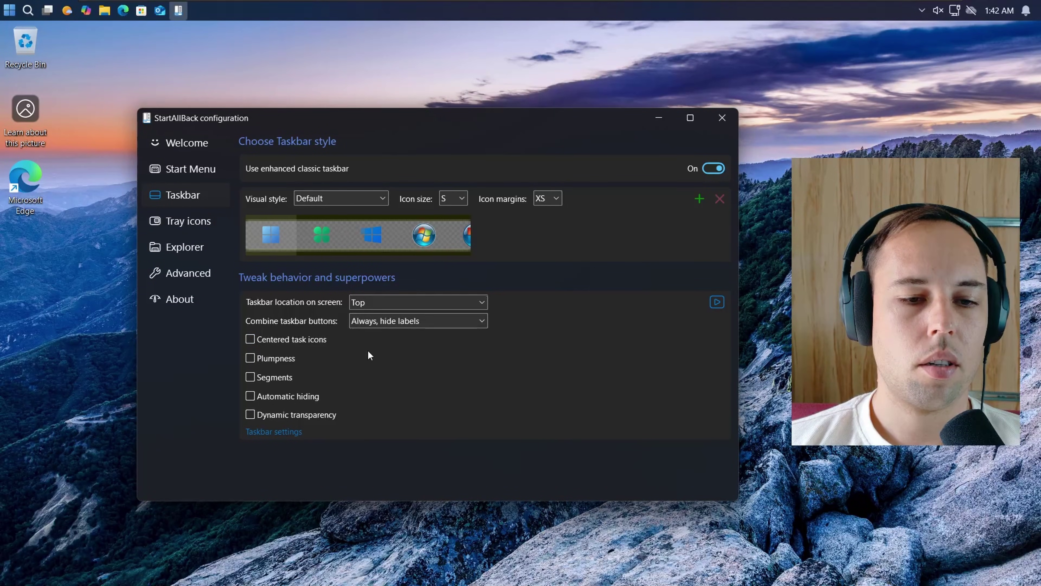
# - Try the taskbar's Plumpness option in the Buffer and Aura styles, and try the Segments option
pyautogui.click(250, 357)
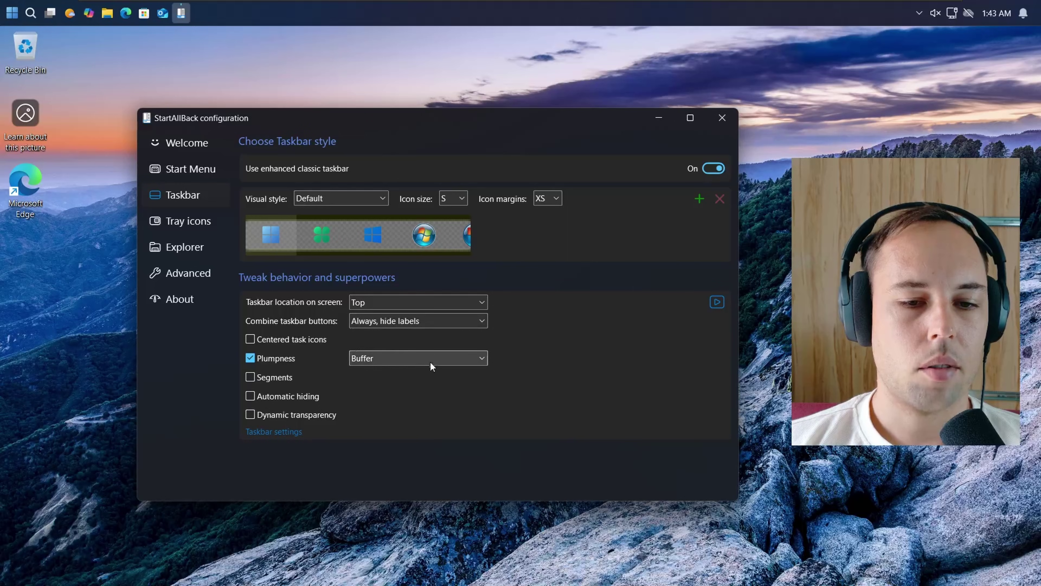
pyautogui.click(406, 360)
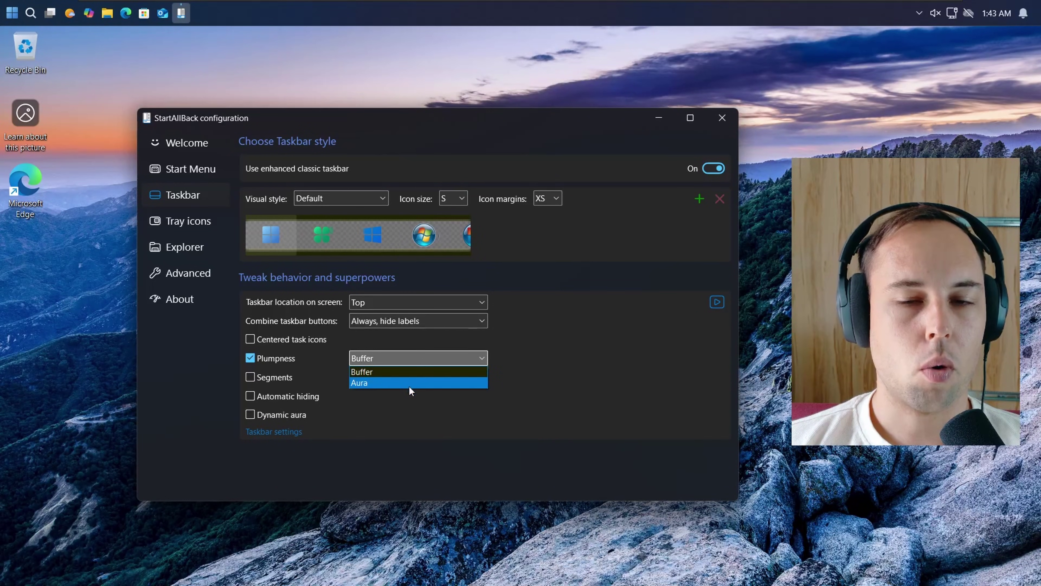
pyautogui.click(387, 384)
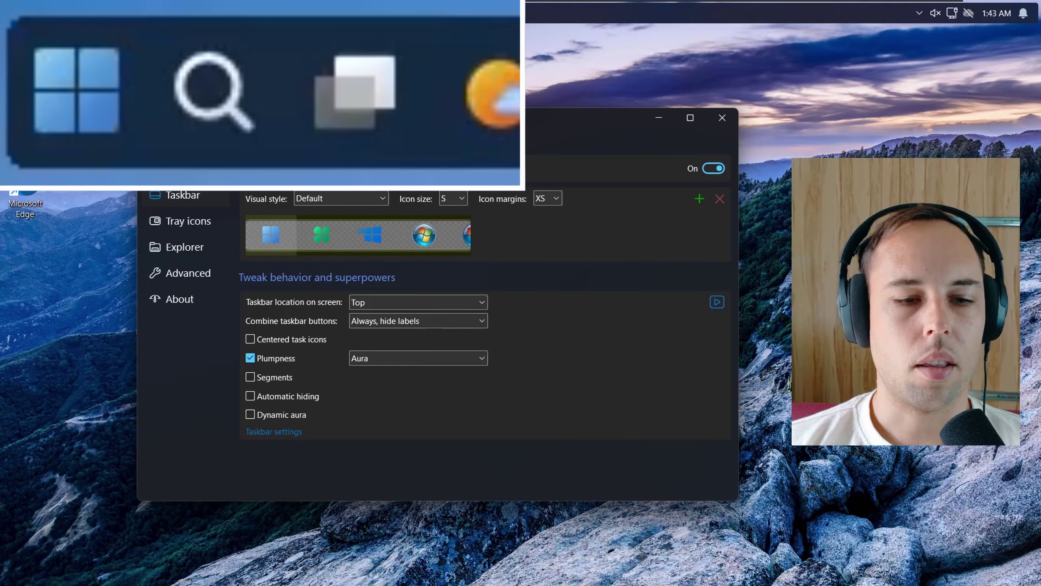
pyautogui.click(250, 377)
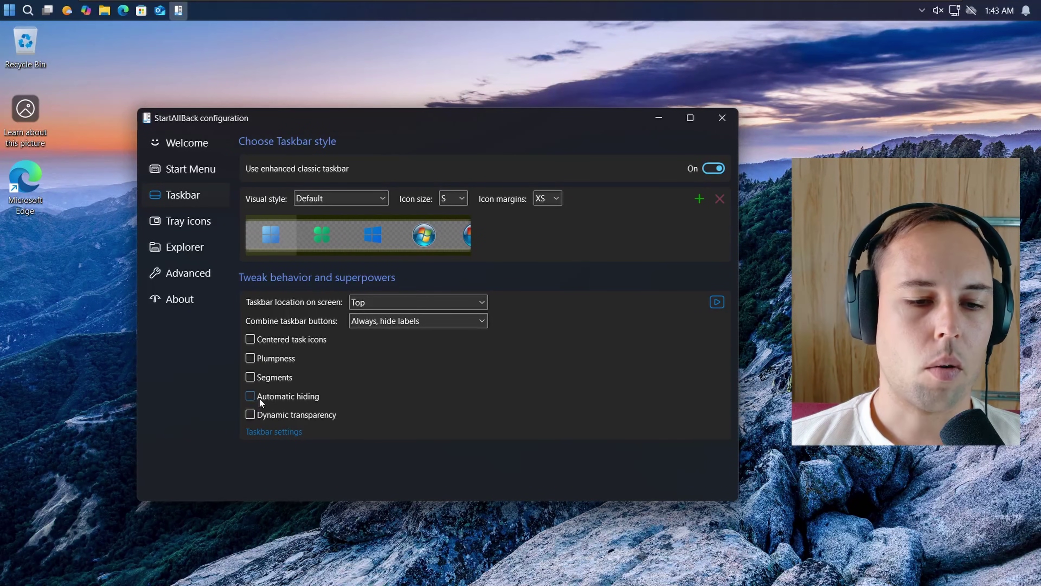
# - Try automatic hiding of the taskbar, reveal the hidden bar, and turn the option off again
pyautogui.click(258, 396)
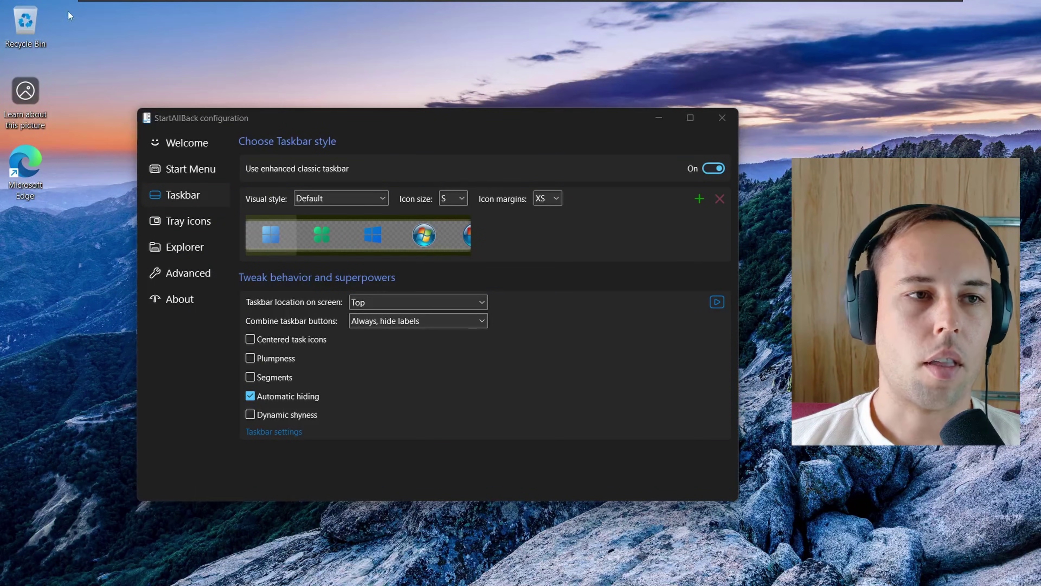
pyautogui.moveTo(65, 5)
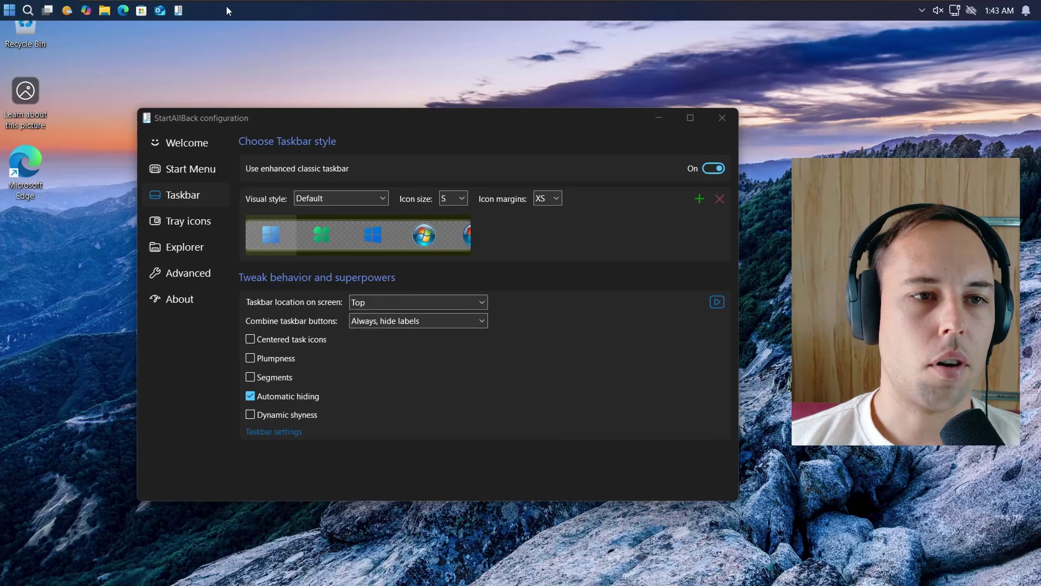
pyautogui.click(252, 395)
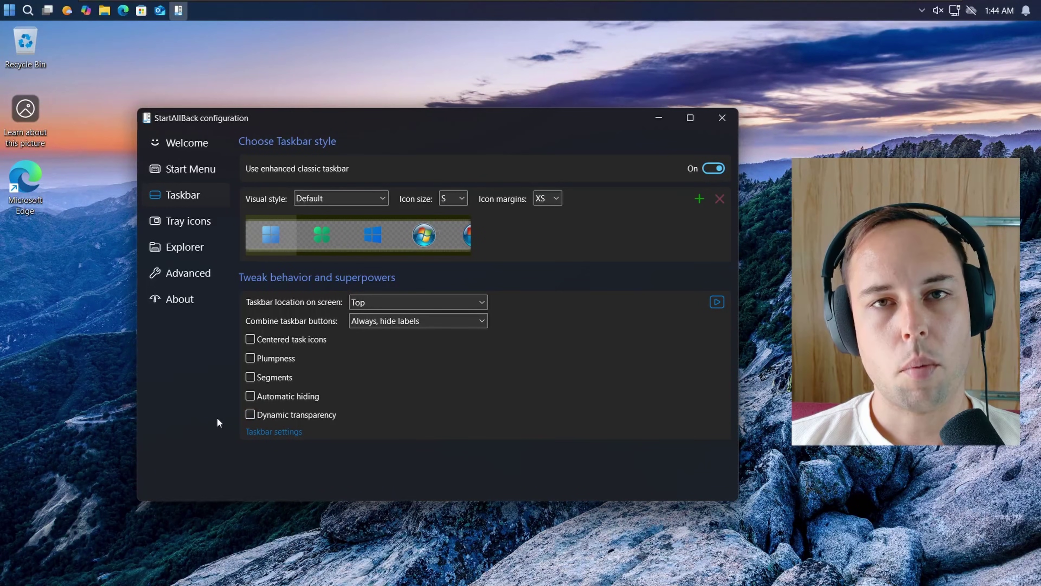
# - Enable Dynamic transparency for the taskbar and test it by moving the configuration window towards the bar and back
pyautogui.click(249, 414)
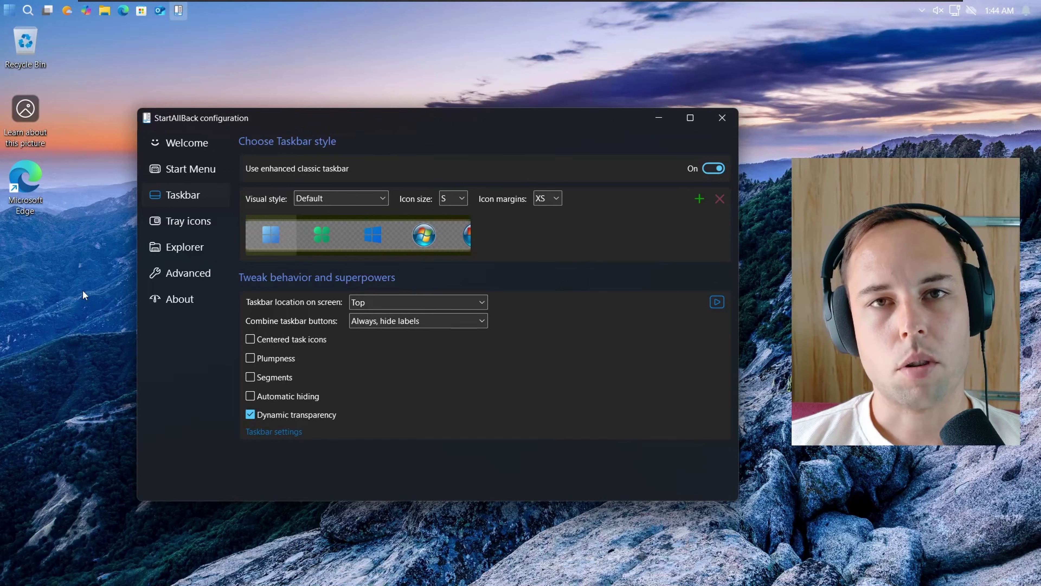
pyautogui.moveTo(359, 121); pyautogui.dragTo(481, 26)
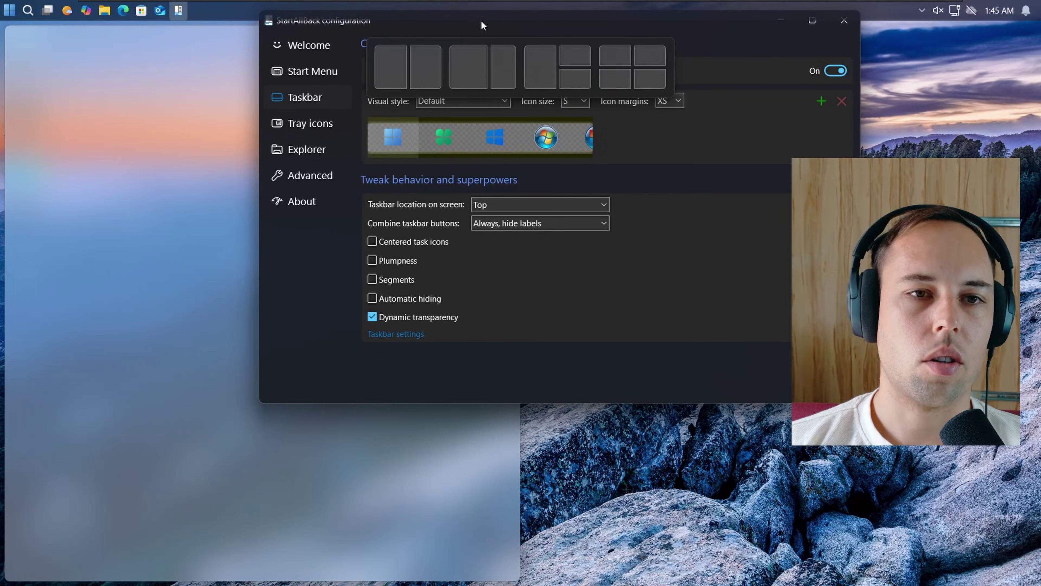
pyautogui.moveTo(482, 25); pyautogui.dragTo(347, 117)
# - Try the Windows 10 and Windows 7 flyout styles for the tray icons, test the corner flyouts, and restore Windows 11 flyouts
pyautogui.click(173, 218)
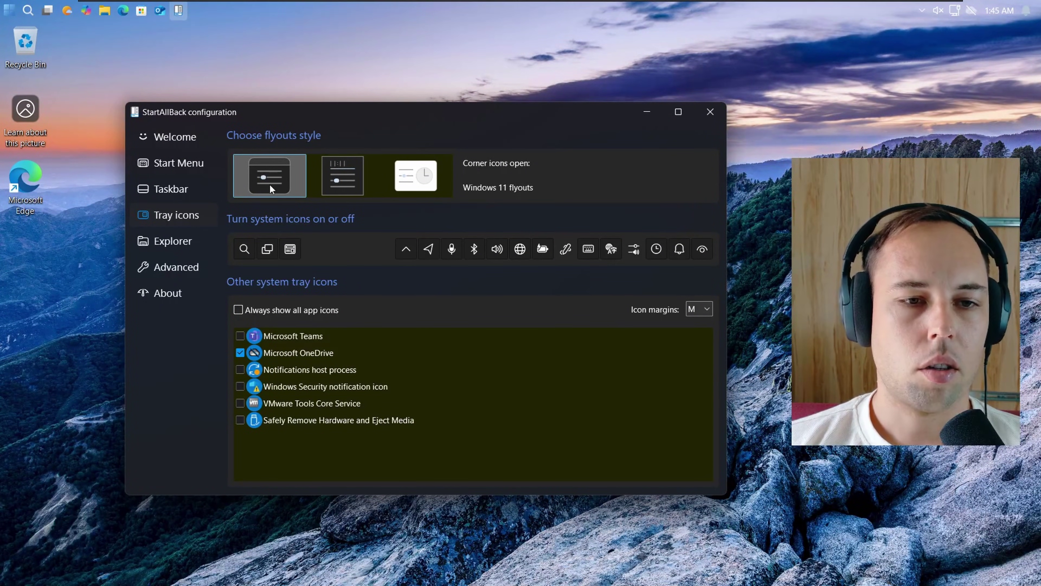
pyautogui.click(346, 176)
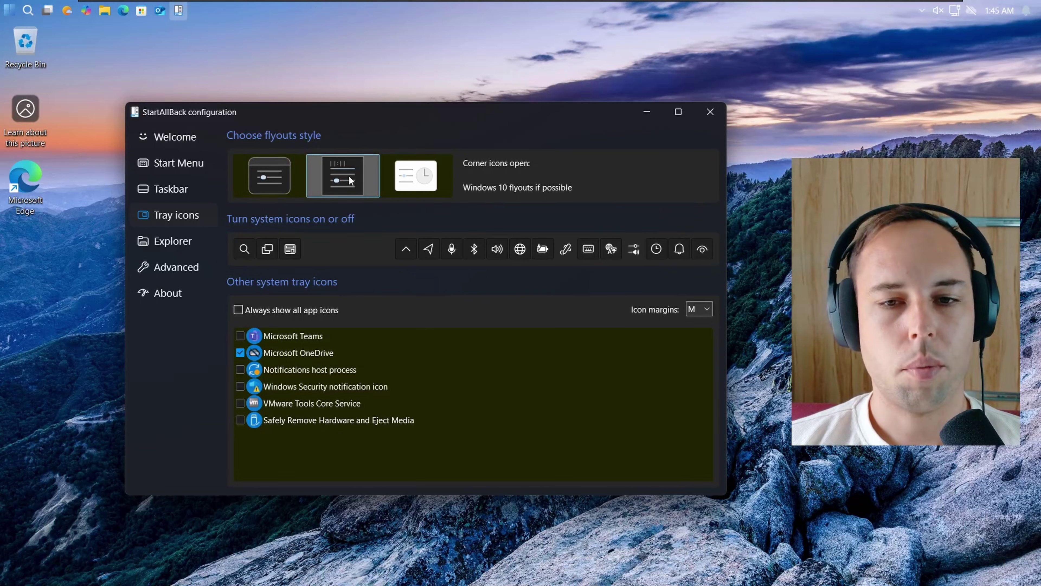
pyautogui.click(425, 172)
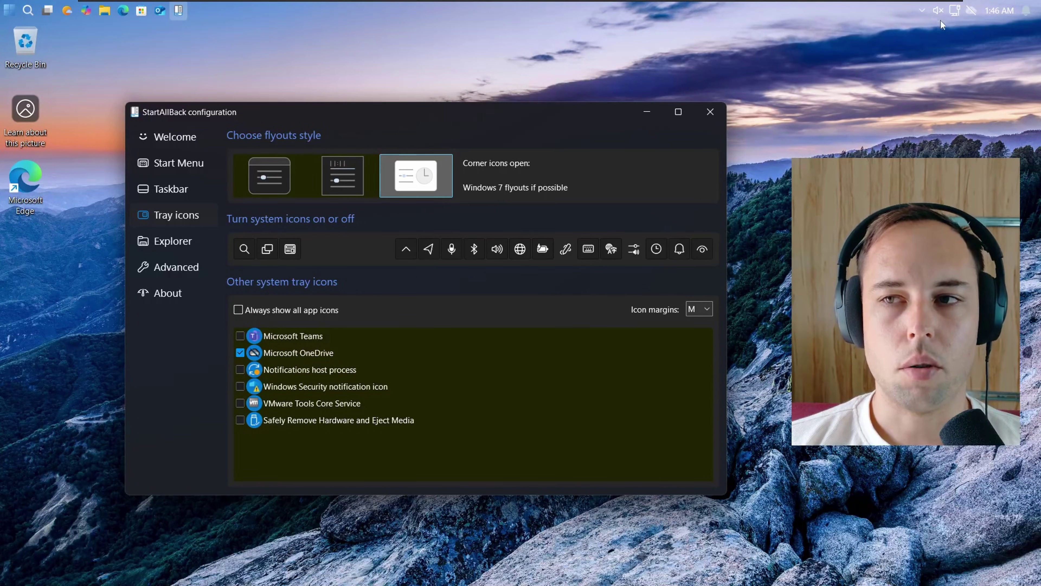
pyautogui.click(955, 11)
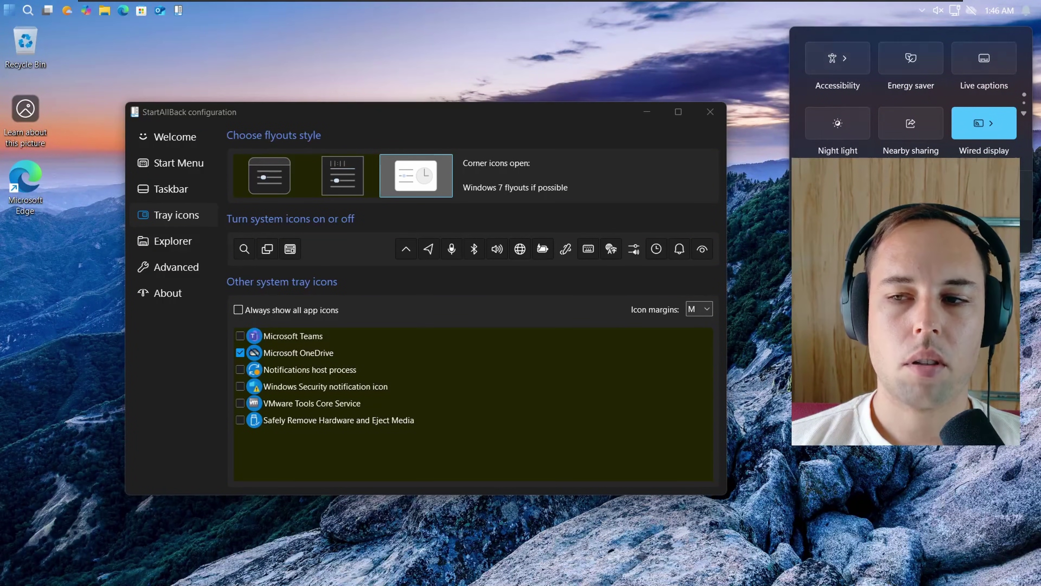
pyautogui.click(488, 198)
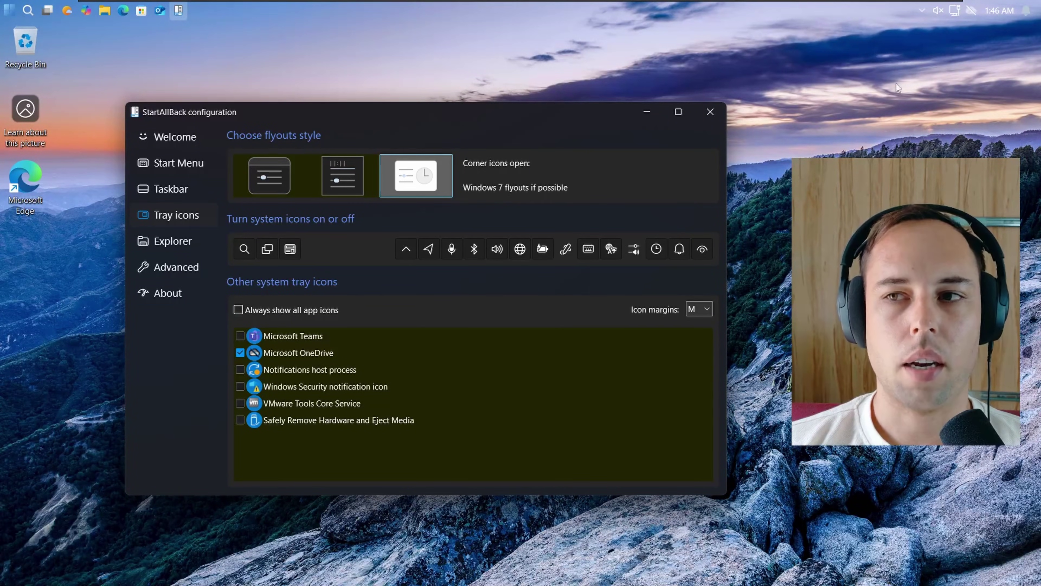
pyautogui.click(939, 10)
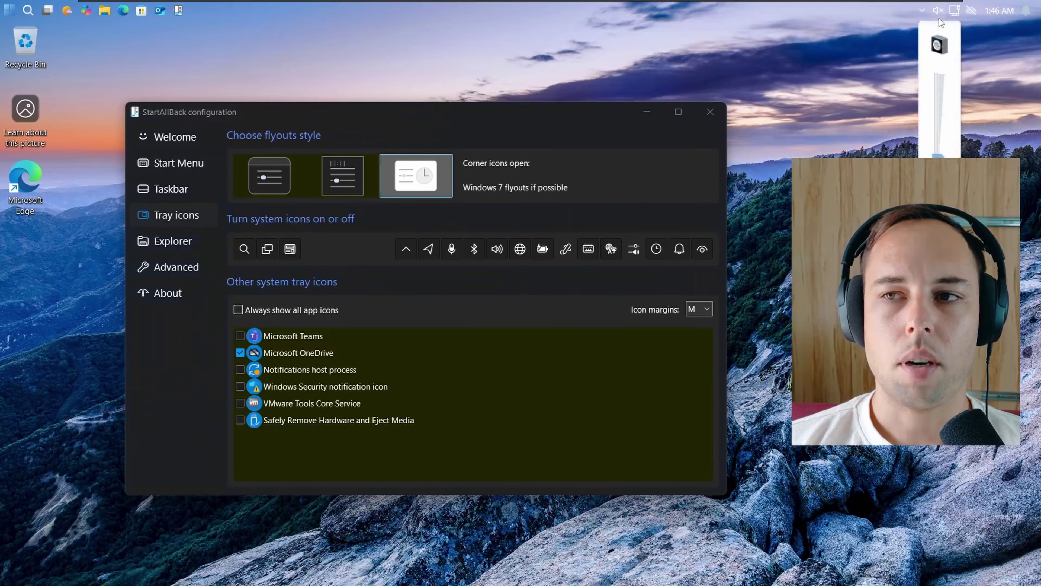
pyautogui.click(488, 124)
pyautogui.click(281, 176)
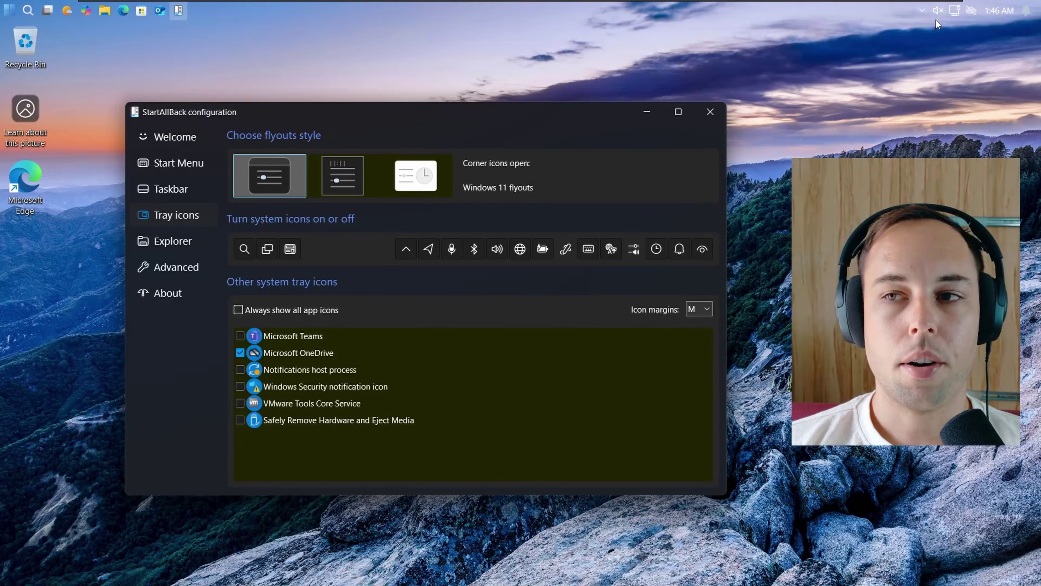
# - Compare the tray with and without its overflow group, and set it to always show all app icons
pyautogui.click(242, 310)
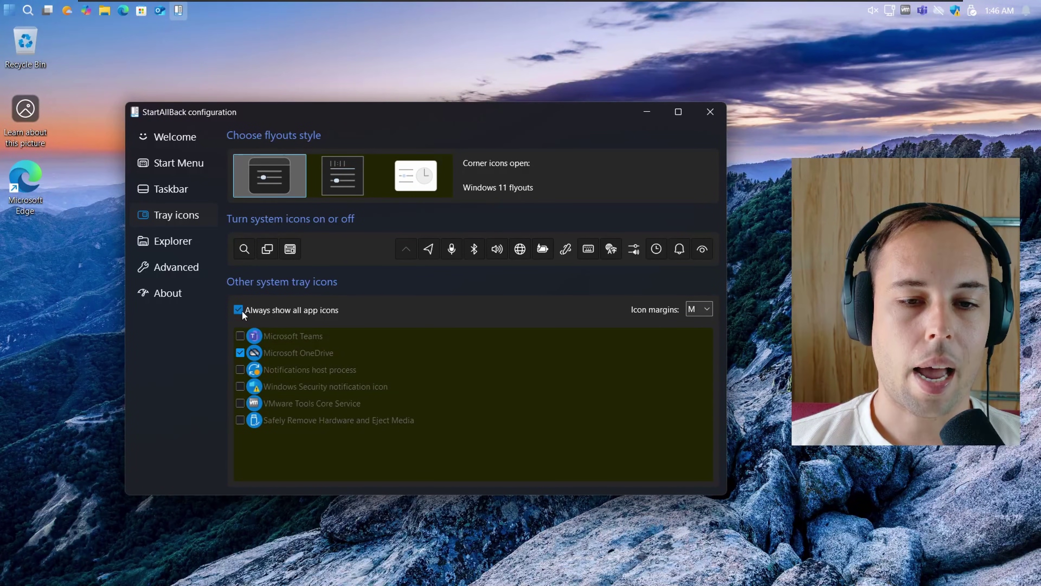
pyautogui.click(241, 311)
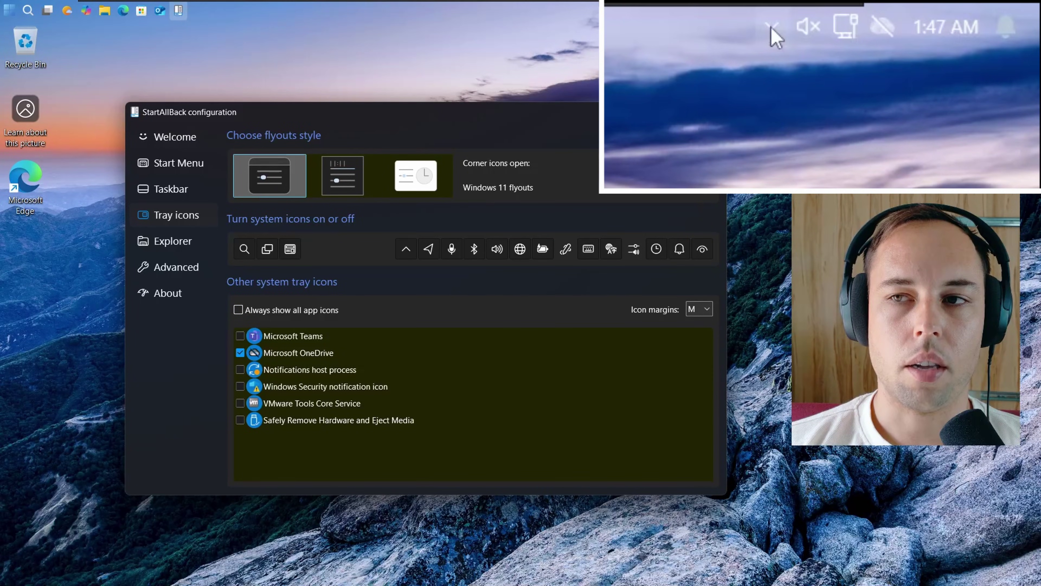
pyautogui.click(773, 28)
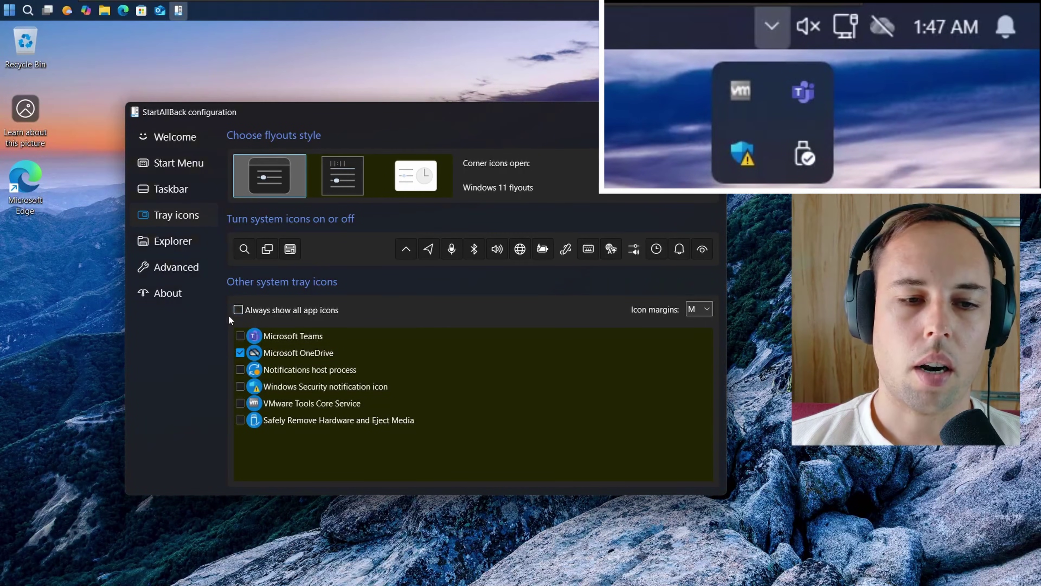
pyautogui.click(238, 310)
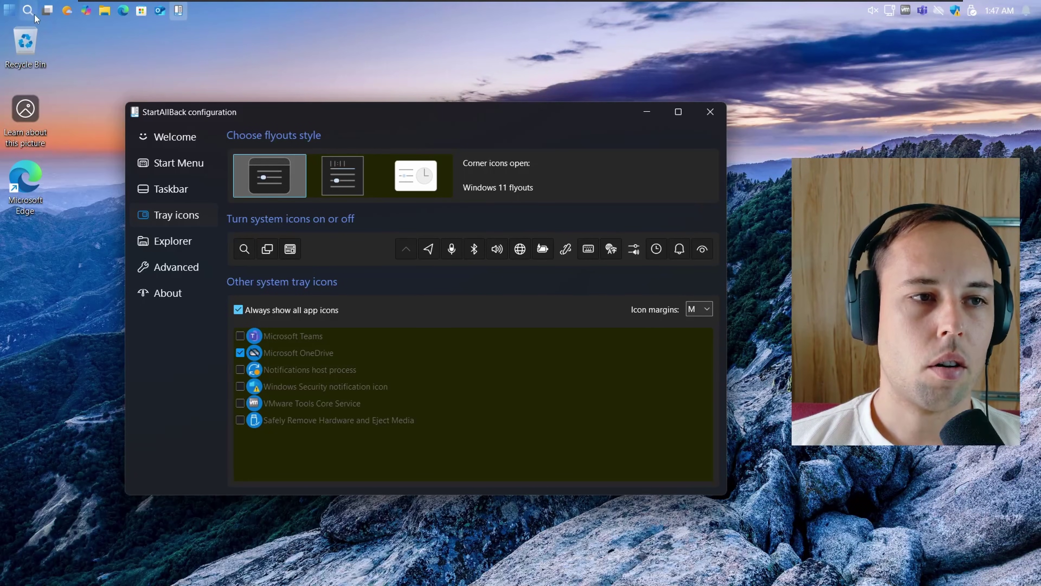
# - Hide Search on the taskbar and turn Task view off
pyautogui.click(245, 249)
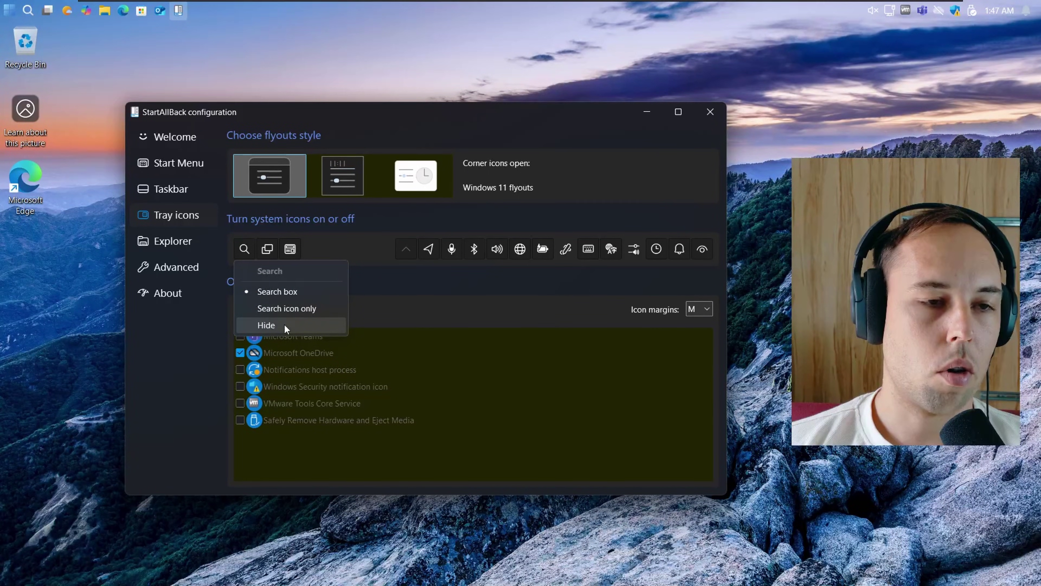
pyautogui.click(291, 324)
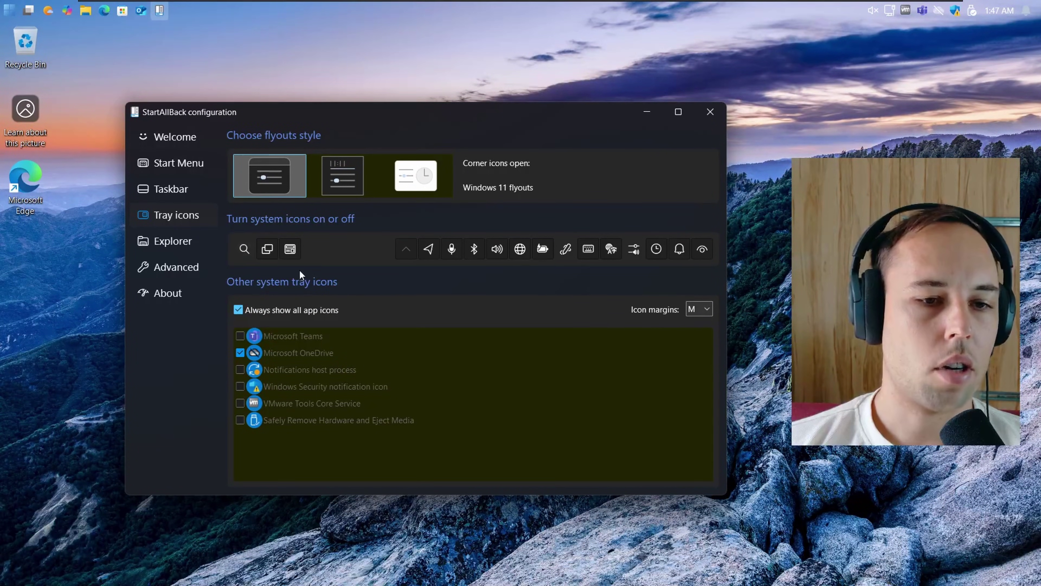
pyautogui.click(270, 256)
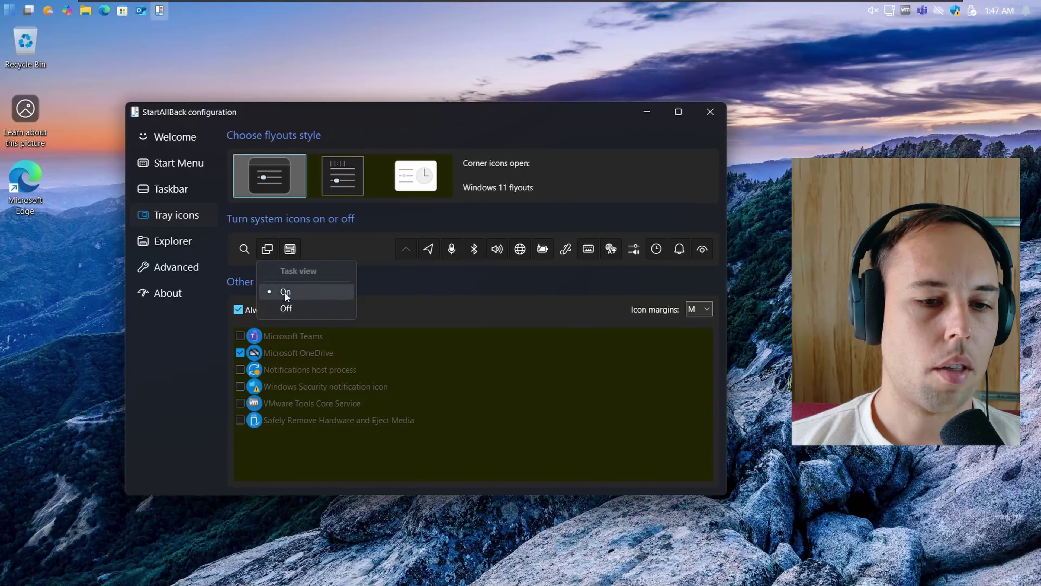
pyautogui.click(305, 309)
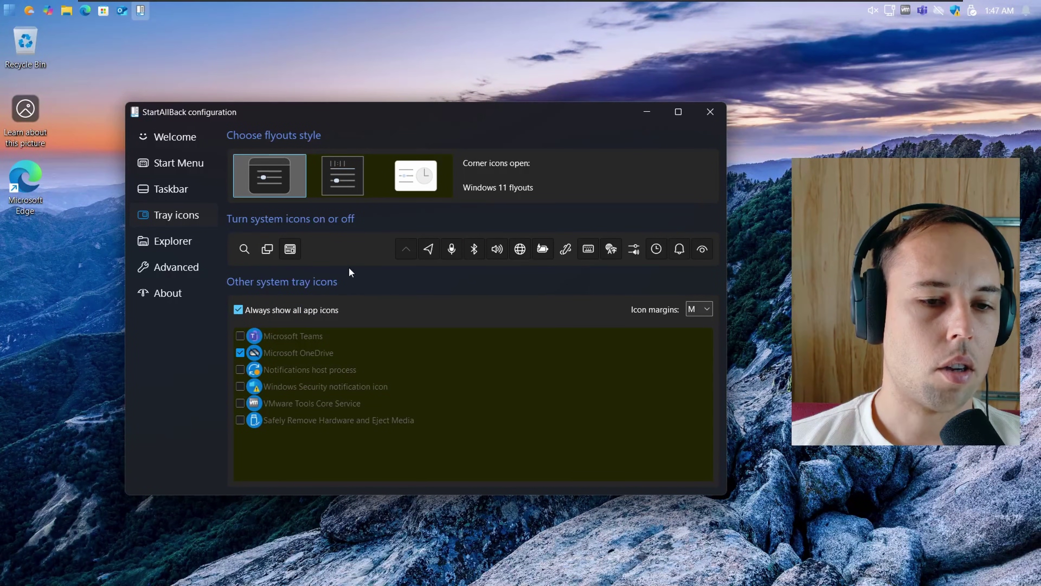
# - Set the position of the taskbar Widgets icon to Right
pyautogui.click(288, 254)
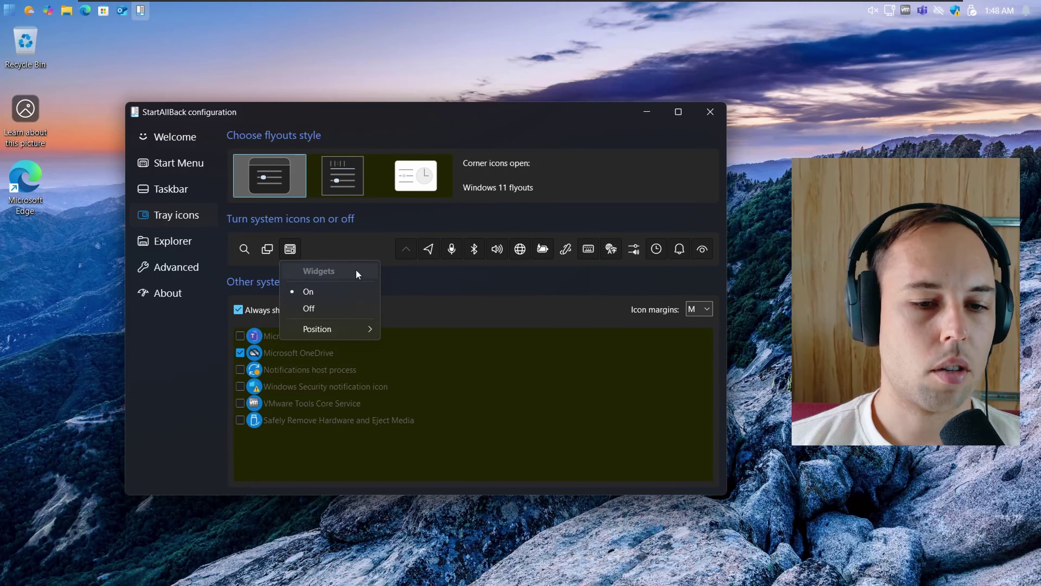
pyautogui.moveTo(347, 328)
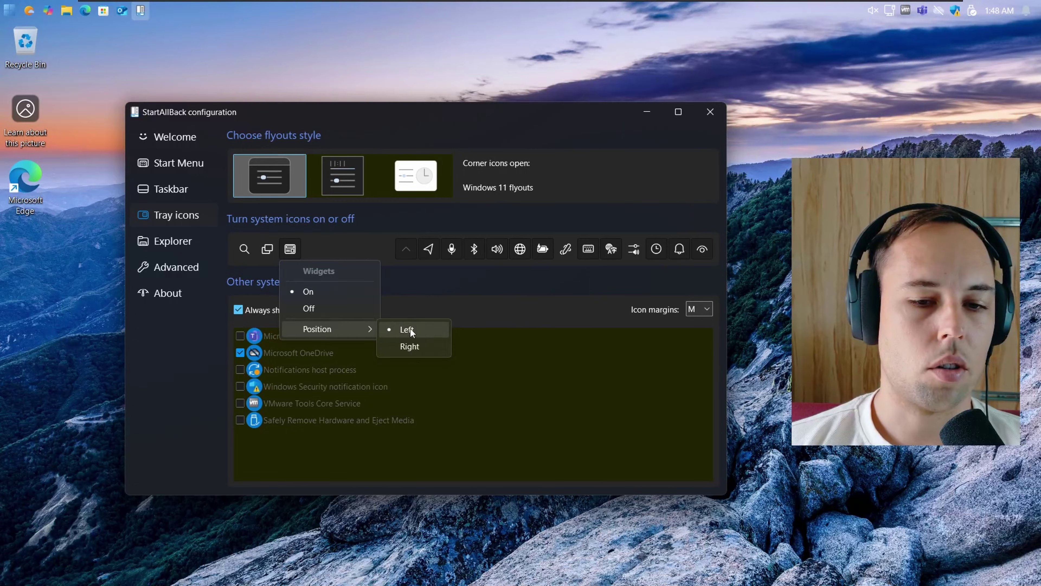
pyautogui.click(408, 347)
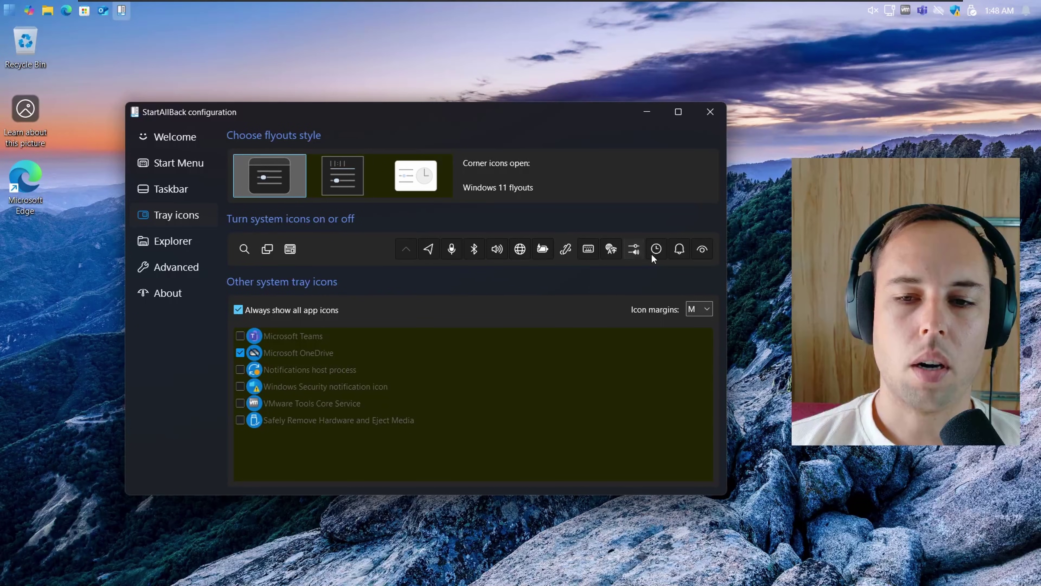
# - Turn the Action Center icon off and set the tray icon margins to XS
pyautogui.click(681, 250)
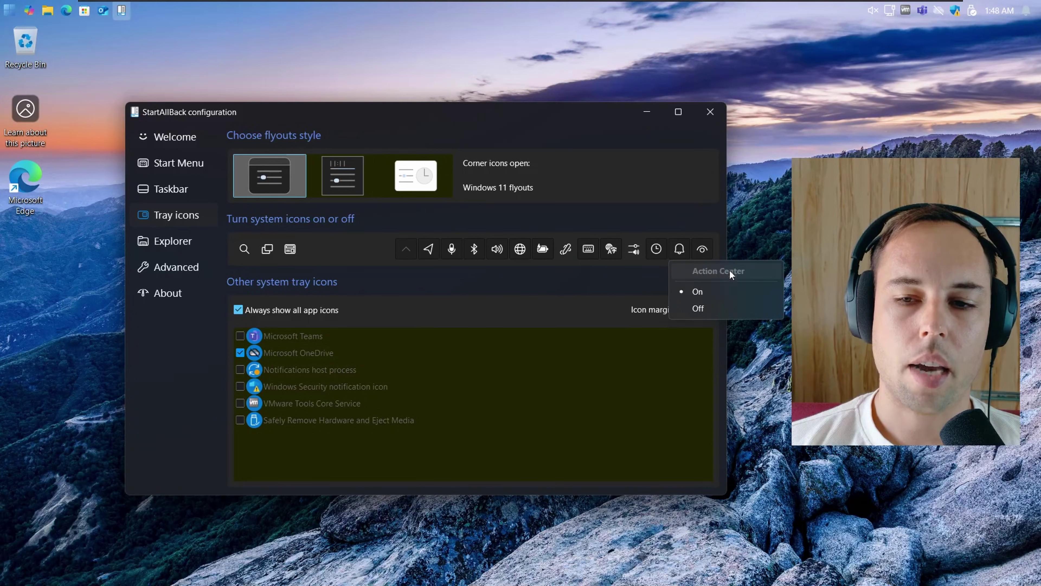
pyautogui.click(698, 309)
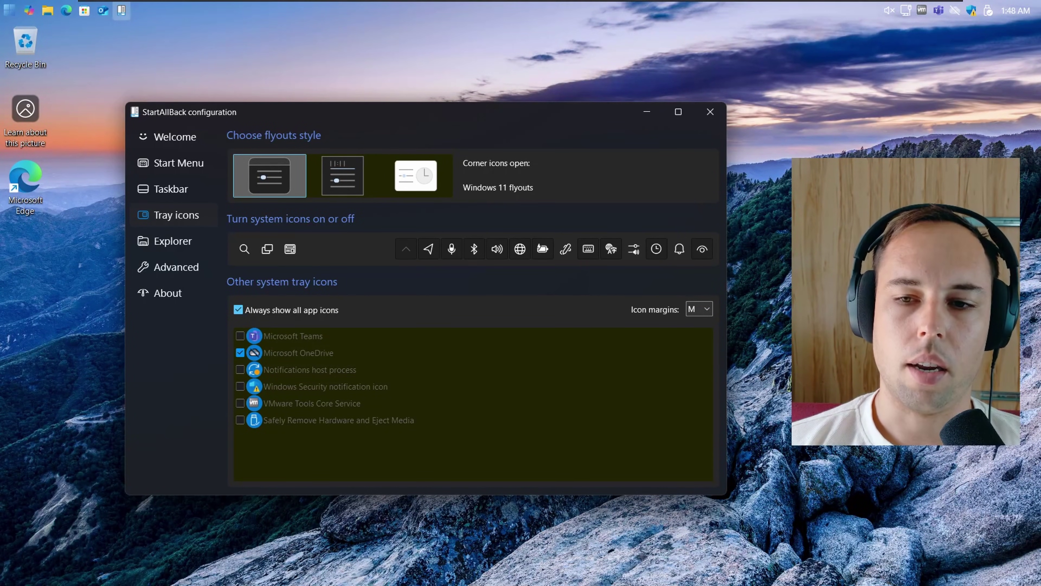
pyautogui.click(693, 308)
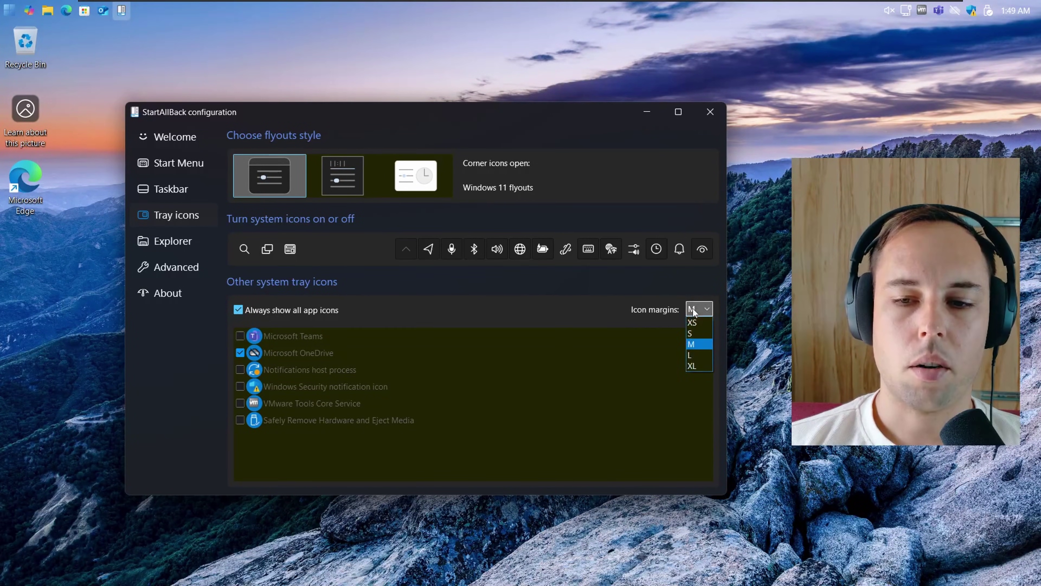
pyautogui.click(696, 322)
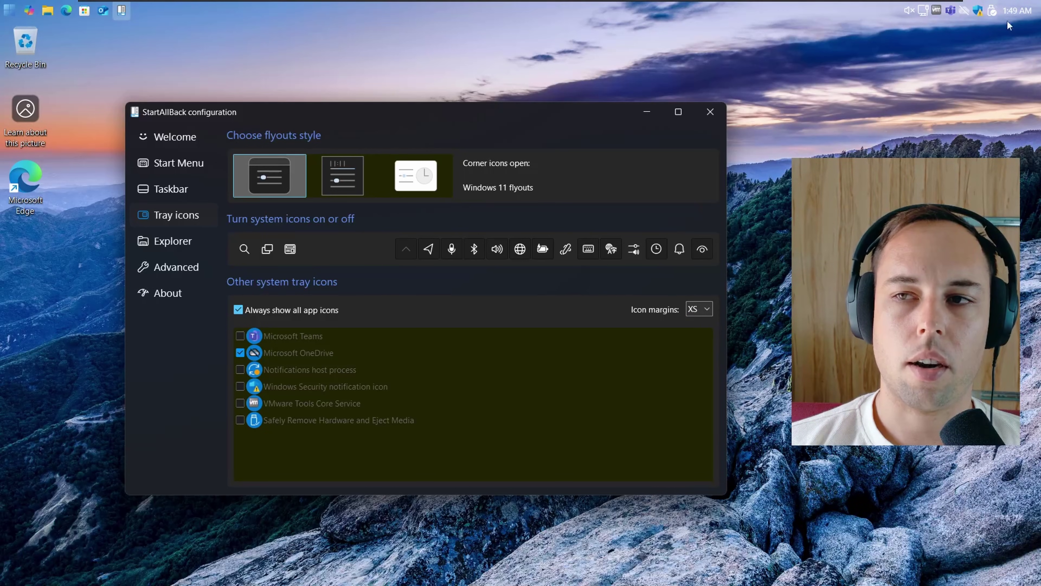
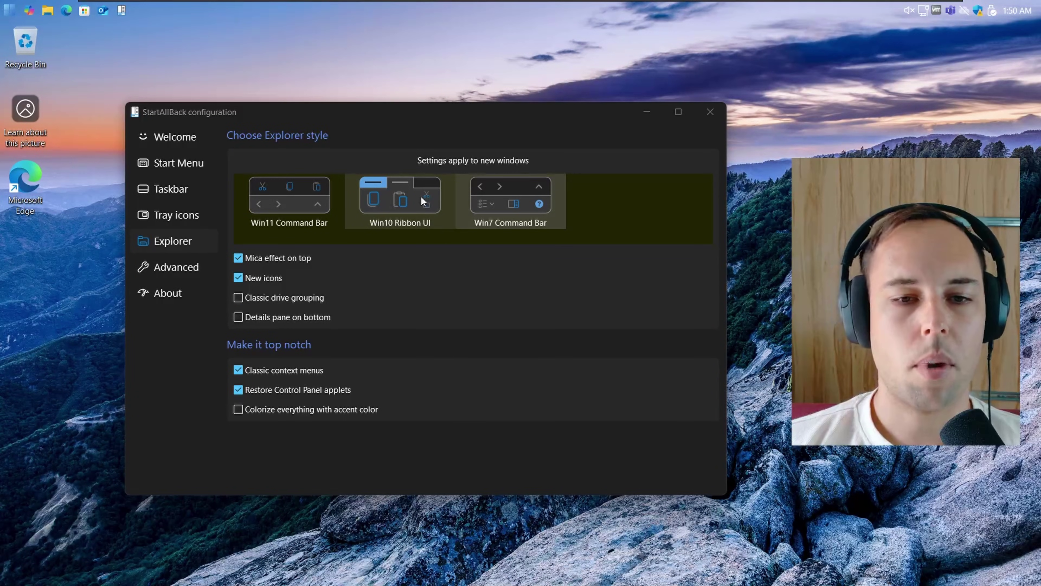
# - Choose the Win10 Ribbon UI style for File Explorer and check it in a new Explorer window
pyautogui.click(410, 200)
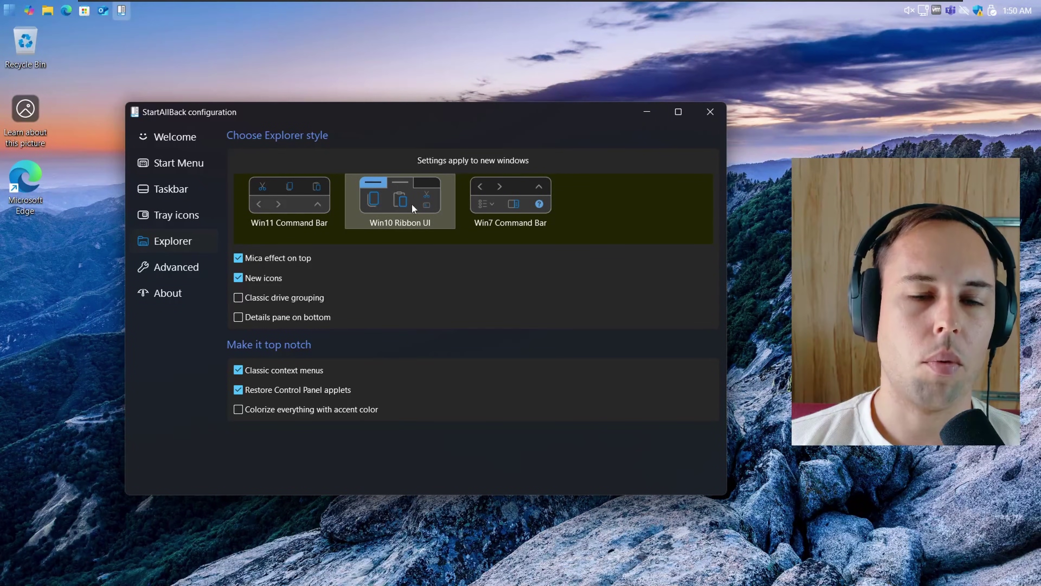
pyautogui.press('super+e')
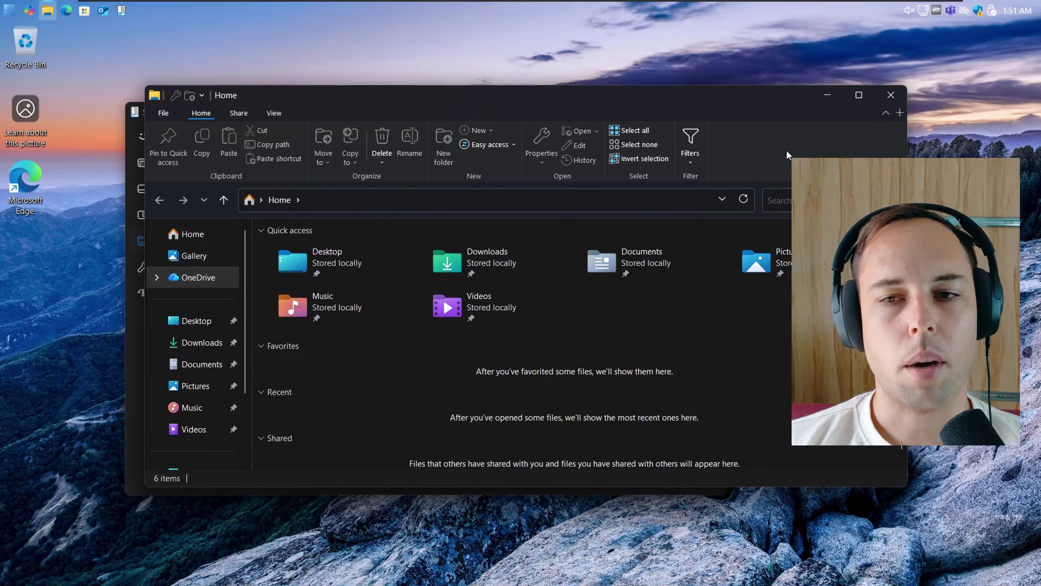
pyautogui.click(890, 95)
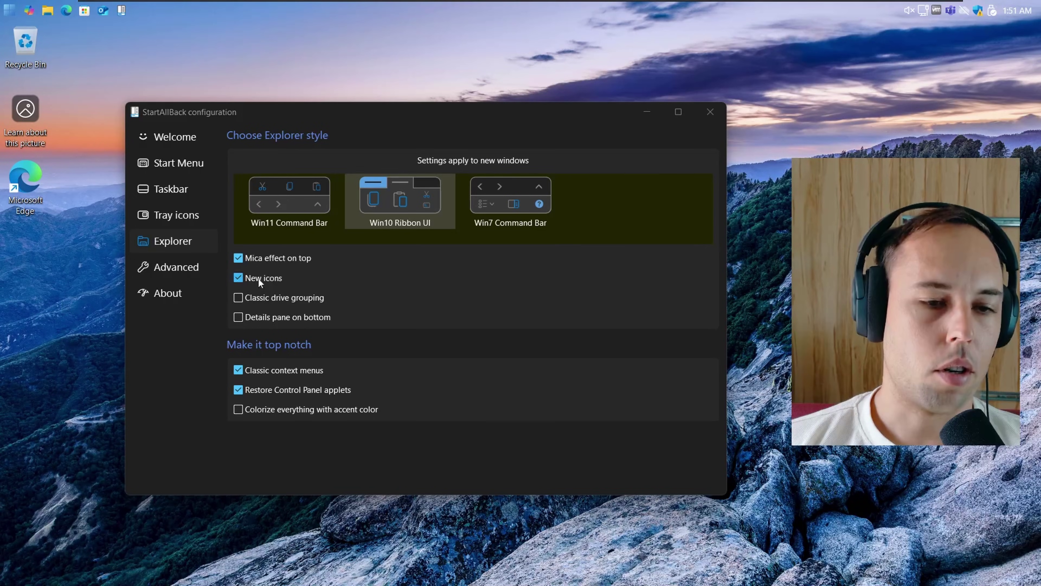
# - Compare the File Explorer ribbon icons with New icons turned off, and turn New icons back on
pyautogui.click(48, 10)
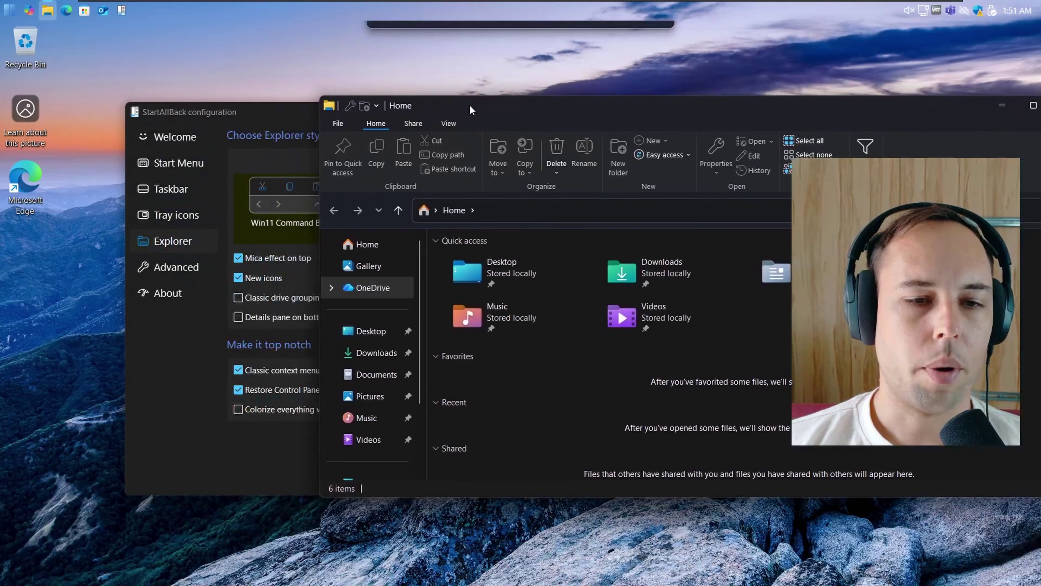
pyautogui.moveTo(470, 104); pyautogui.dragTo(496, 112)
pyautogui.click(238, 277)
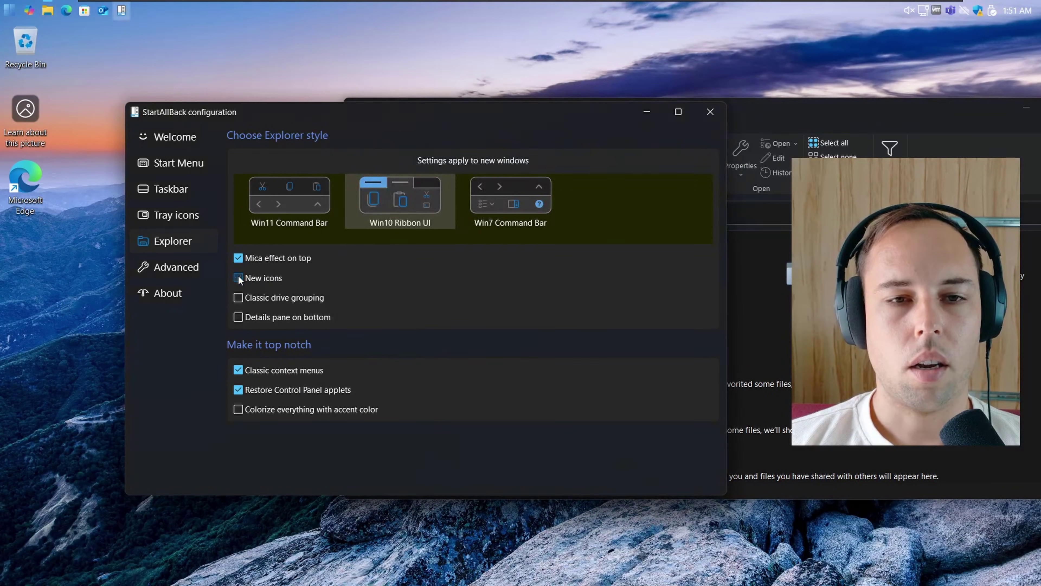
pyautogui.click(803, 124)
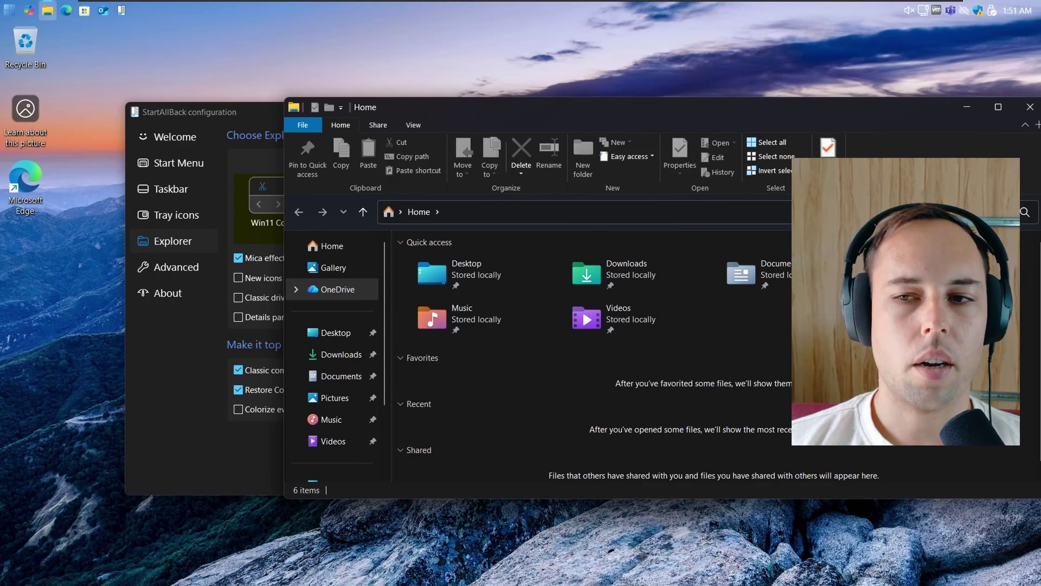
pyautogui.click(994, 113)
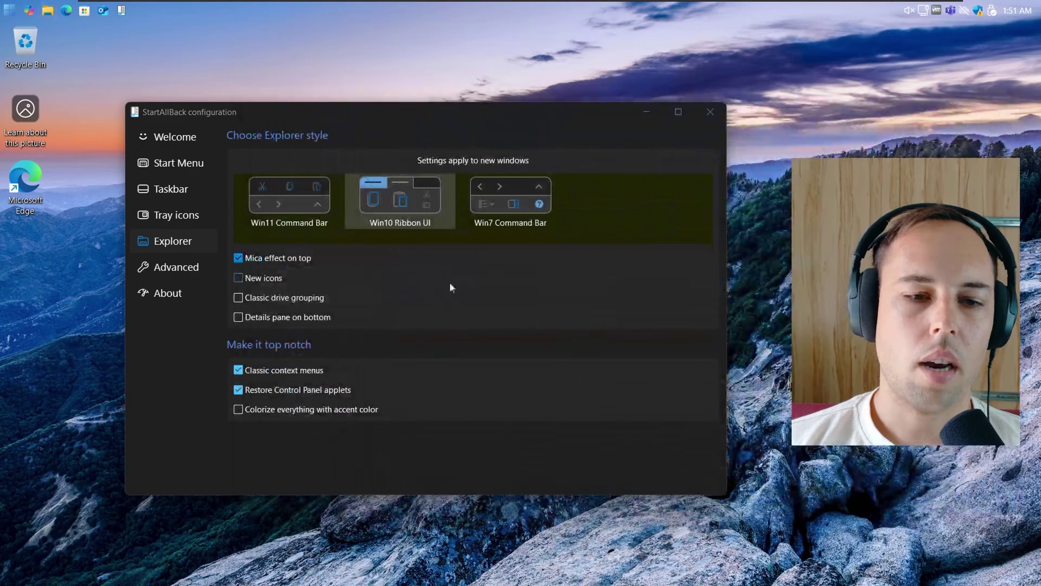
pyautogui.click(238, 279)
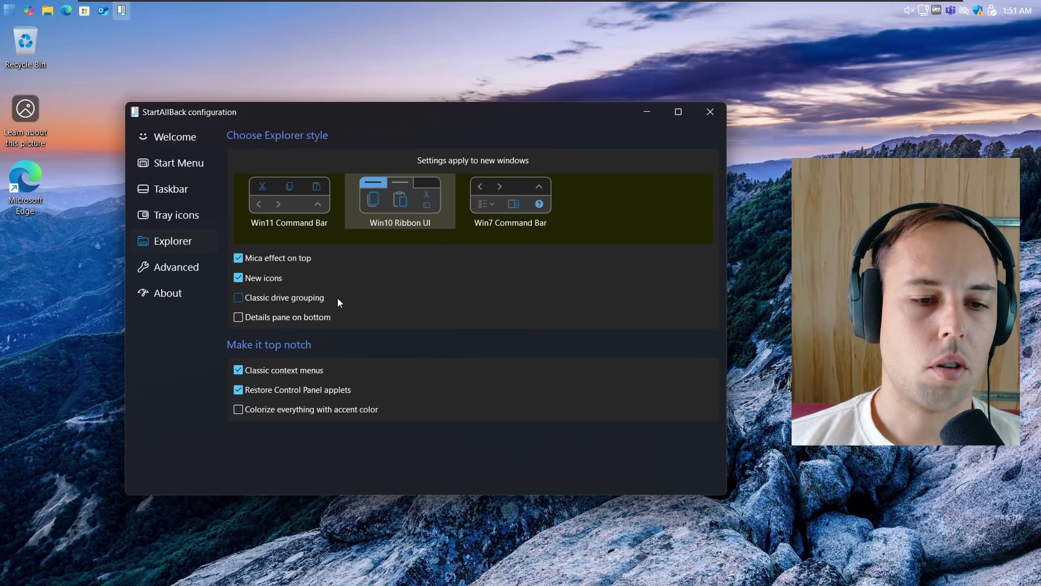
# - Turn on Classic drive grouping and compare how This PC groups its drives before and after
pyautogui.press('super+e')
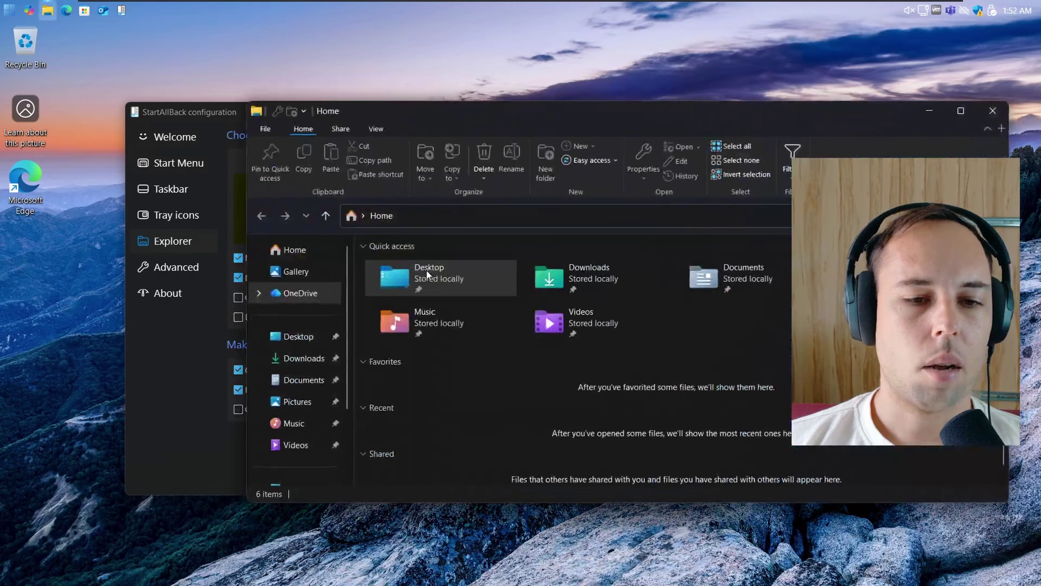
pyautogui.scroll(-3, 300, 369)
pyautogui.click(303, 374)
pyautogui.moveTo(416, 108); pyautogui.dragTo(519, 105)
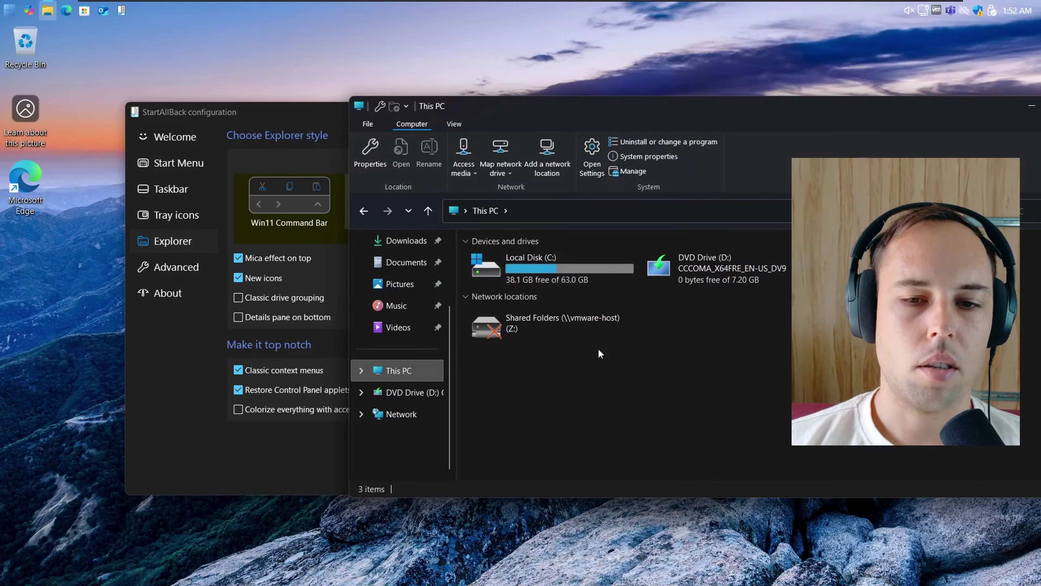
pyautogui.click(740, 117)
pyautogui.click(238, 298)
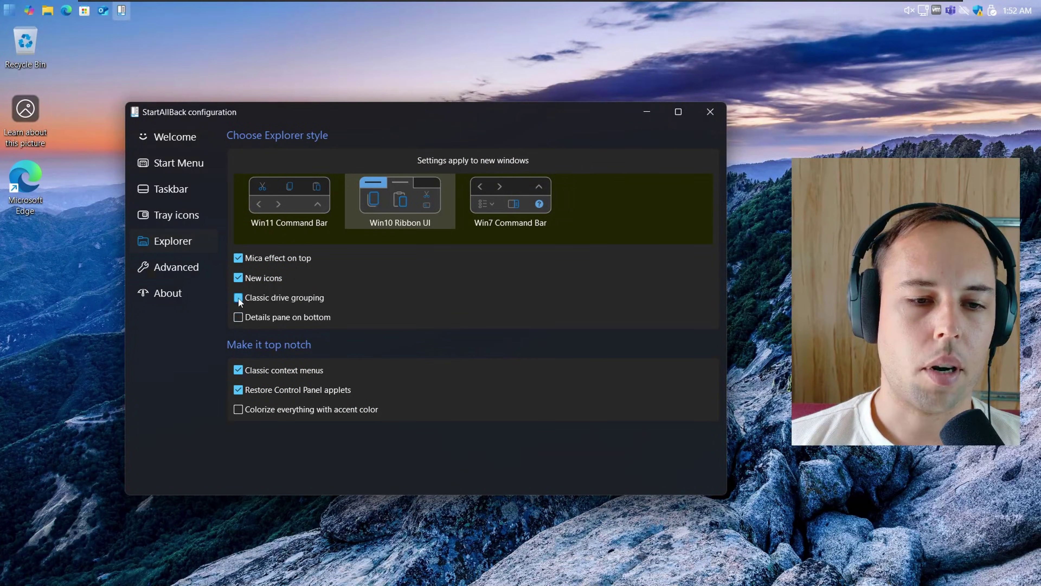
pyautogui.click(47, 11)
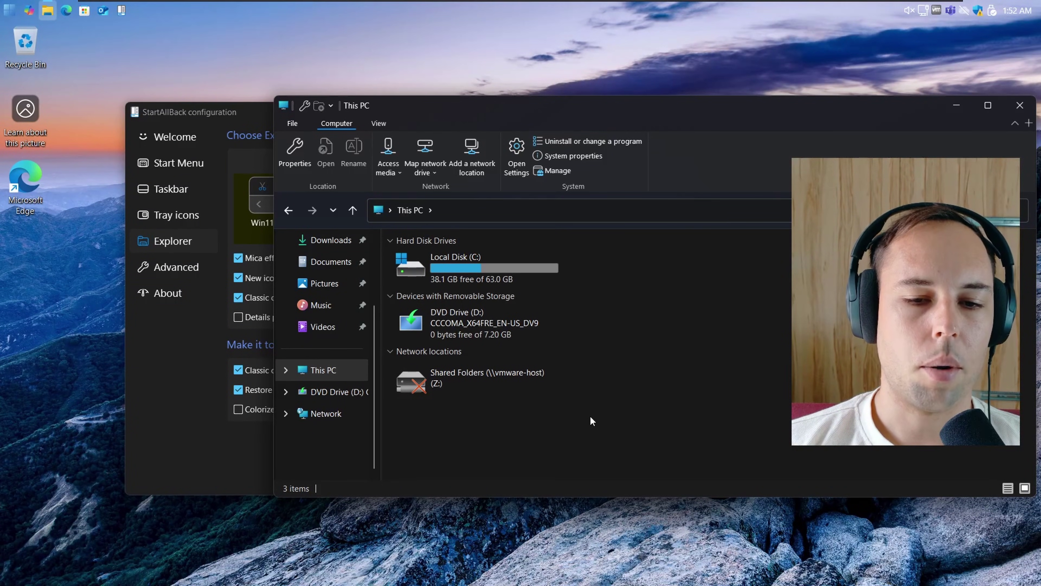
# - Turn on Details pane on bottom and open This PC in a new File Explorer window
pyautogui.hotkey('alt', 'Tab')
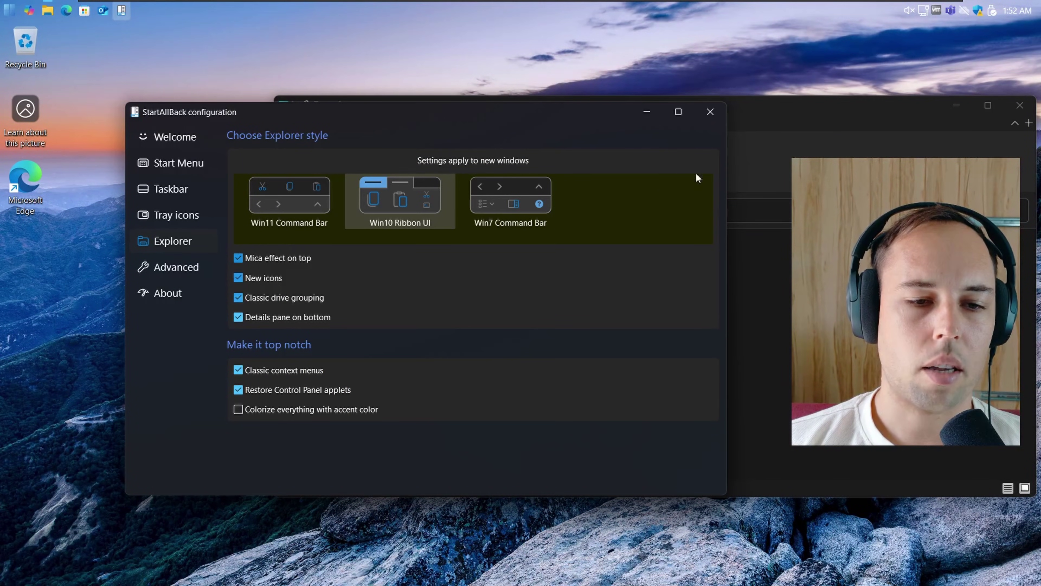
pyautogui.hotkey('alt', 'Tab')
pyautogui.click(1020, 105)
pyautogui.press('super+e')
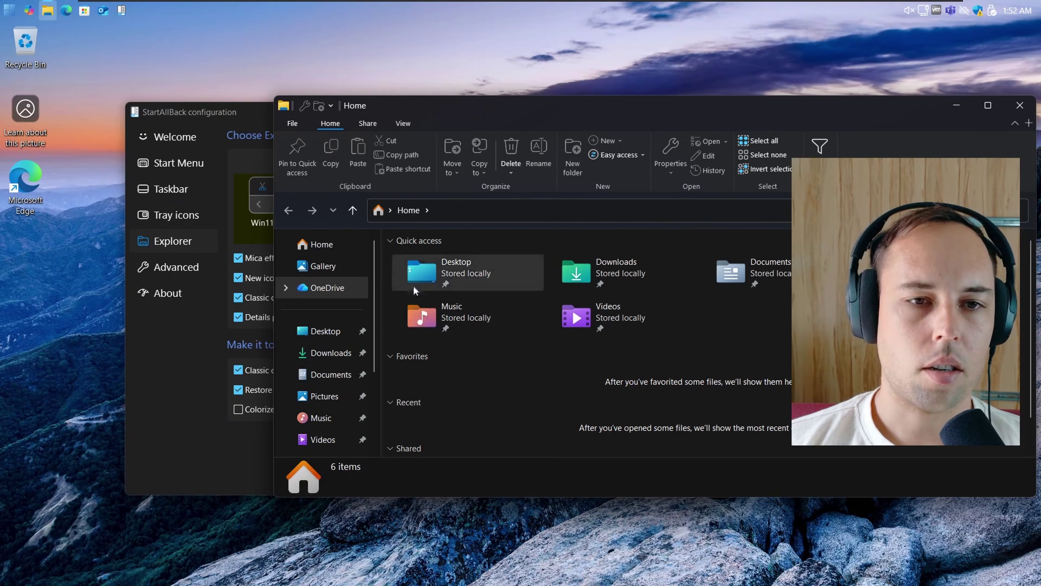
pyautogui.scroll(-3, 328, 369)
pyautogui.click(323, 370)
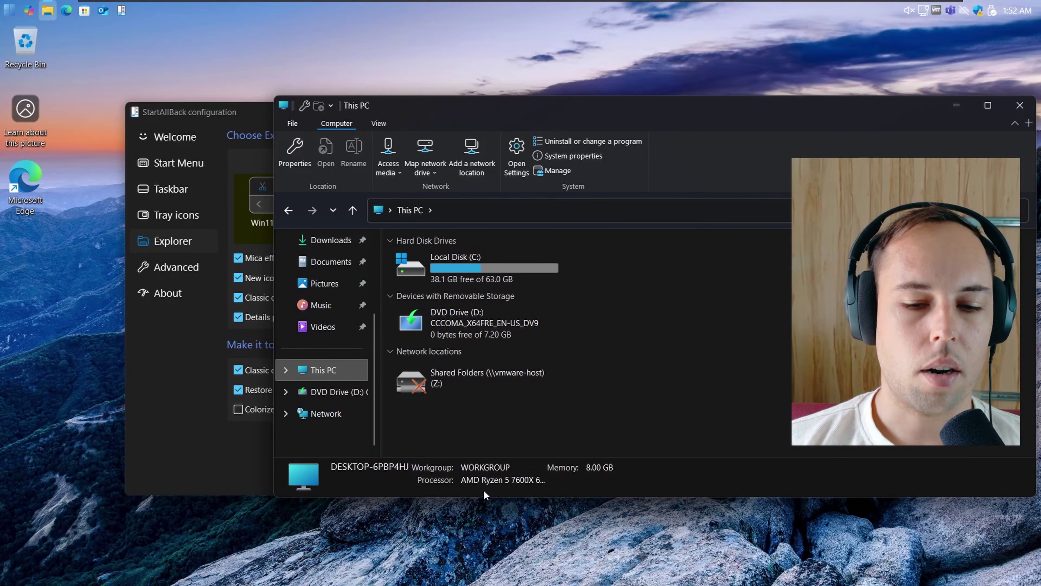
# - View the details of the local disk, DVD drive and shared folders in the bottom pane, and close the window
pyautogui.click(472, 271)
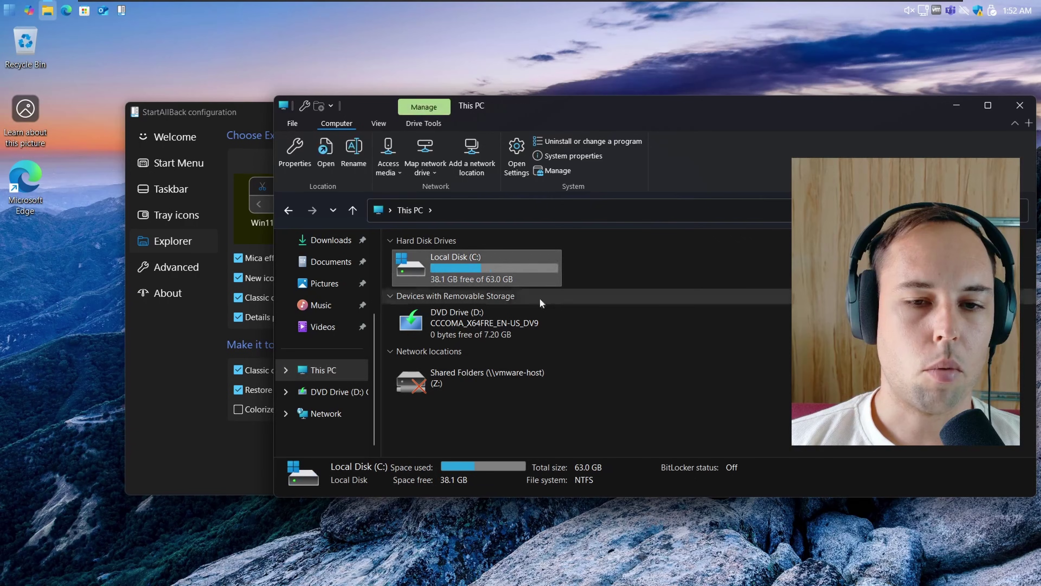
pyautogui.click(476, 324)
pyautogui.click(475, 383)
pyautogui.click(1020, 105)
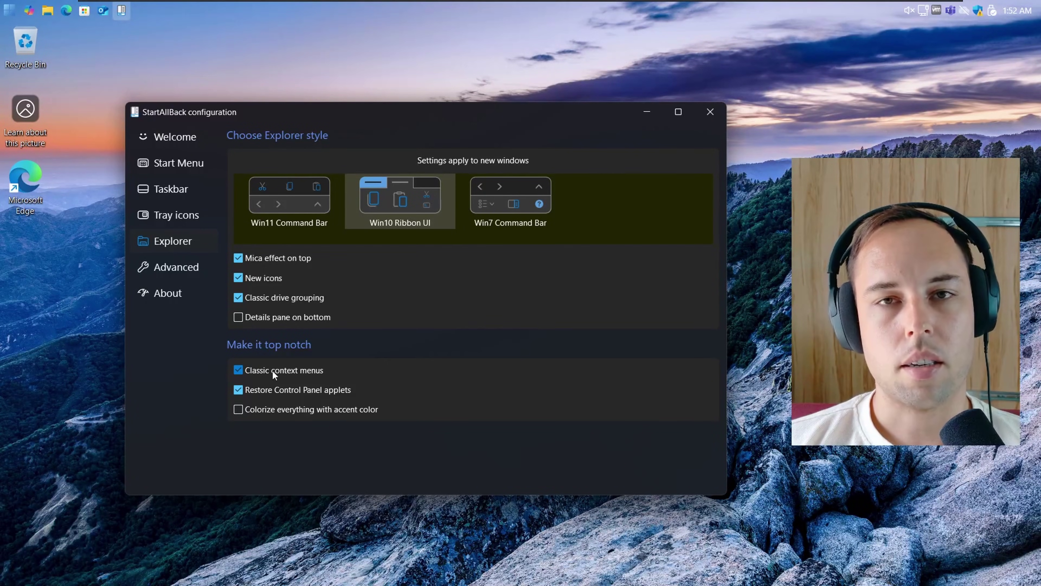
# - Turn off Classic context menus and compare the desktop's Windows 11 context menu with its expanded classic version
pyautogui.click(241, 370)
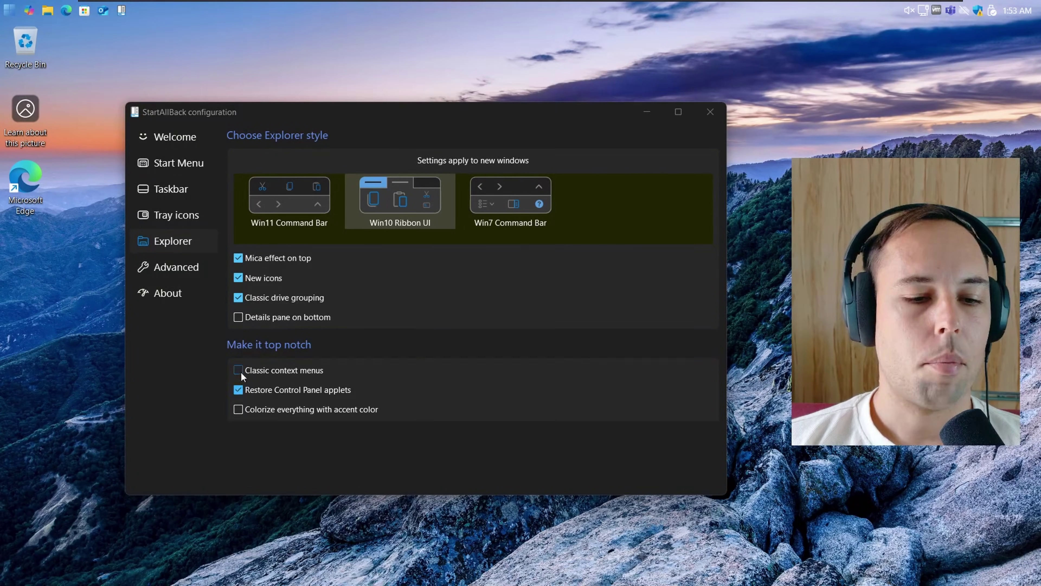
pyautogui.rightClick(6, 277)
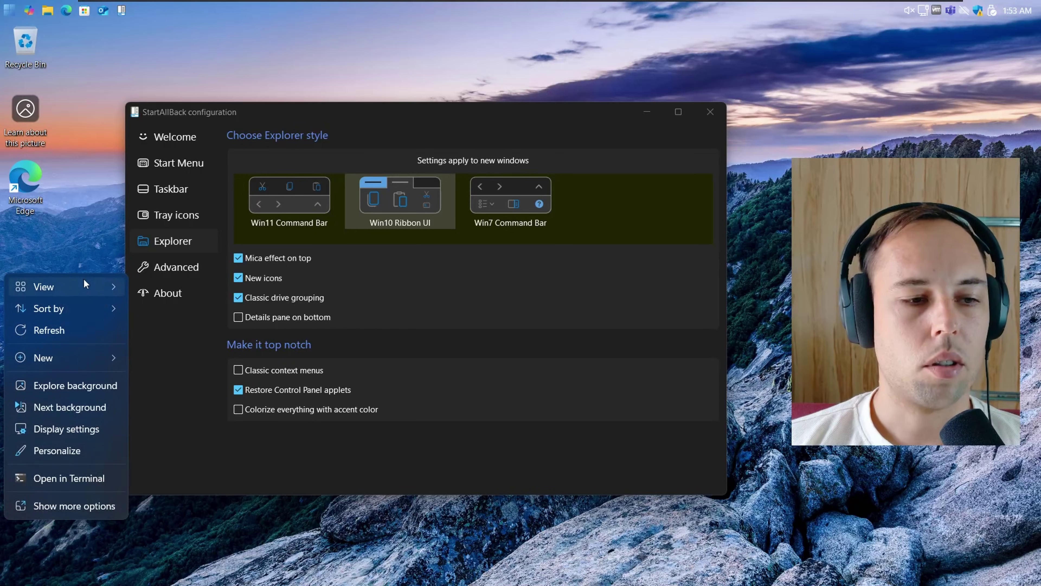
pyautogui.moveTo(84, 286)
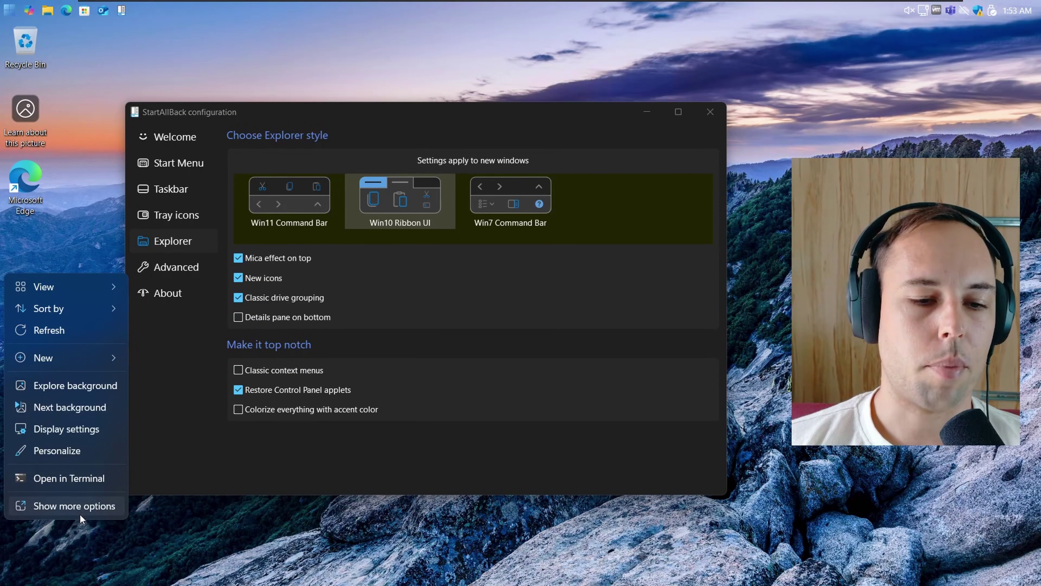
pyautogui.click(88, 508)
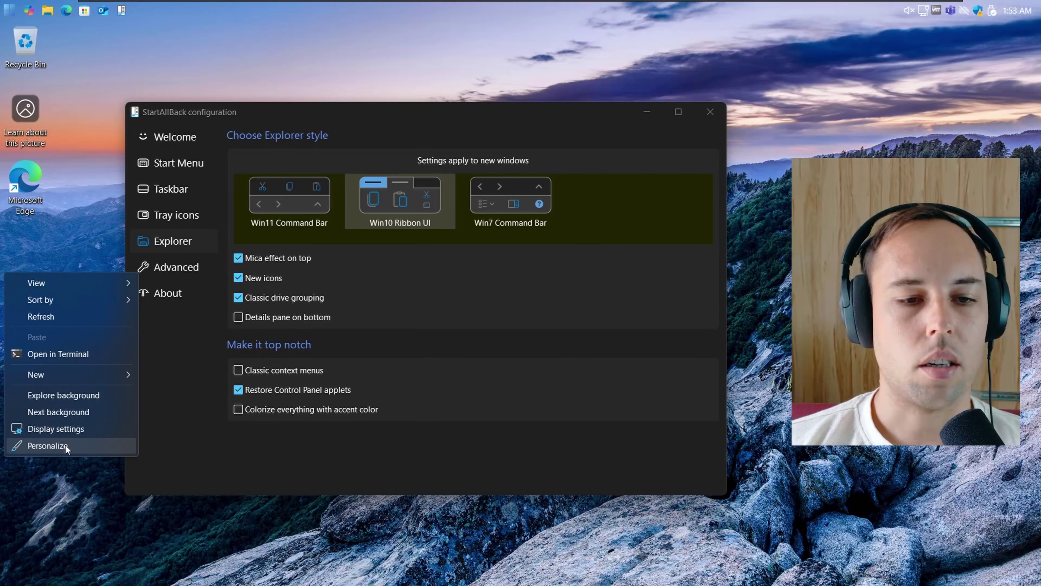
pyautogui.click(256, 357)
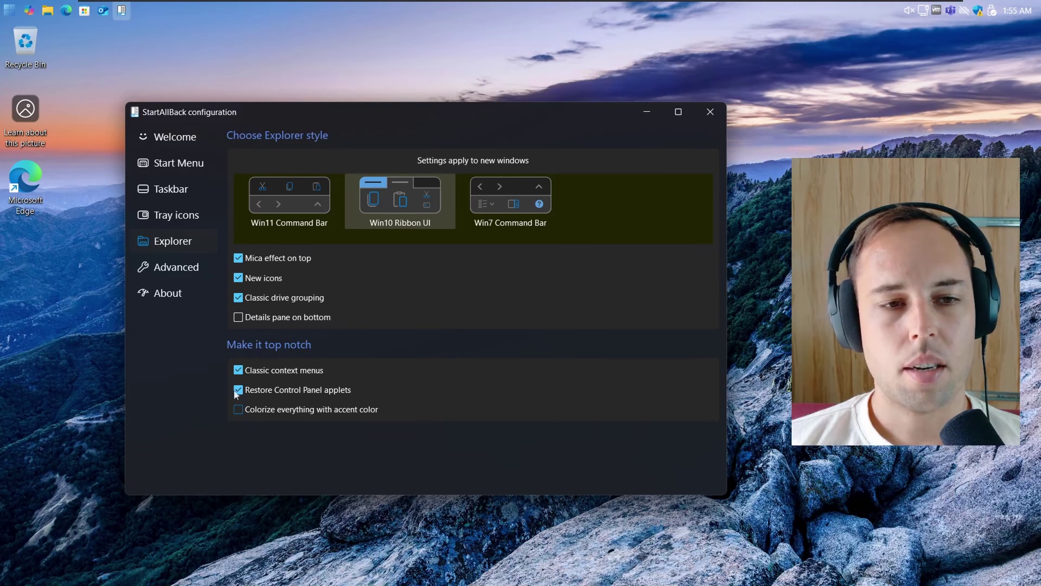
# - Open the Personalization Colors settings in a smaller window, bring up the accent color palette, and minimize the window
pyautogui.rightClick(28, 252)
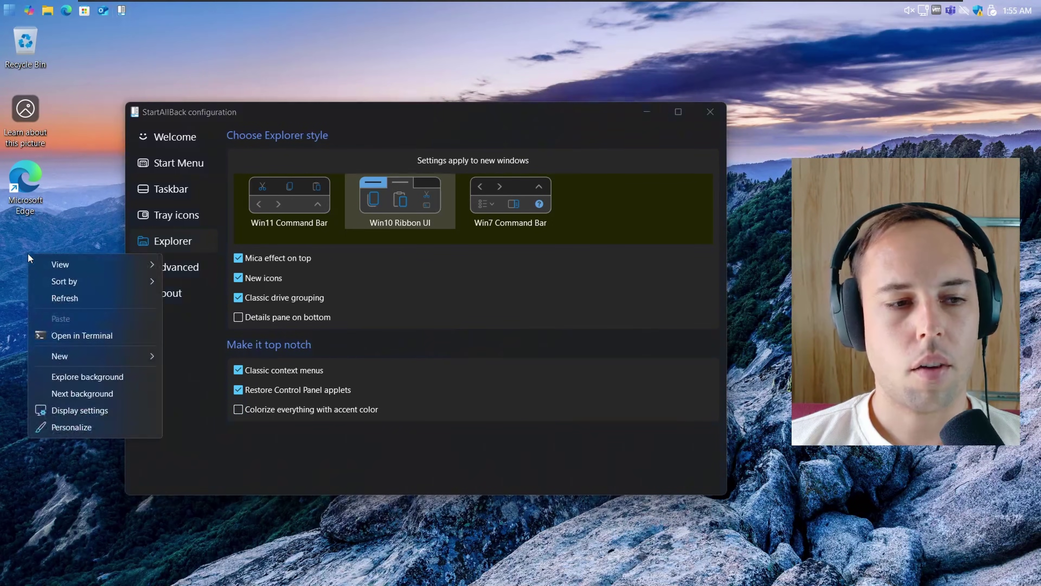
pyautogui.click(77, 427)
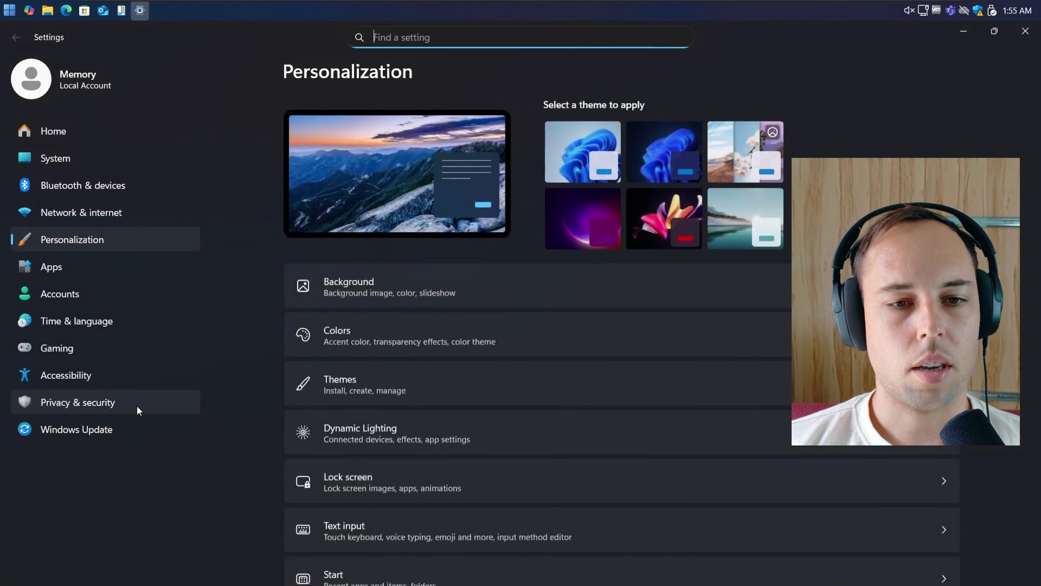
pyautogui.click(424, 328)
pyautogui.press('super+Down')
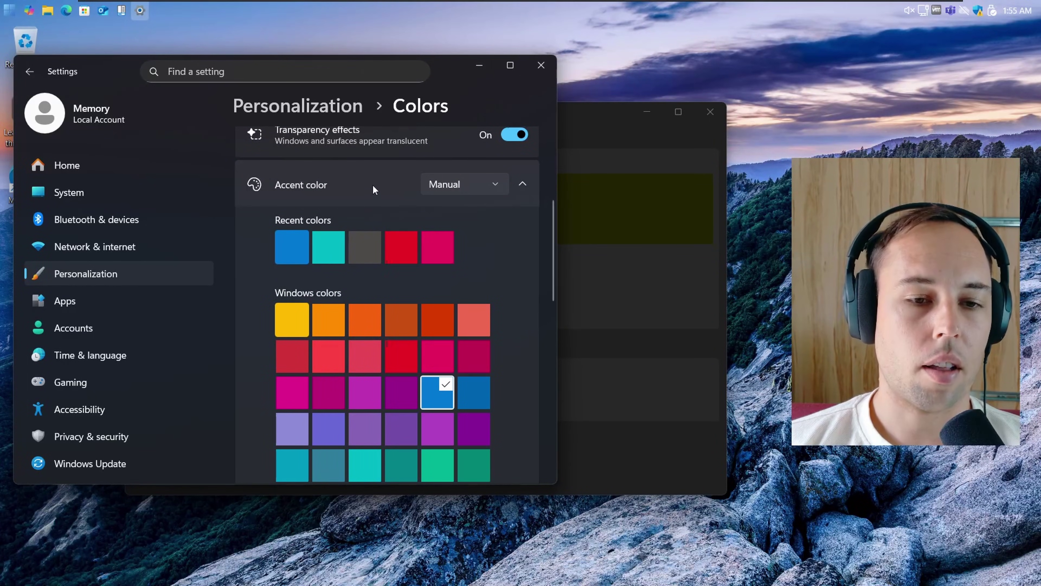
pyautogui.scroll(-5, 449, 292)
pyautogui.press('super+Down')
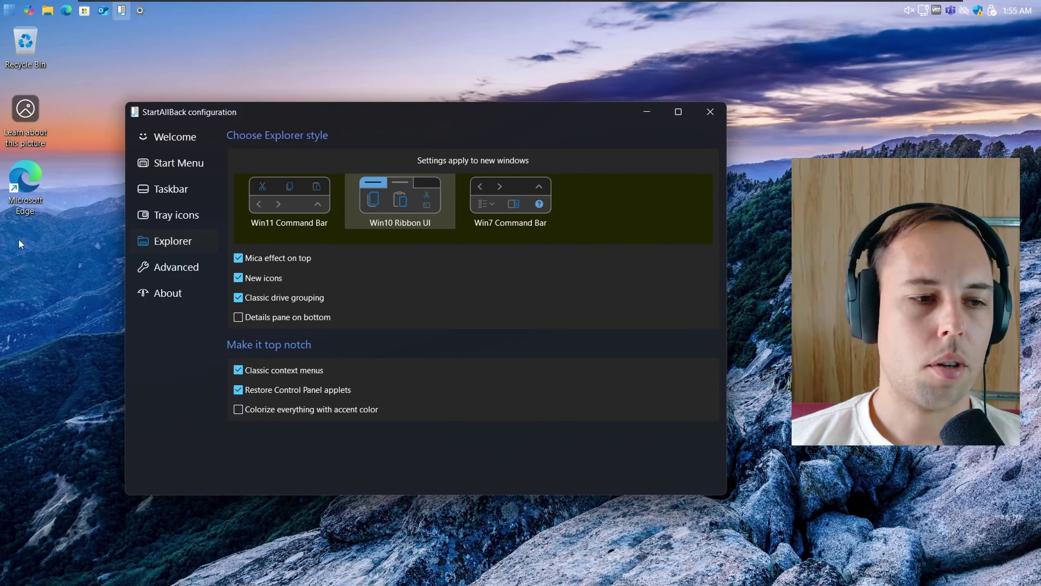
# - Examine the icon accents in the desktop context menu and in File Explorer's Computer and View ribbons
pyautogui.rightClick(16, 240)
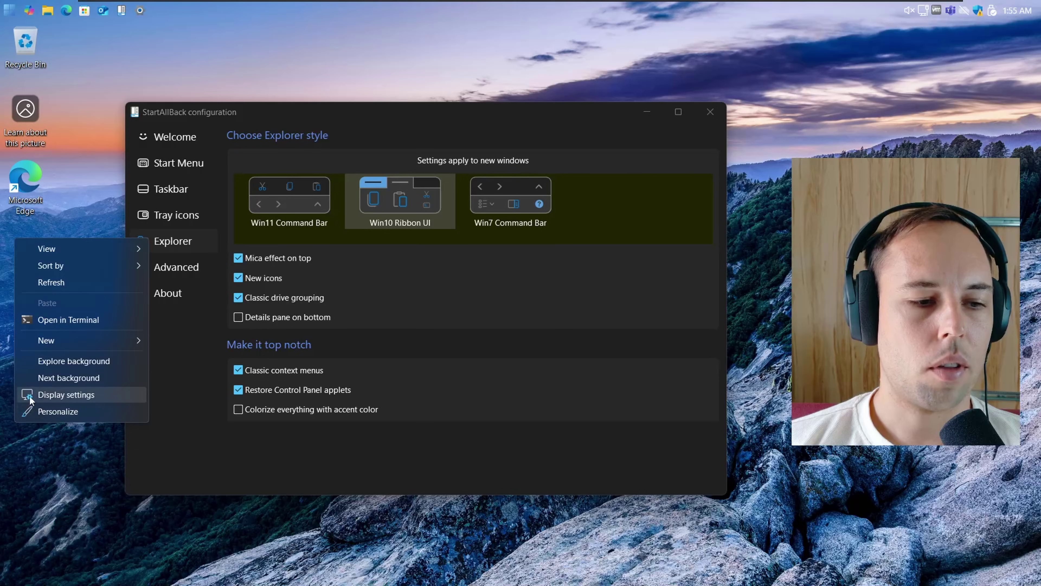
pyautogui.press('super+e')
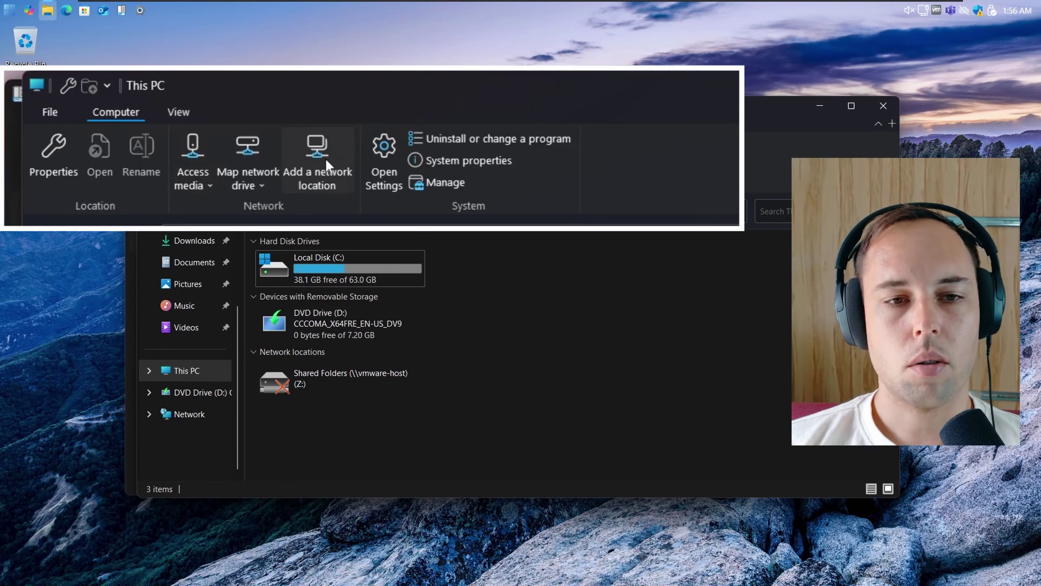
pyautogui.click(187, 119)
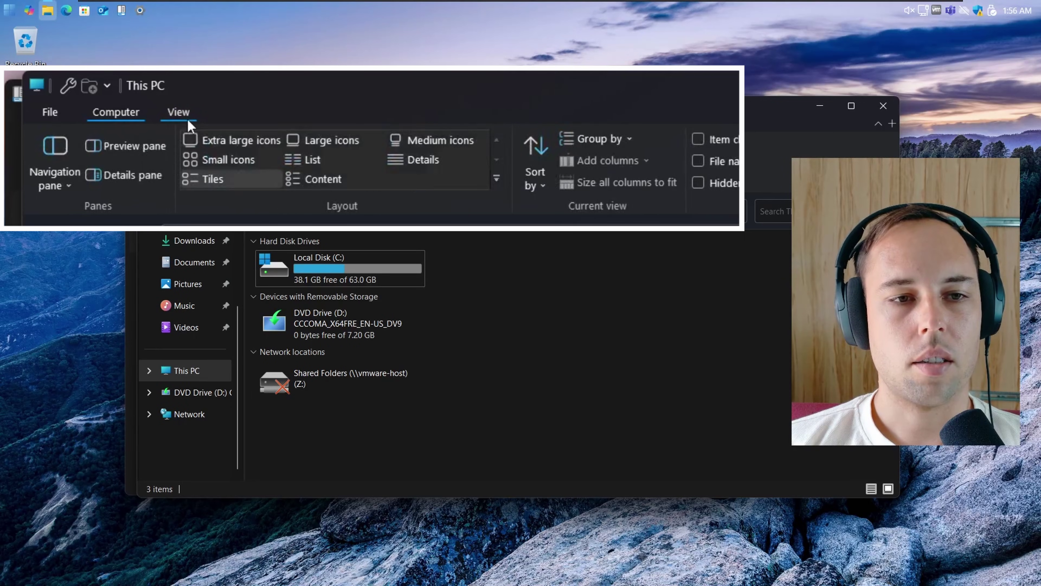
pyautogui.click(116, 112)
pyautogui.click(883, 105)
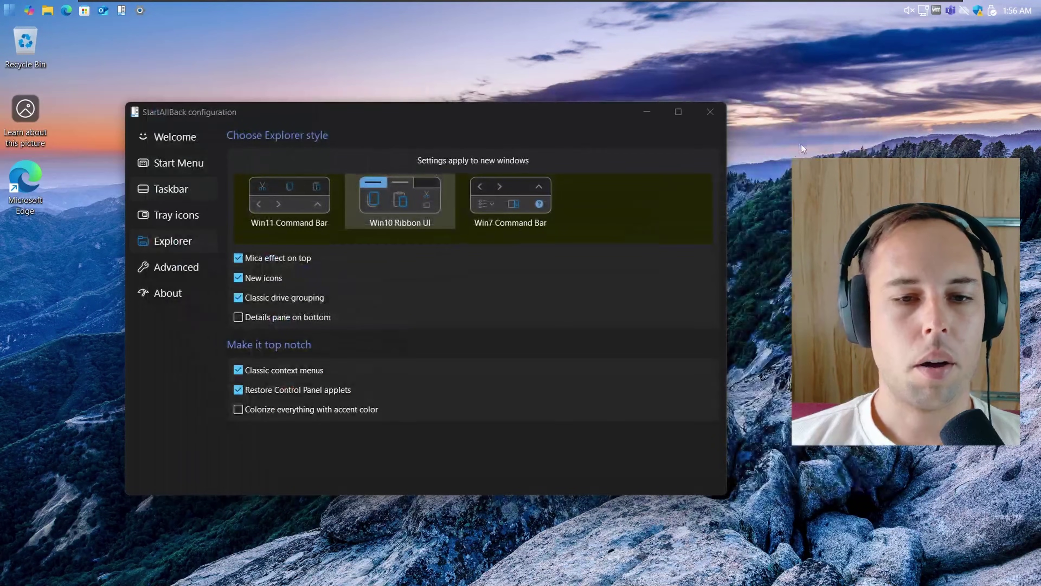
# - Set the Windows accent color to yellow, close Settings, and turn on Colorize everything with accent color
pyautogui.click(142, 11)
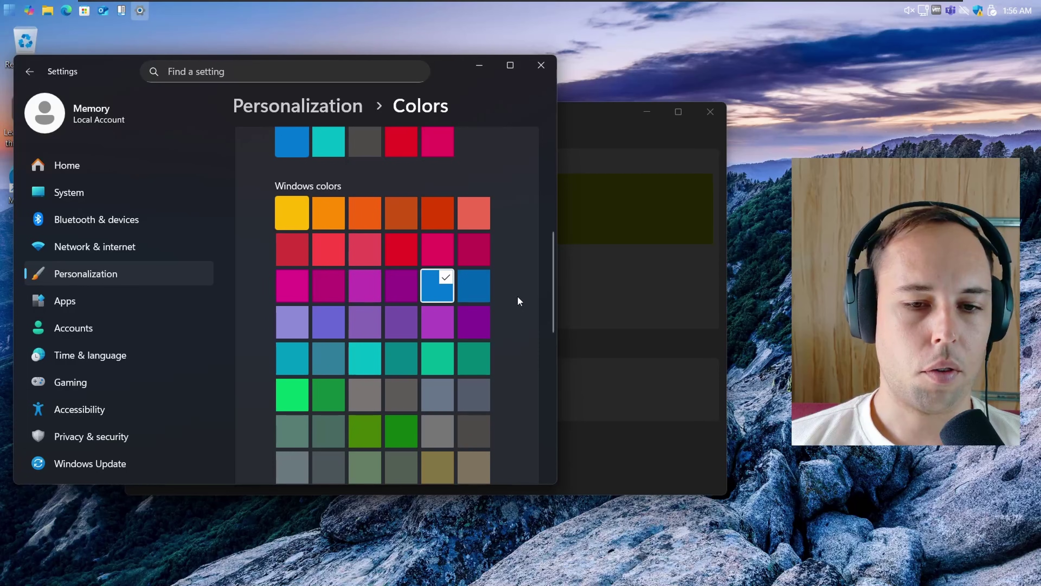
pyautogui.click(291, 212)
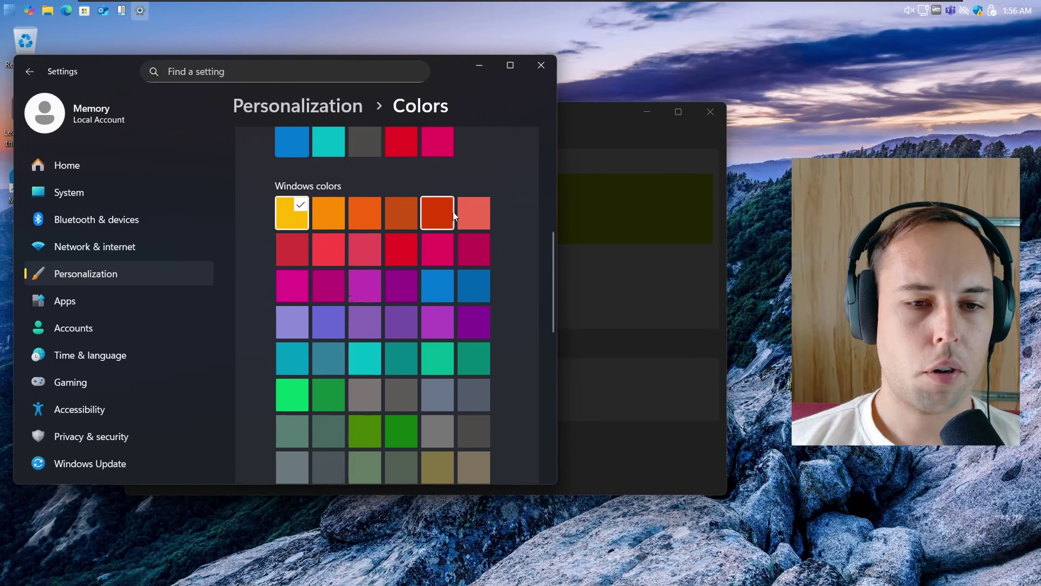
pyautogui.click(537, 65)
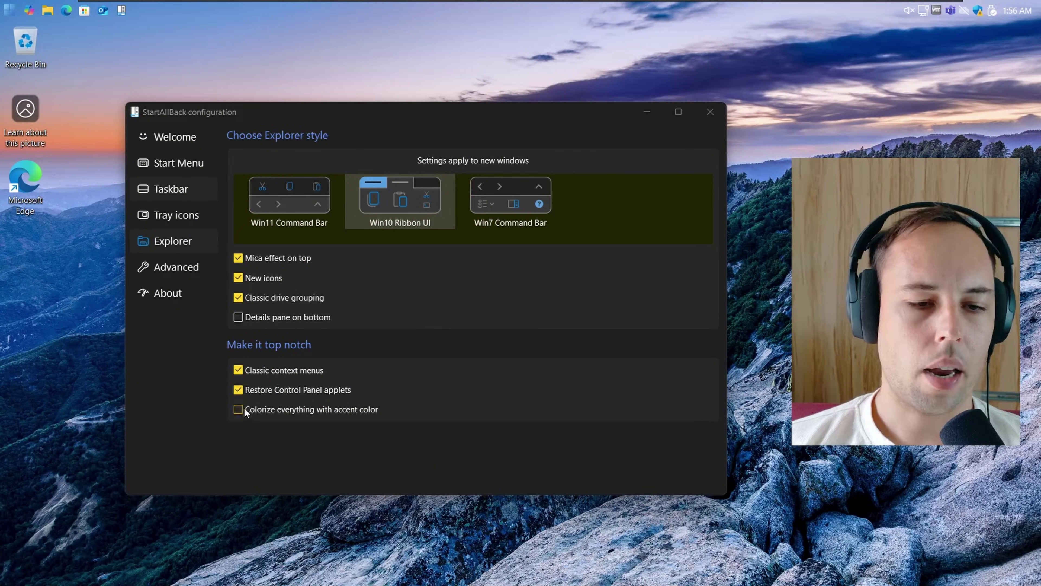
pyautogui.click(236, 410)
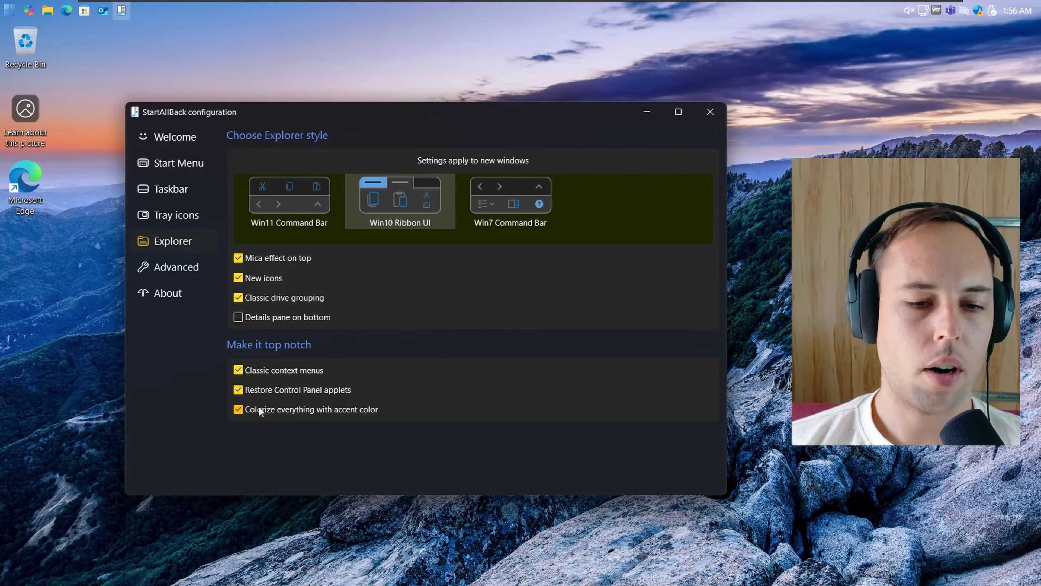
# - Examine the yellow accent coloring in the desktop context menu and in File Explorer's Home and This PC ribbons
pyautogui.rightClick(17, 244)
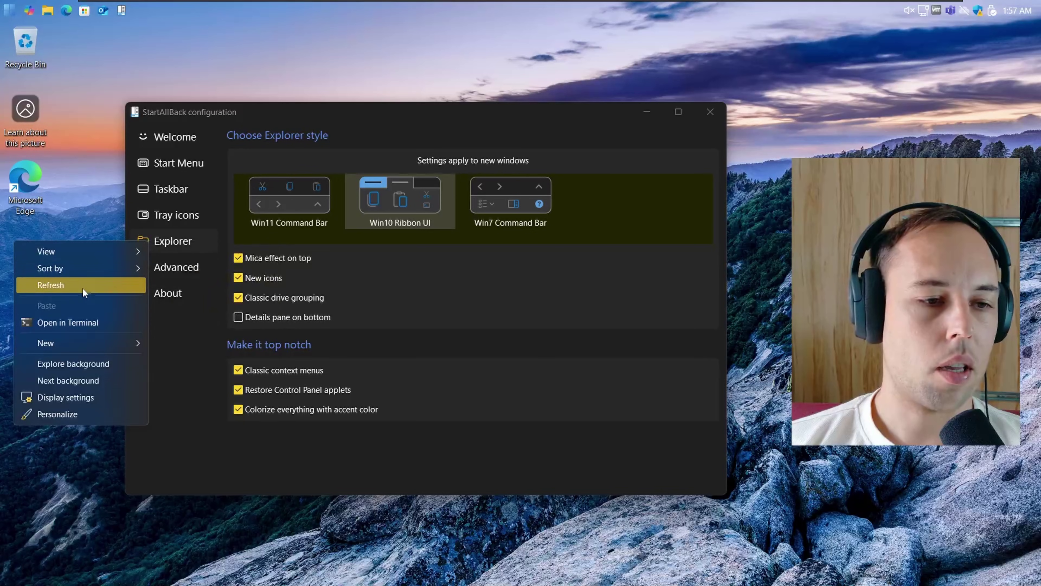
pyautogui.press('super+e')
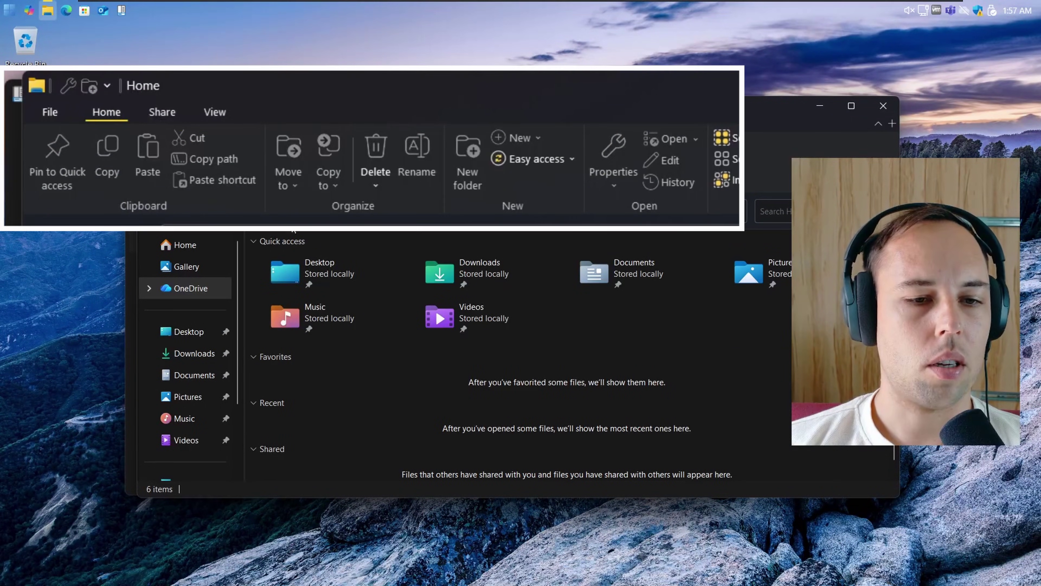
pyautogui.scroll(-2, 195, 382)
pyautogui.click(188, 371)
pyautogui.click(302, 280)
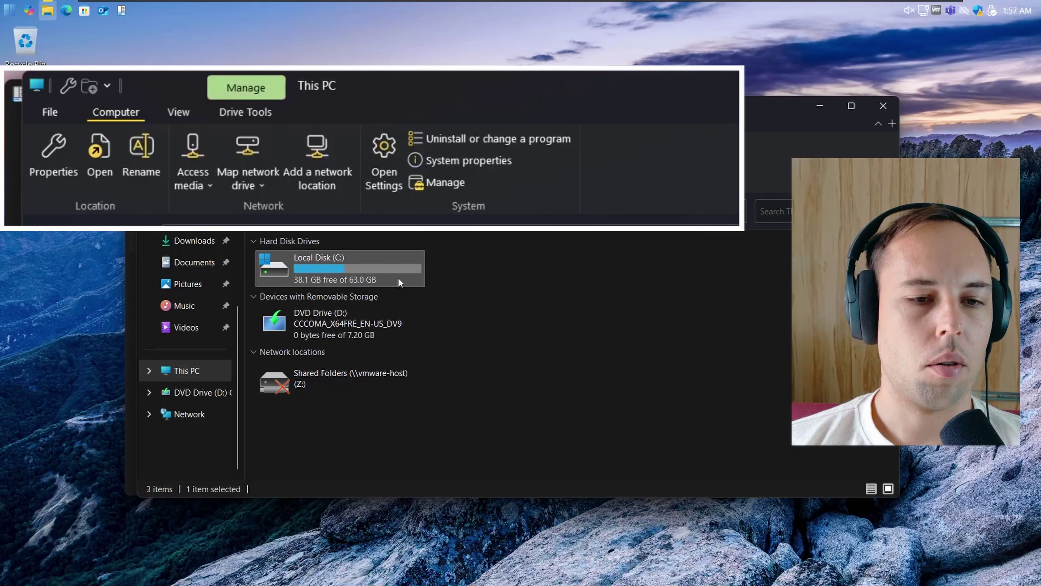
pyautogui.click(883, 106)
# - Review the Advanced and About pages of the StartAllBack configuration
pyautogui.click(565, 119)
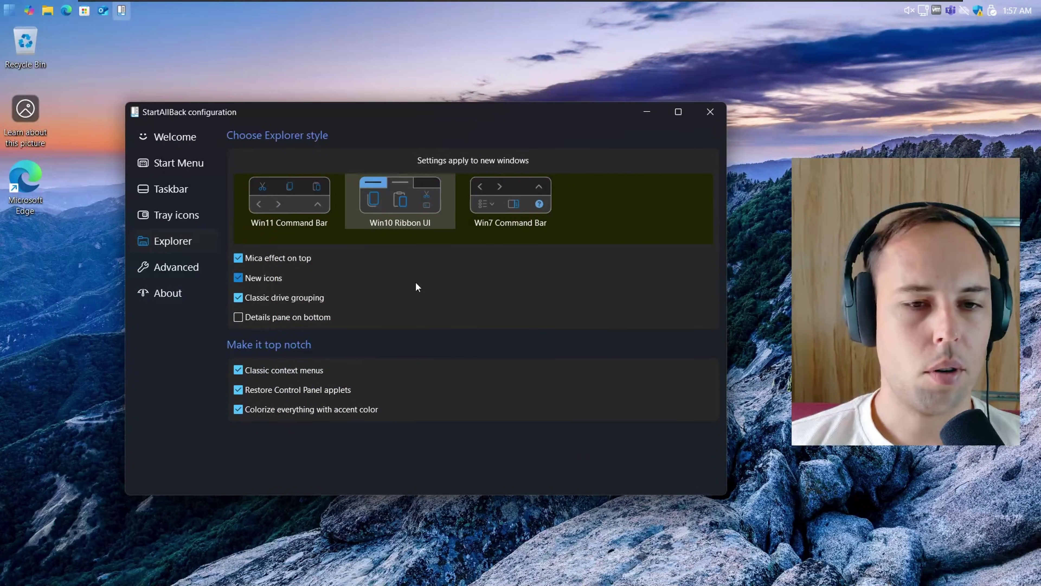
pyautogui.click(176, 267)
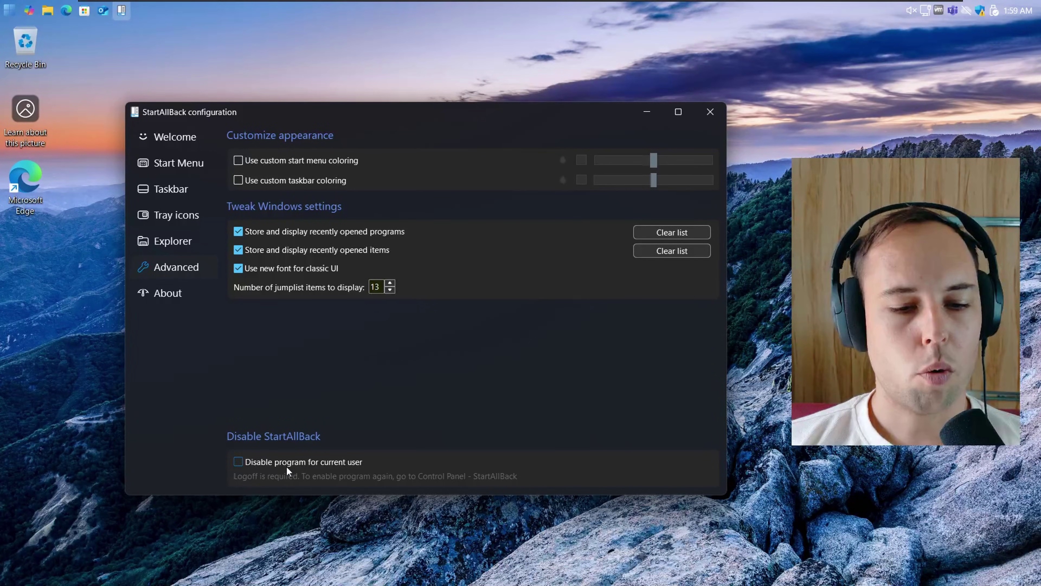
pyautogui.click(176, 294)
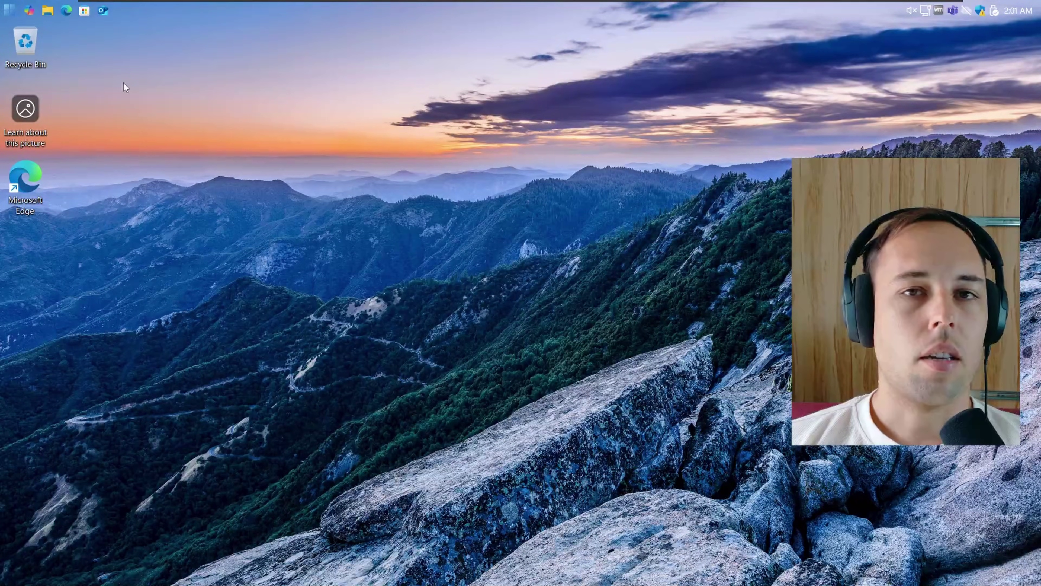
# - Find StartAllBack in the Windows installed apps list and bring up its Uninstall option without running it
pyautogui.rightClick(11, 13)
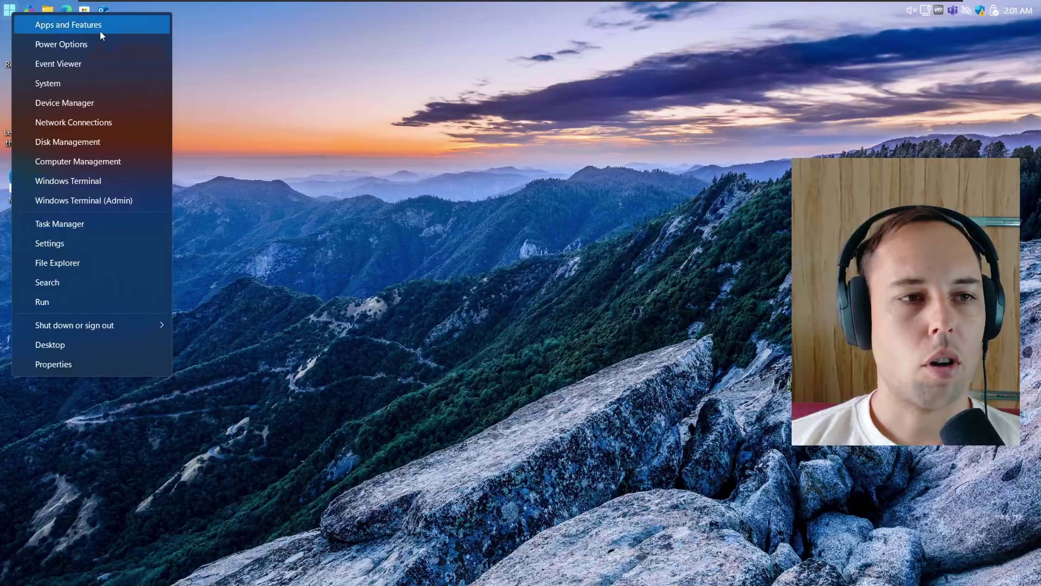
pyautogui.click(113, 32)
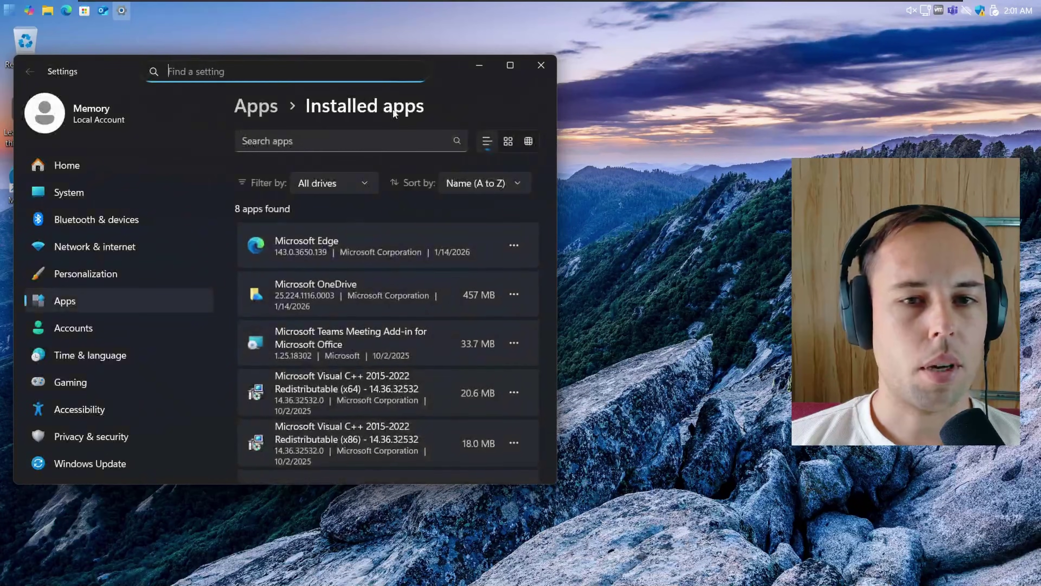
pyautogui.scroll(-15, 495, 154)
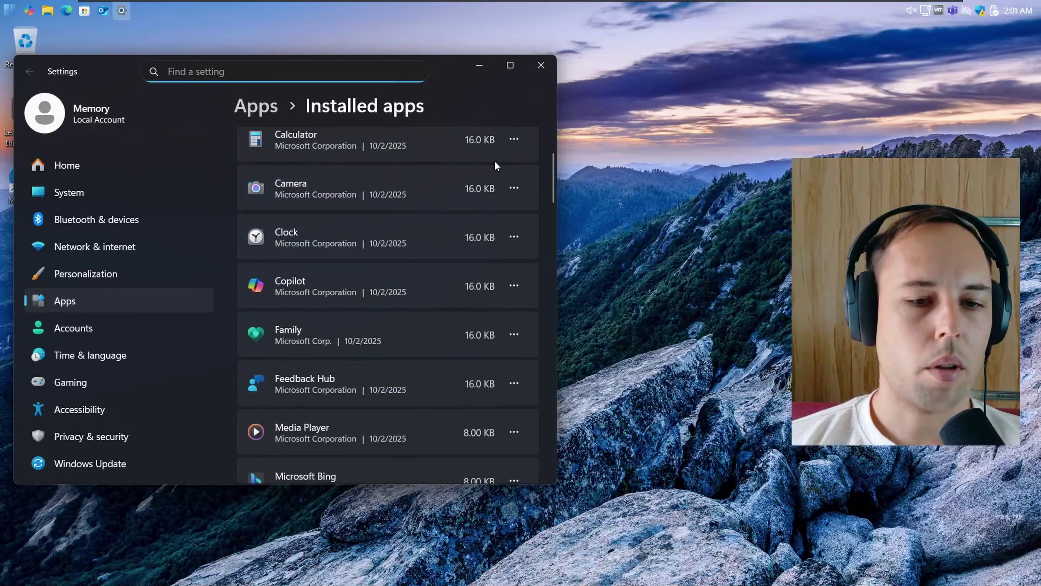
pyautogui.scroll(-15, 495, 163)
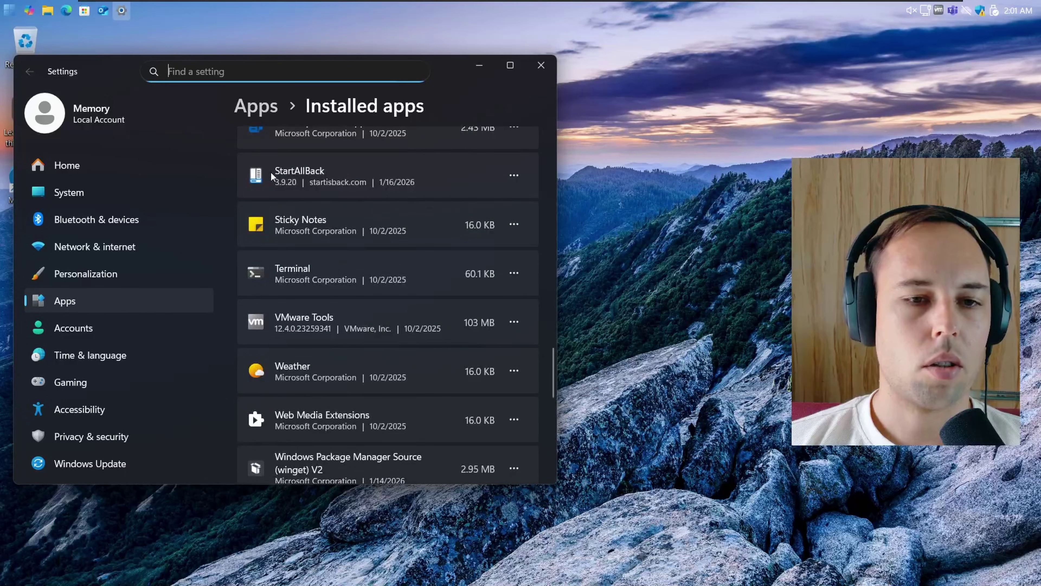
pyautogui.click(508, 180)
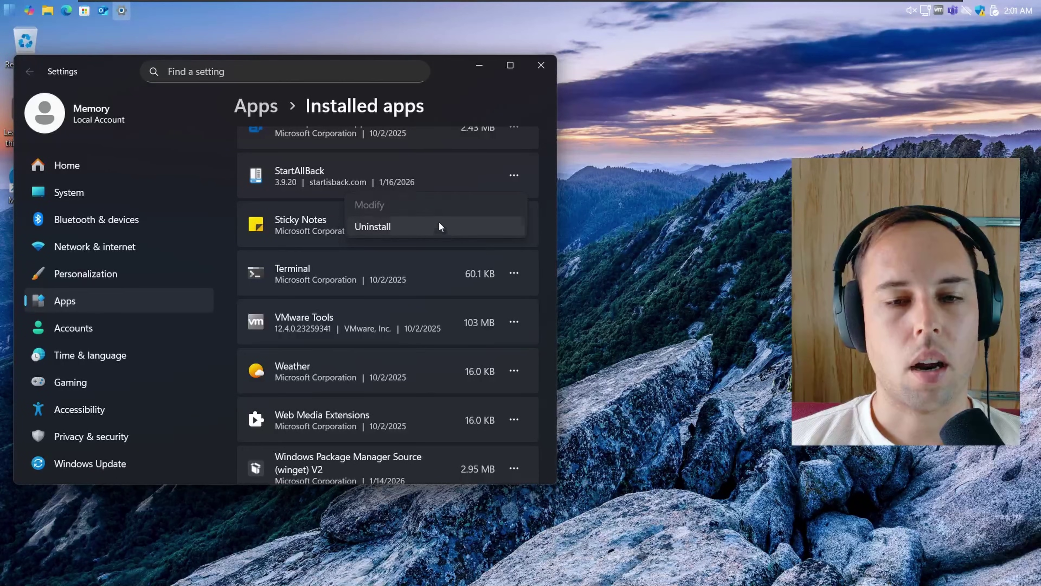
pyautogui.click(450, 88)
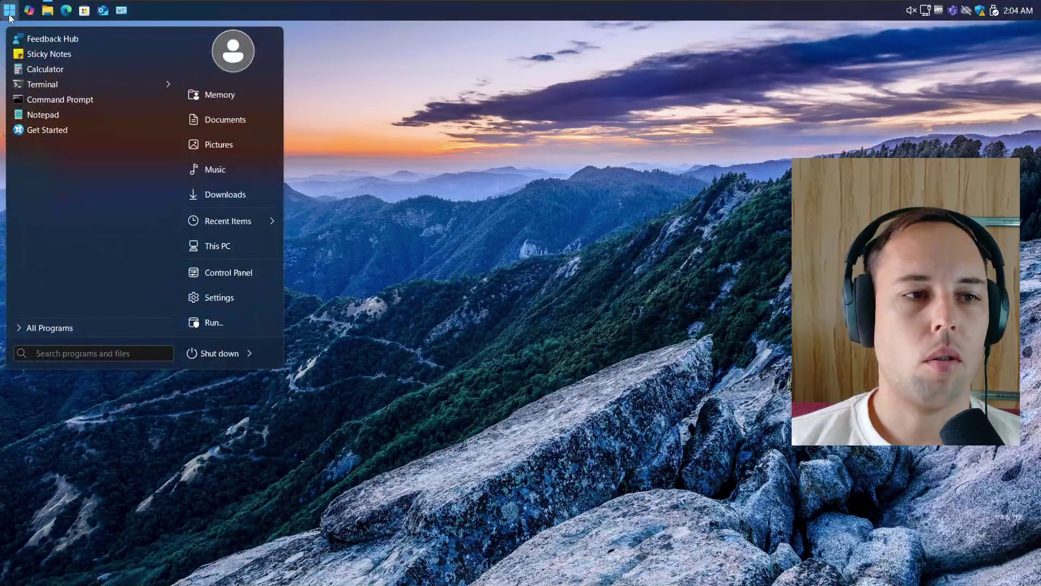
# - Search for "music" in the classic Start menu and the Windows 11 Start menu, and compare their results
pyautogui.write('music')
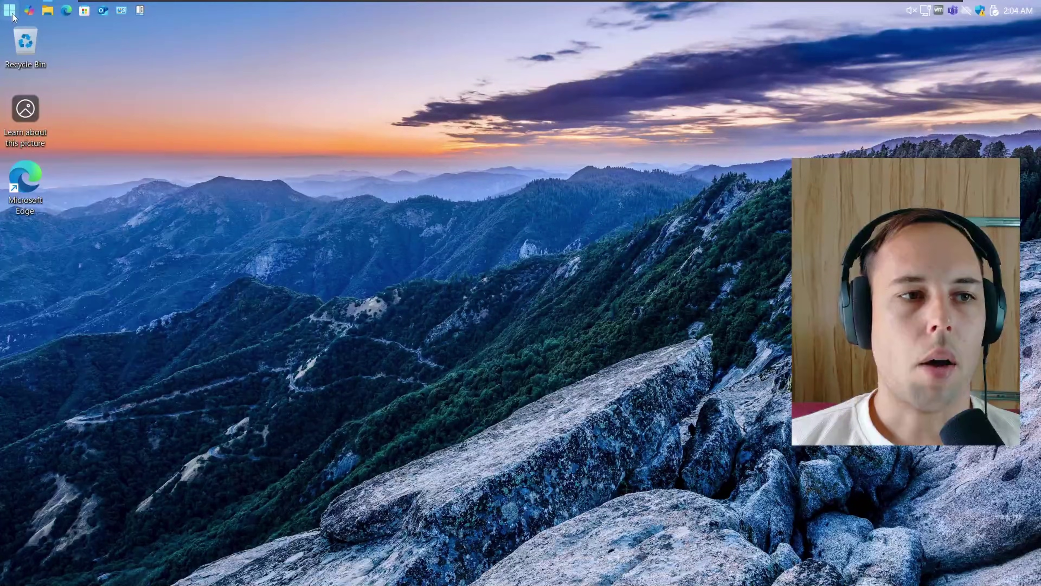
pyautogui.press('super')
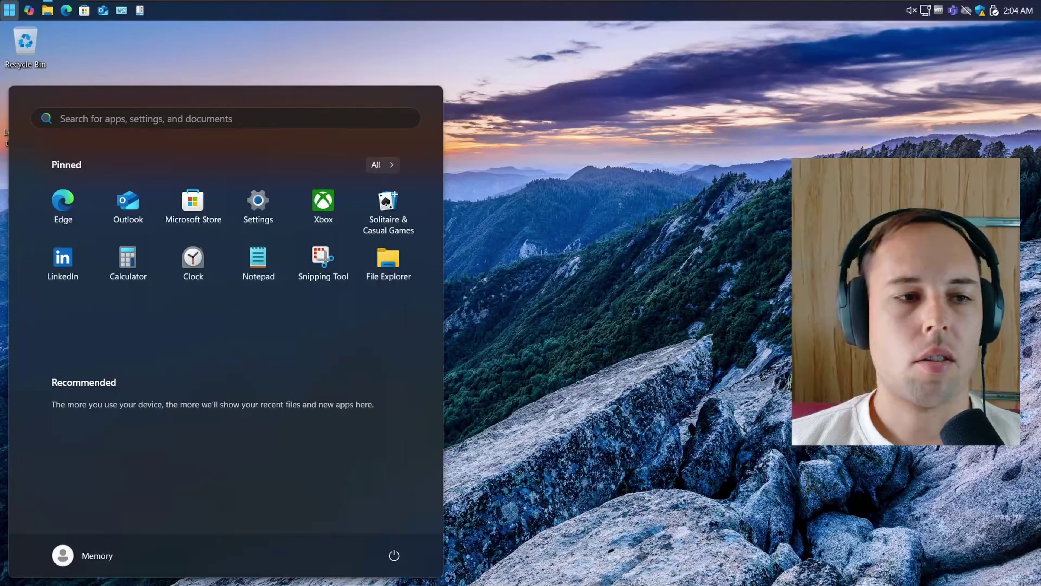
pyautogui.write('music')
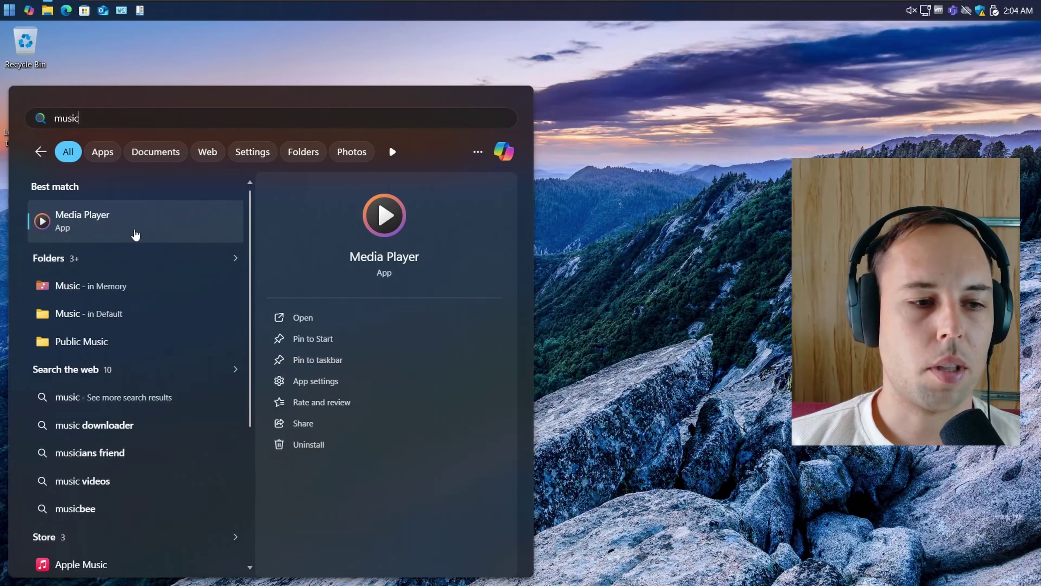
pyautogui.scroll(-1, 136, 236)
pyautogui.scroll(-1, 76, 299)
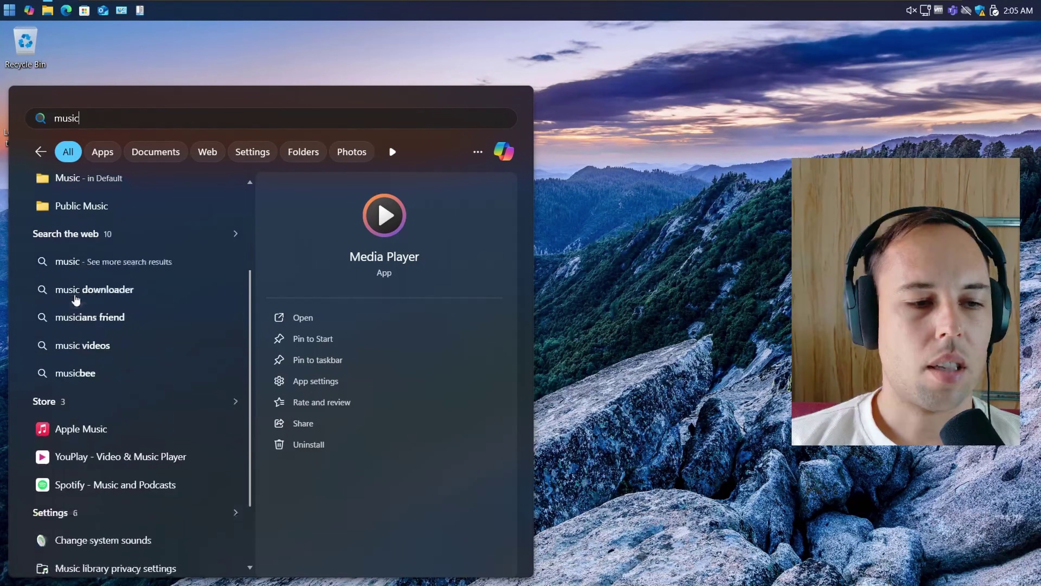
pyautogui.scroll(-2, 174, 270)
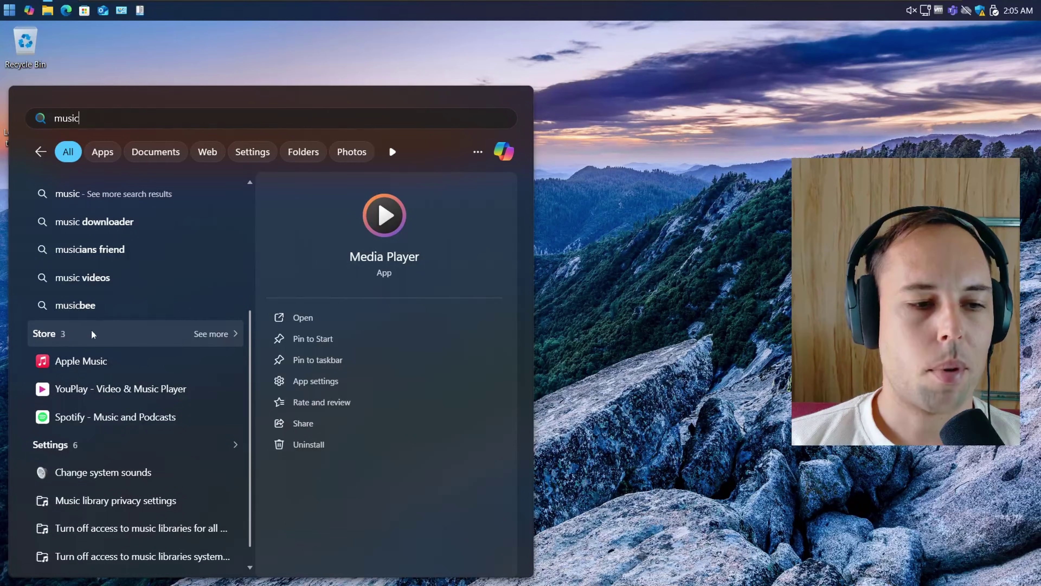
pyautogui.scroll(-1, 92, 334)
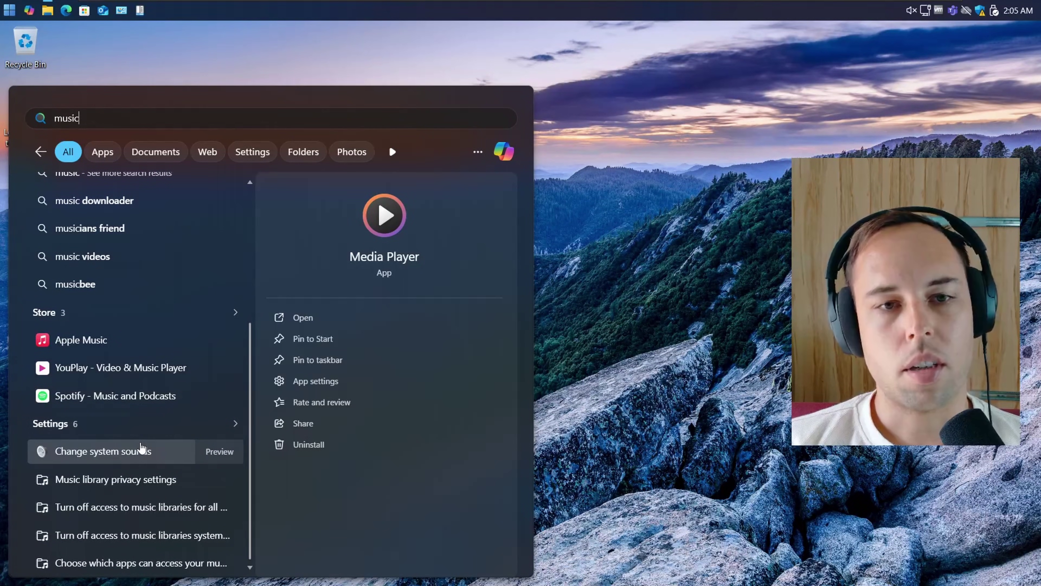
pyautogui.scroll(3, 121, 355)
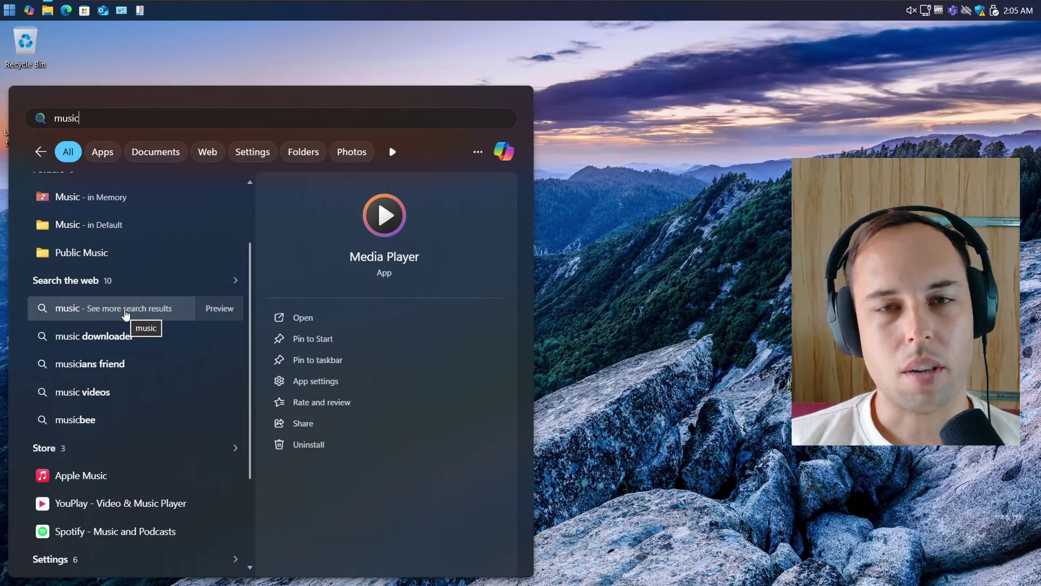
pyautogui.press('Escape')
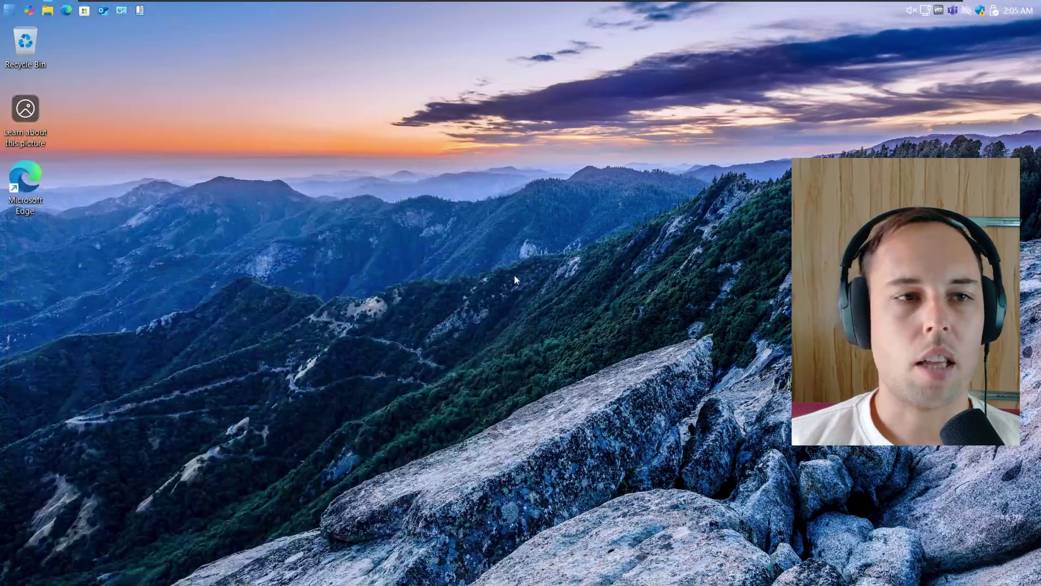
# - Turn on the enhanced classic start menu, close the StartAllBack configuration, and open the Start menu
pyautogui.click(141, 11)
pyautogui.click(782, 176)
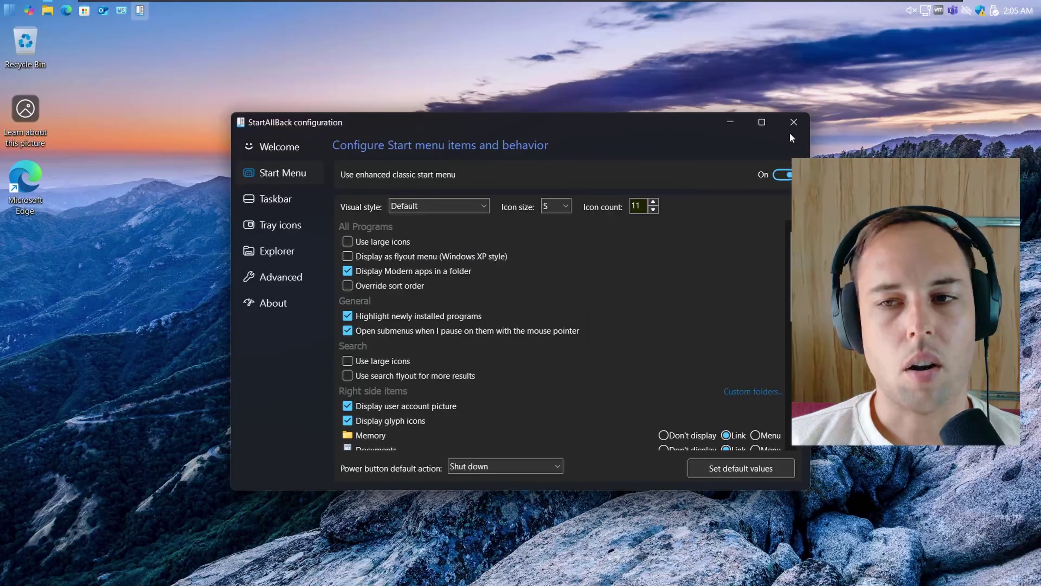
pyautogui.click(794, 122)
pyautogui.click(9, 10)
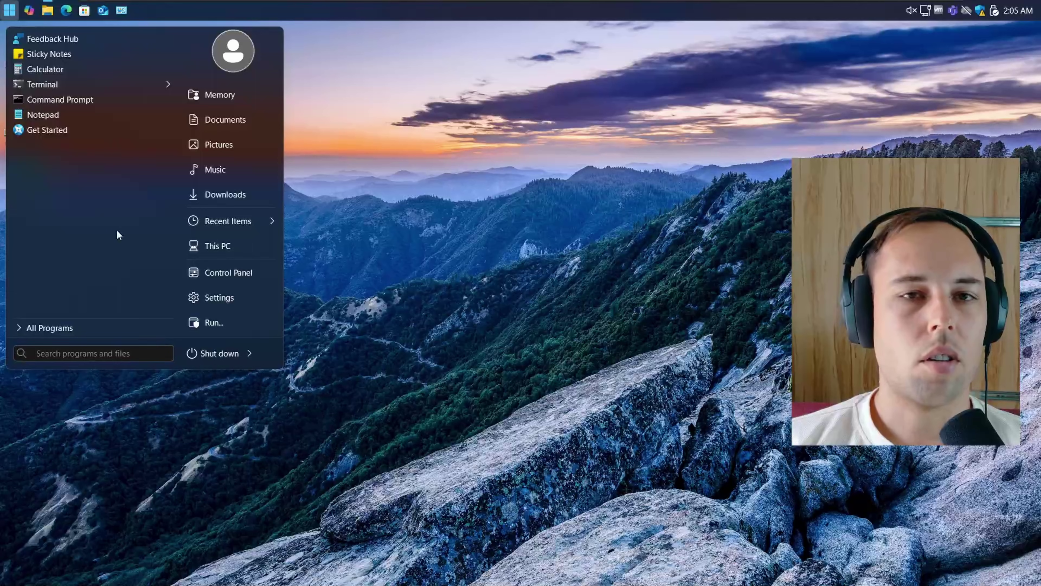